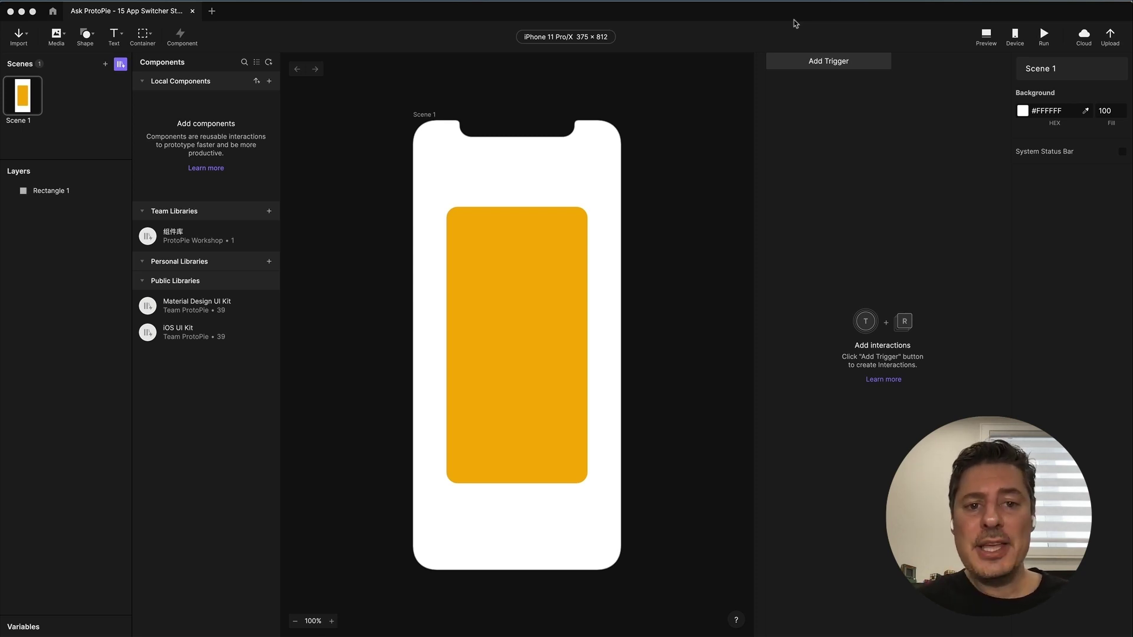
# Step: Select the orange Rectangle 1 in the Layers panel
pyautogui.click(68, 191)
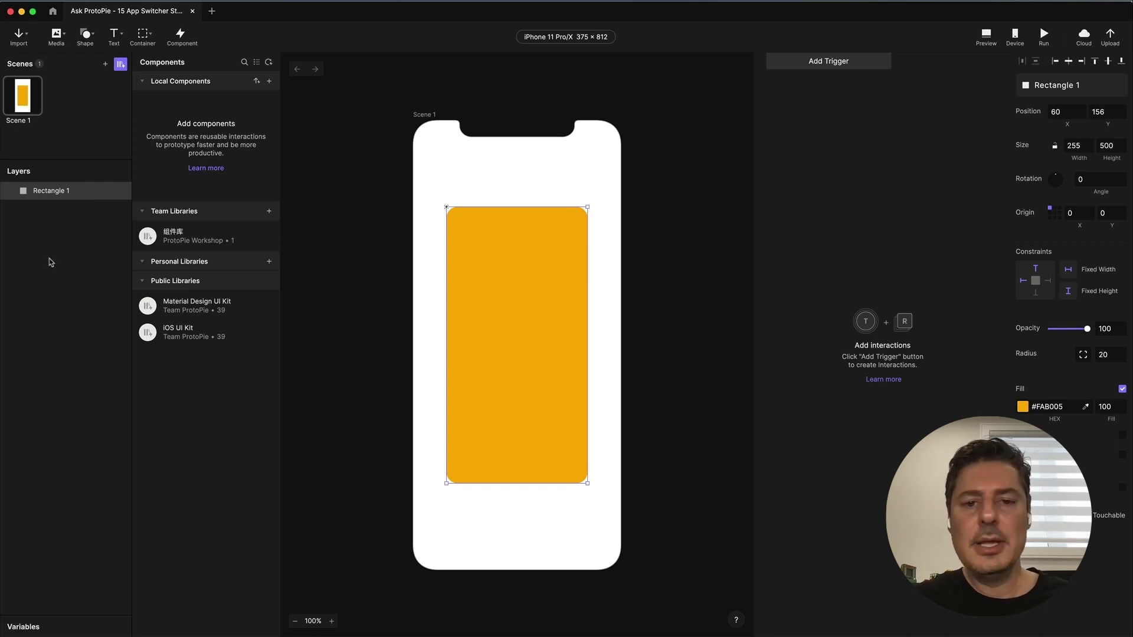
pyautogui.moveTo(584, 240)
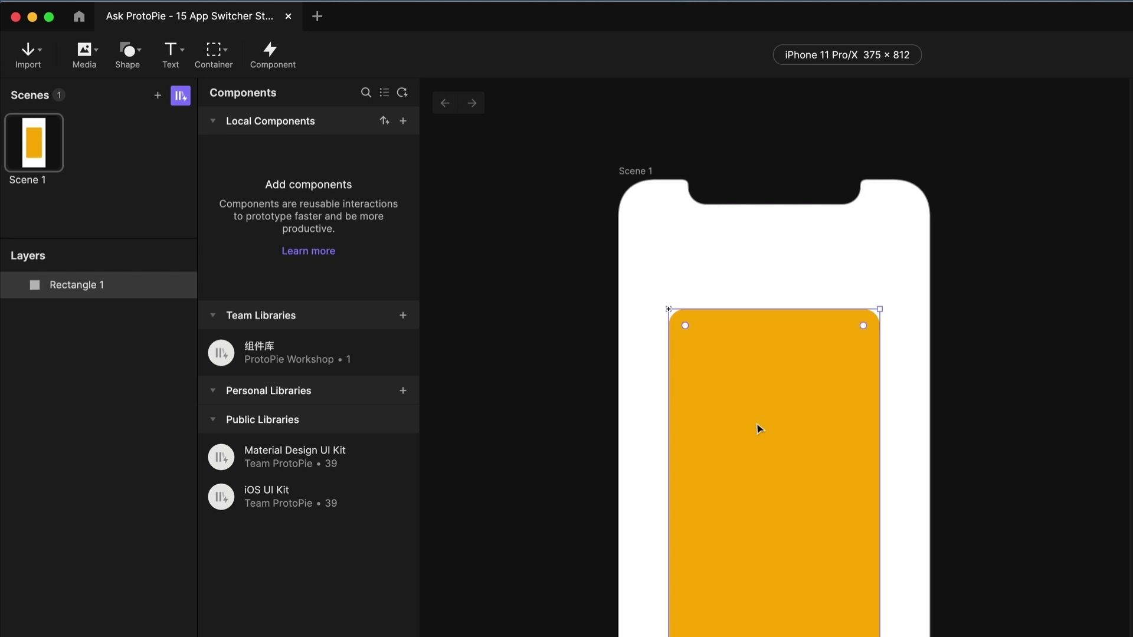
# Step: Convert the orange rectangle into a component and name the component App
pyautogui.rightClick(750, 395)
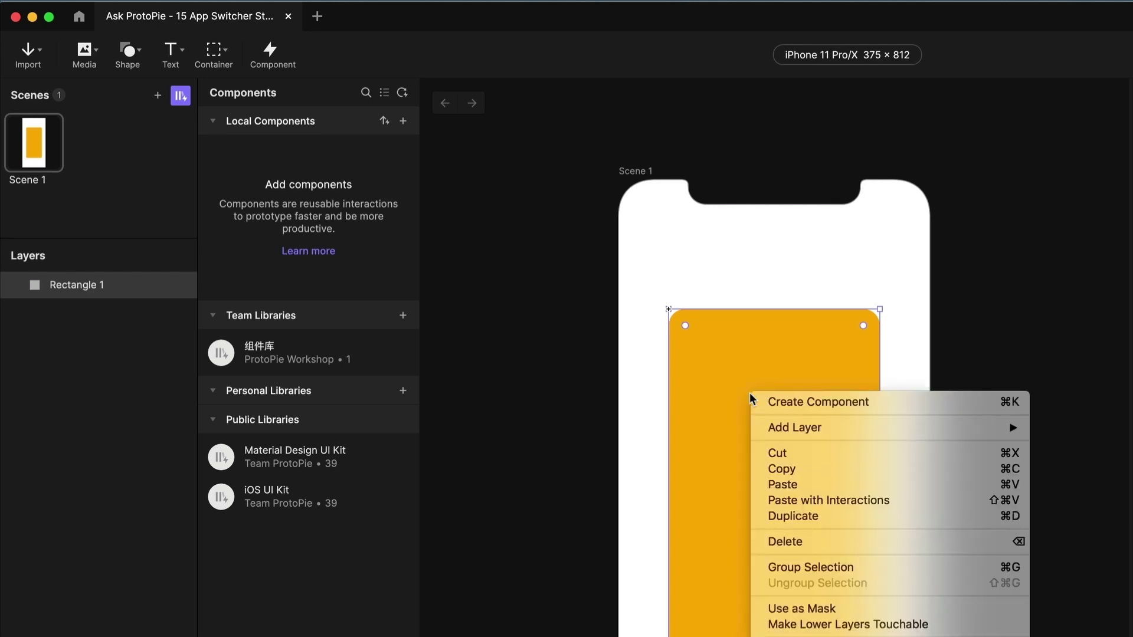
pyautogui.click(782, 401)
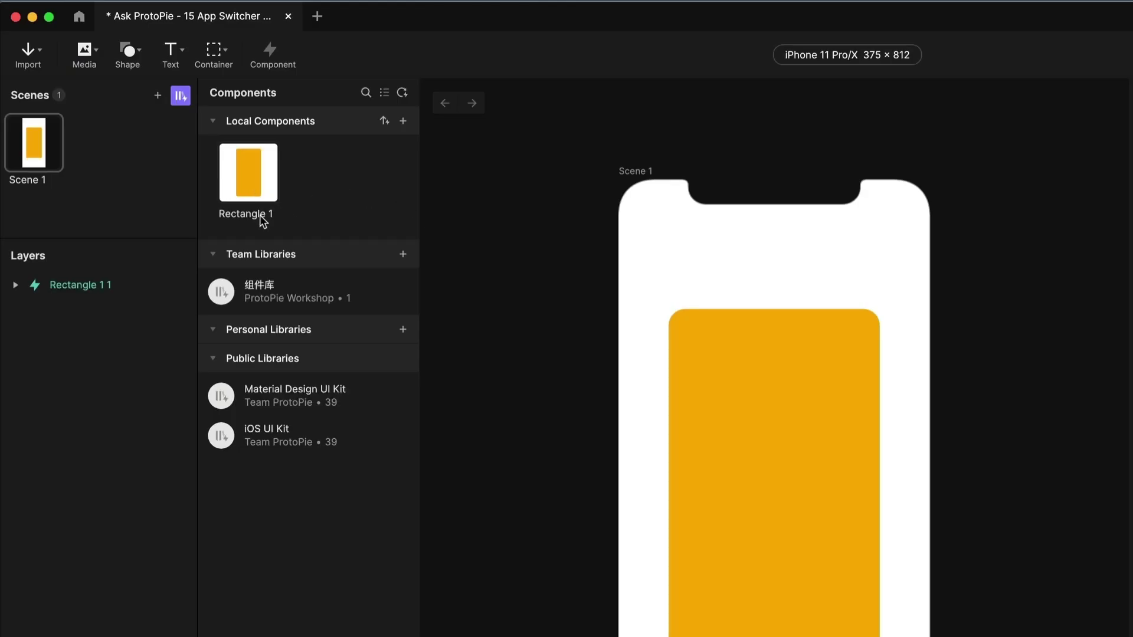
pyautogui.click(16, 285)
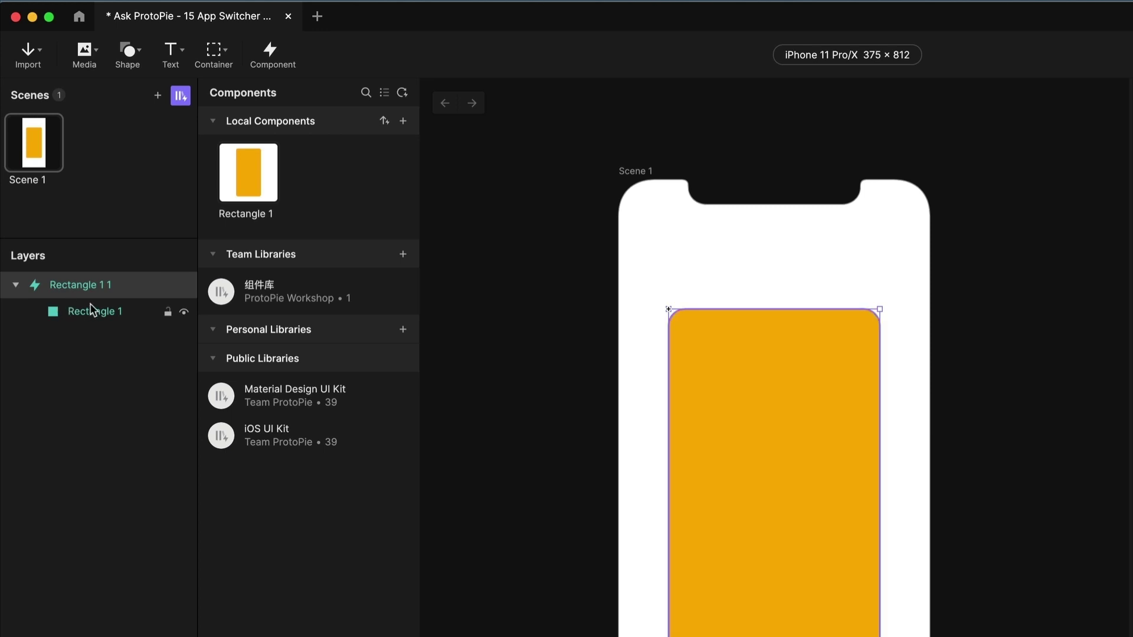
pyautogui.click(272, 219)
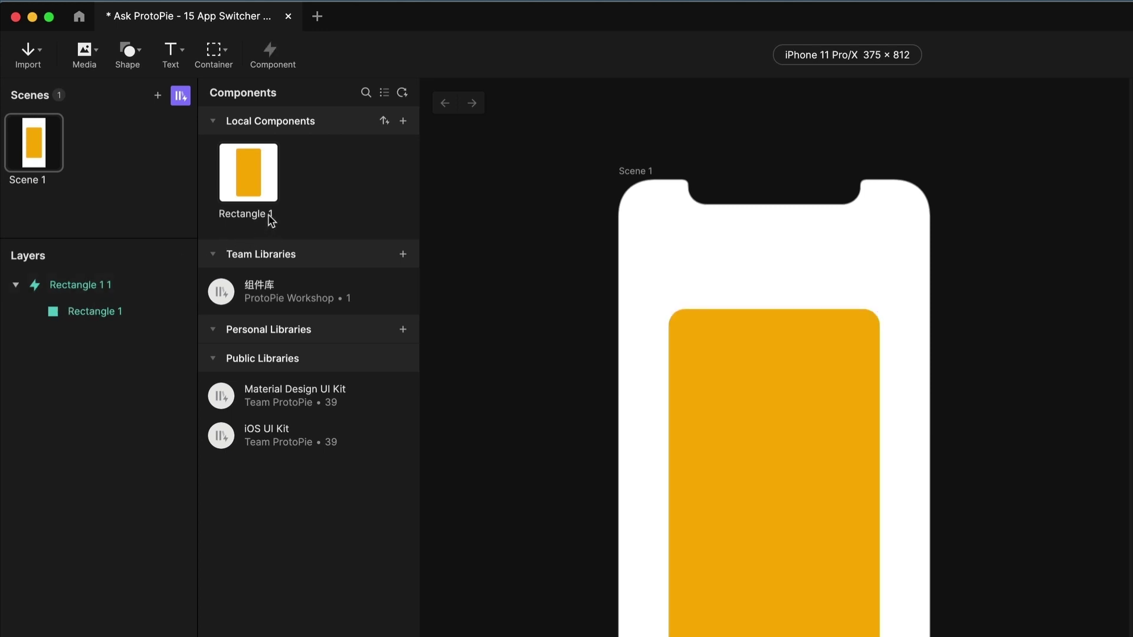
pyautogui.doubleClick(270, 219)
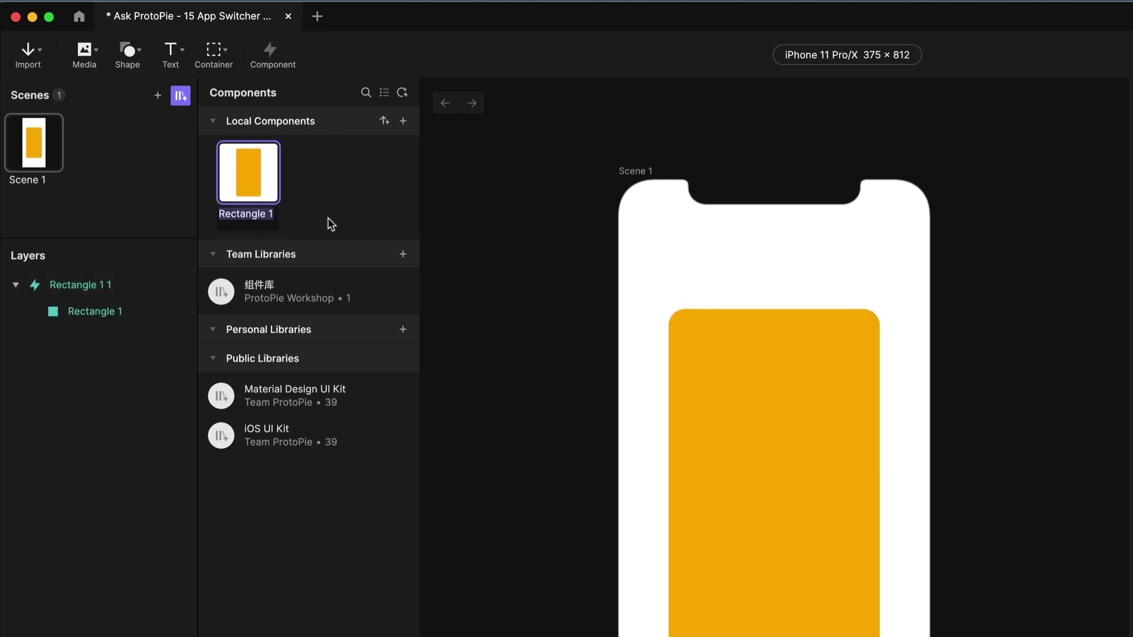
pyautogui.write('App')
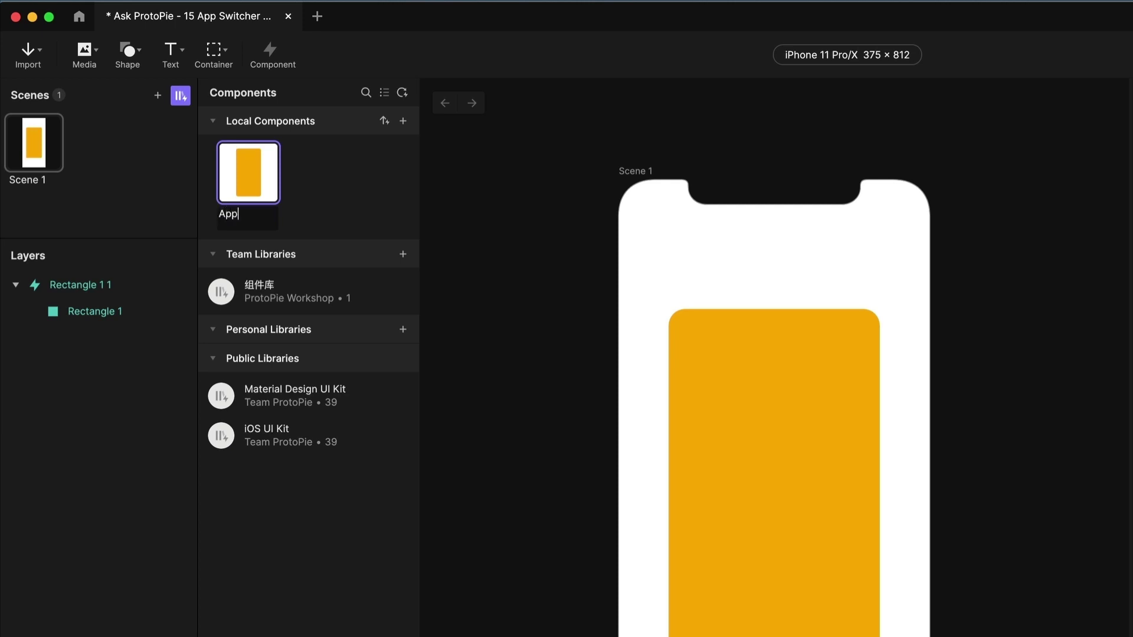
pyautogui.press('Return')
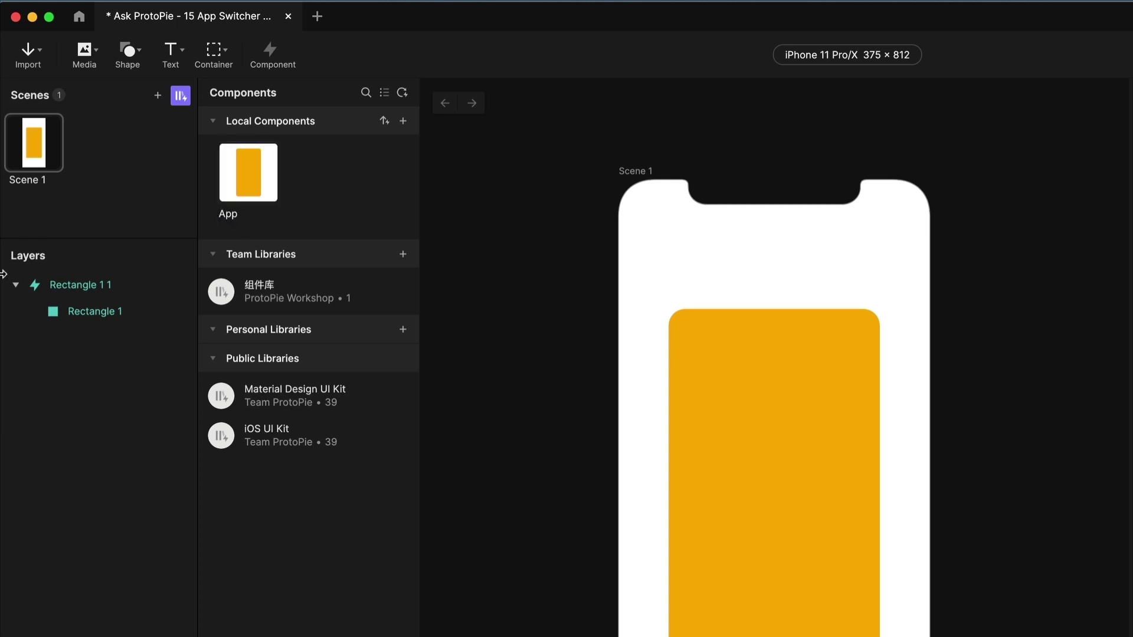
# Step: Rename the component's instance layer to App 1
pyautogui.doubleClick(65, 283)
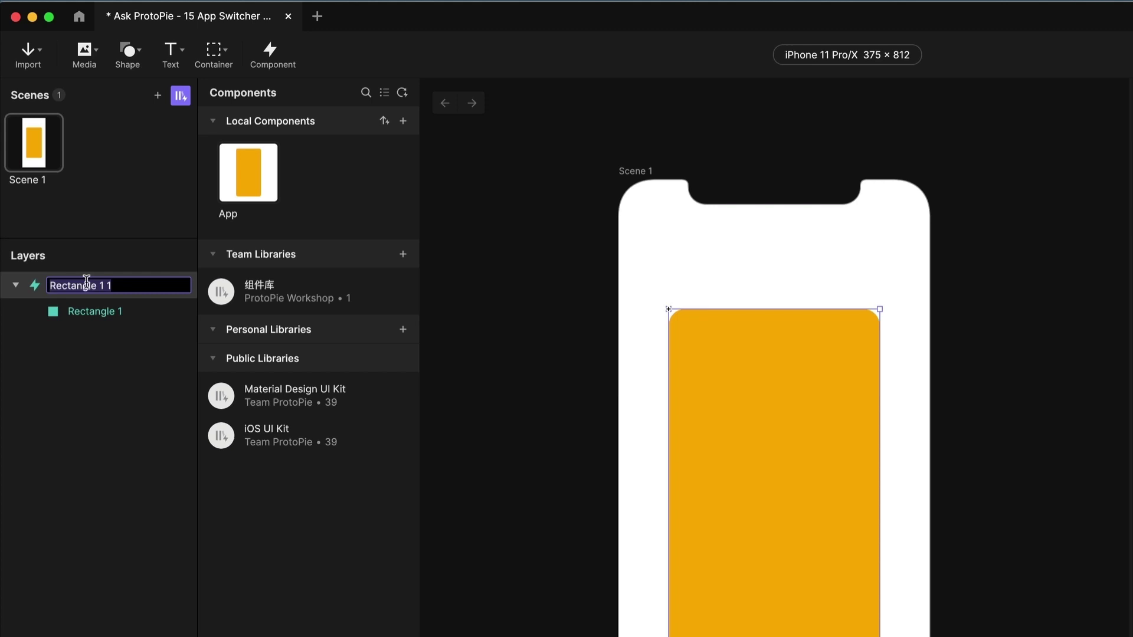
pyautogui.write('App 1')
pyautogui.press('Return')
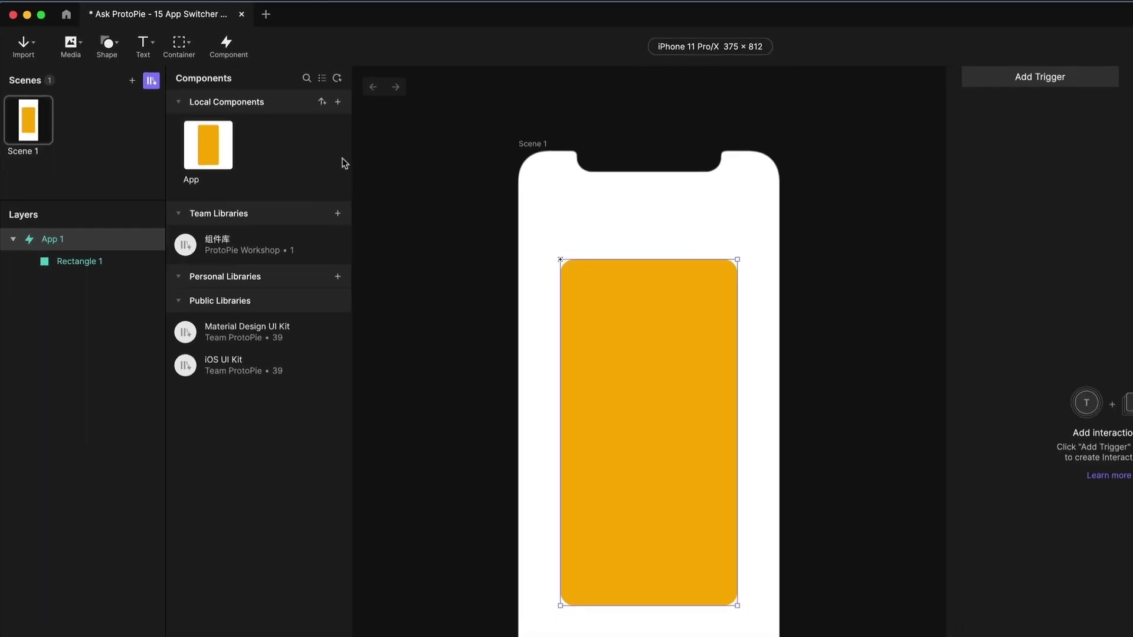
# Step: Place App 2 at X 345 beside App 1, then duplicate it as App 3 at X 630
pyautogui.moveTo(207, 145); pyautogui.dragTo(838, 379)
pyautogui.moveTo(675, 245); pyautogui.dragTo(669, 273)
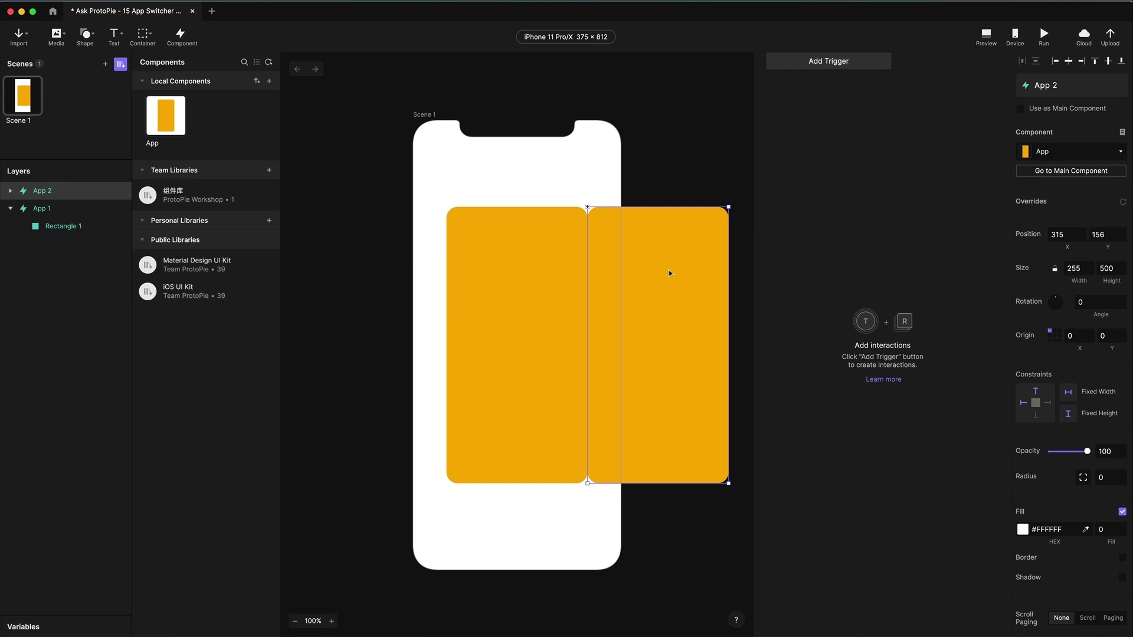
pyautogui.hotkey('shift', 'Right')
pyautogui.hotkey('shift', 'Right')
pyautogui.hotkey('shift', 'Right')
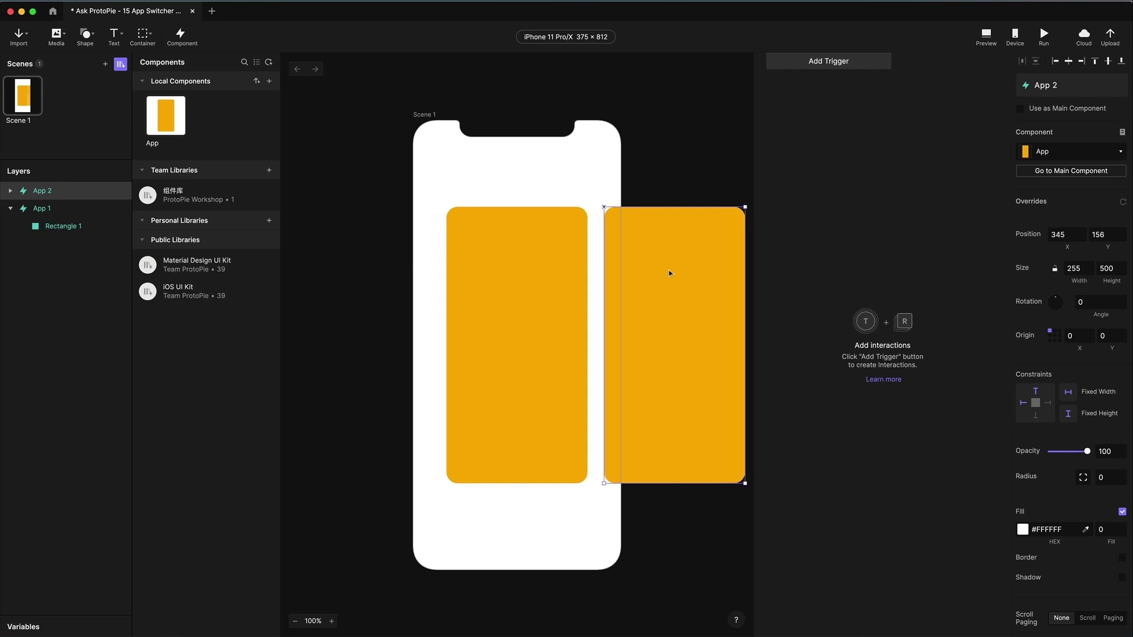
pyautogui.hscroll(5, 579, 270)
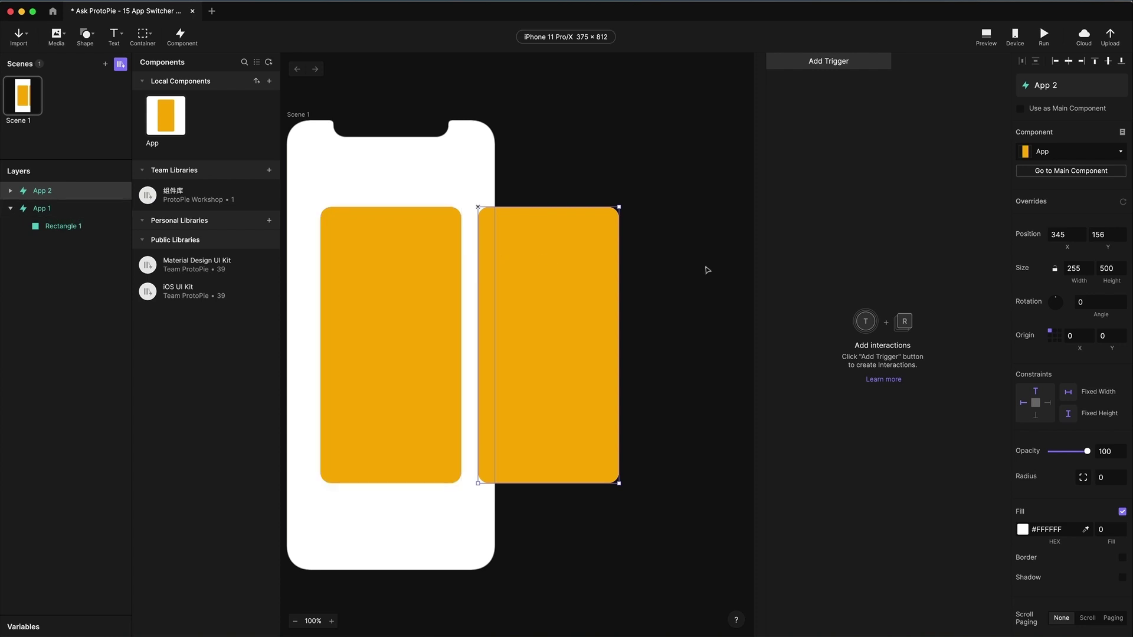
pyautogui.hscroll(2, 527, 283)
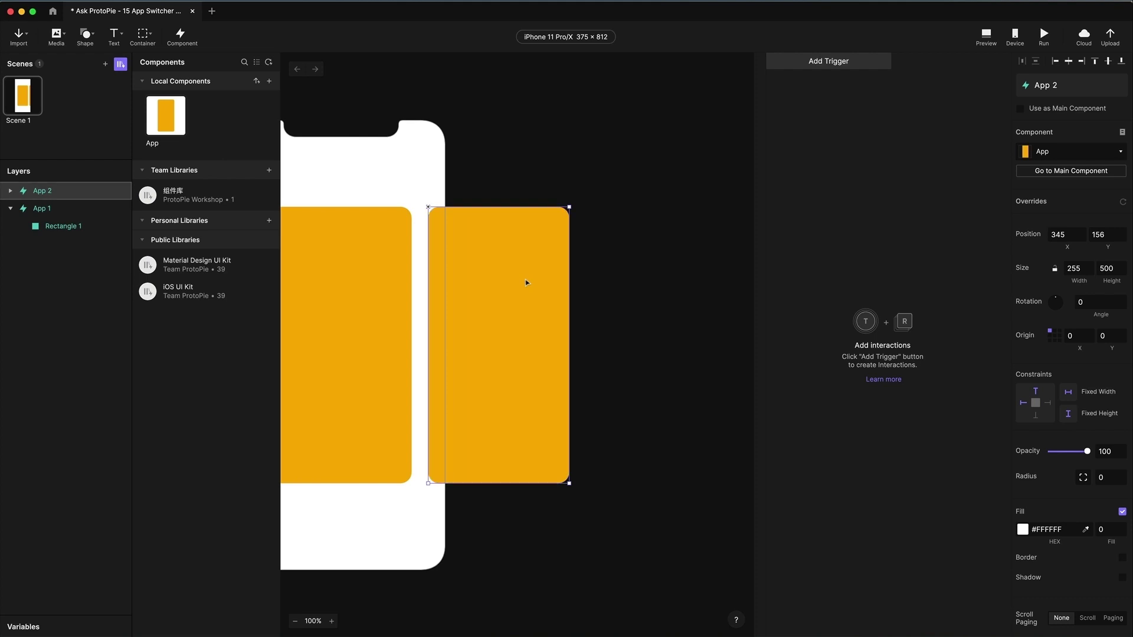
pyautogui.press('super+d')
pyautogui.moveTo(496, 286); pyautogui.dragTo(632, 278)
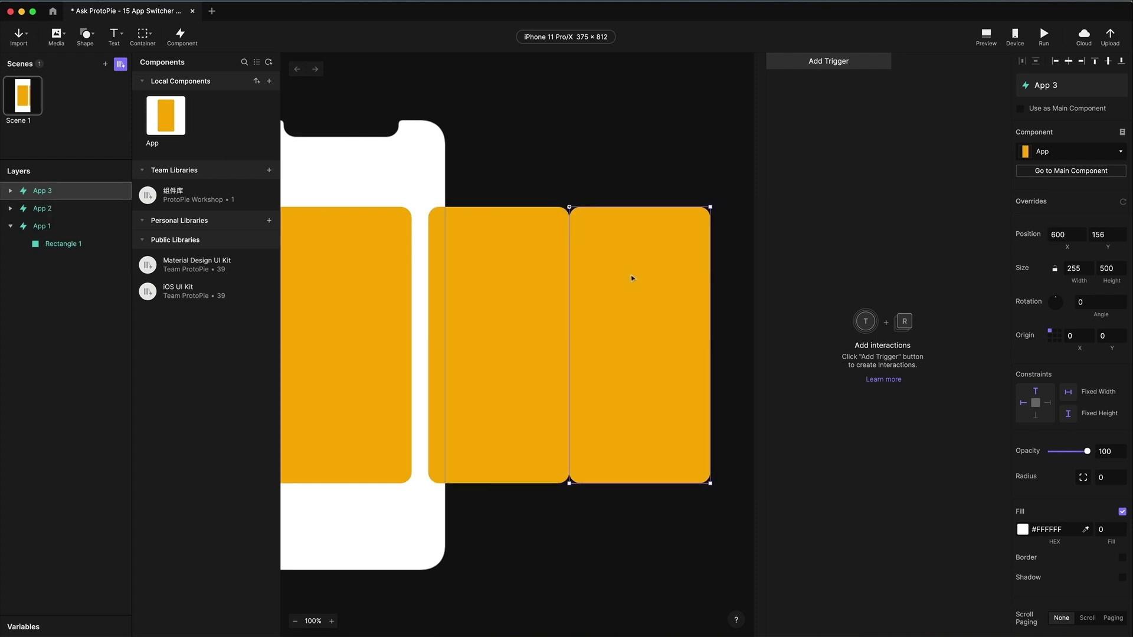
pyautogui.hotkey('shift', 'Right')
pyautogui.hotkey('shift', 'Right')
pyautogui.hotkey('shift', 'Right')
pyautogui.hscroll(5, 631, 279)
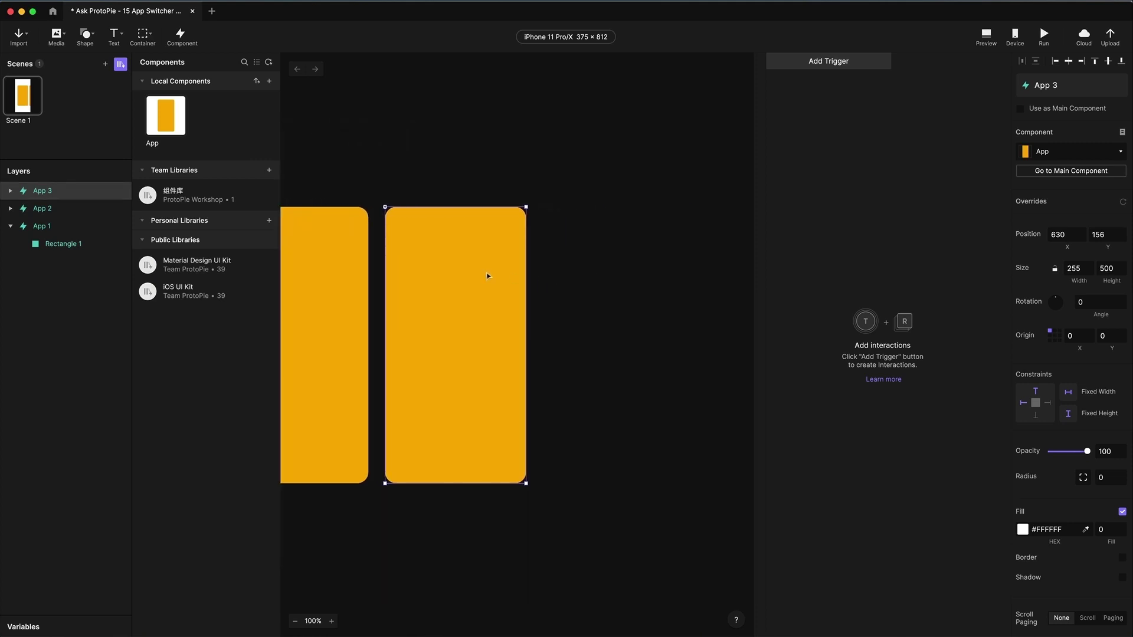
# Step: Add App 4 at X 915 and App 5 at X 1200 to the row
pyautogui.press('super+d')
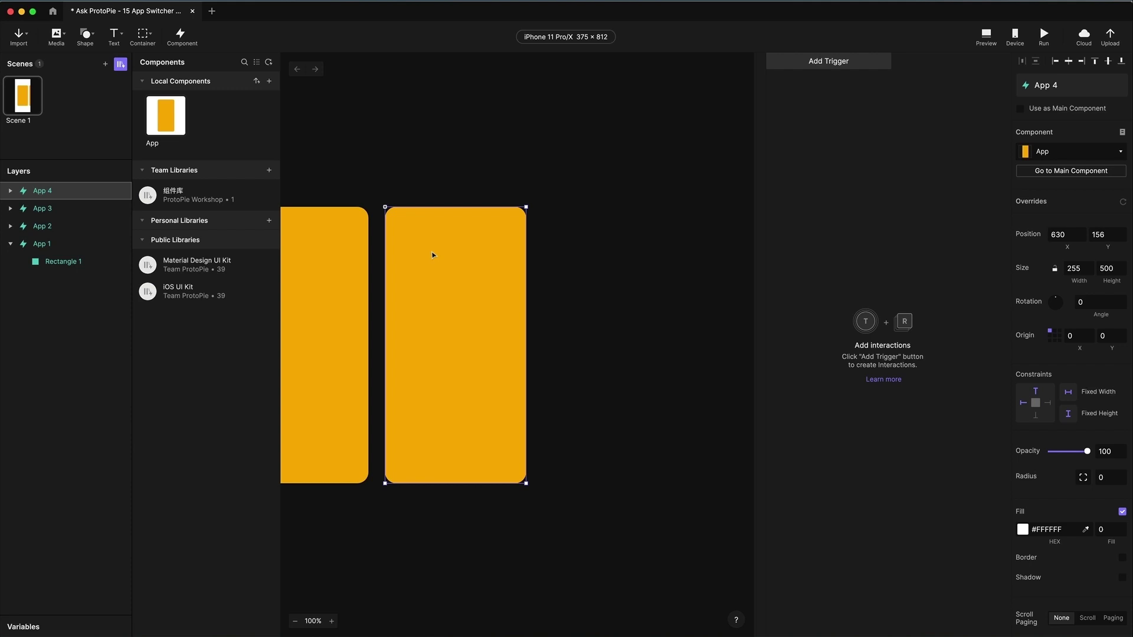
pyautogui.moveTo(428, 251); pyautogui.dragTo(567, 251)
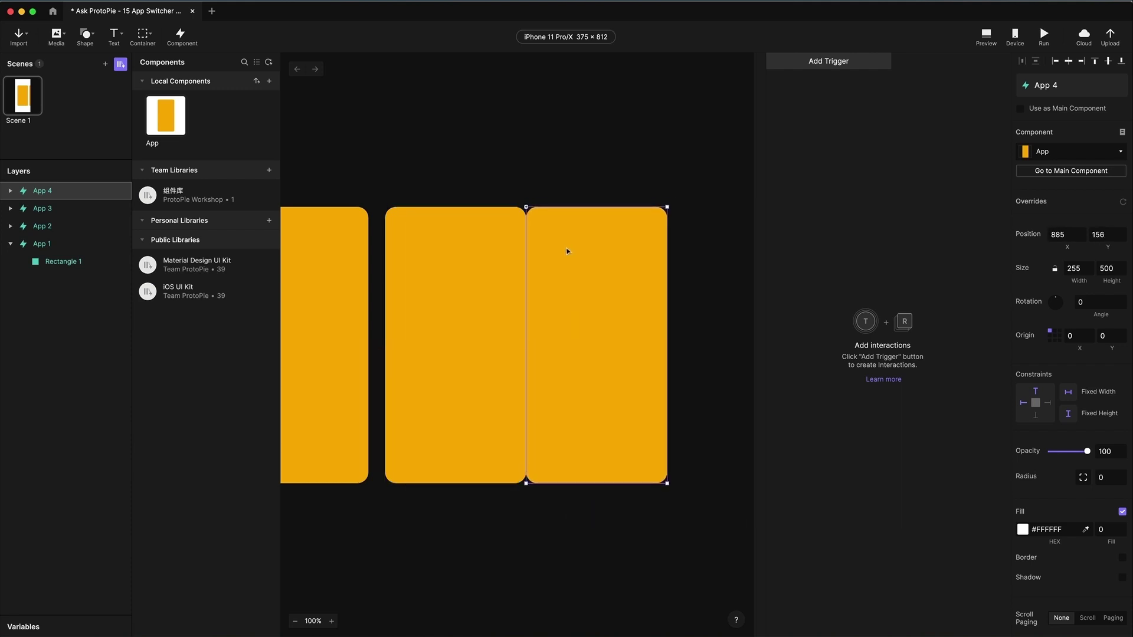
pyautogui.hotkey('shift', 'Right')
pyautogui.hotkey('shift', 'Right')
pyautogui.hotkey('shift', 'Right')
pyautogui.hscroll(5, 582, 256)
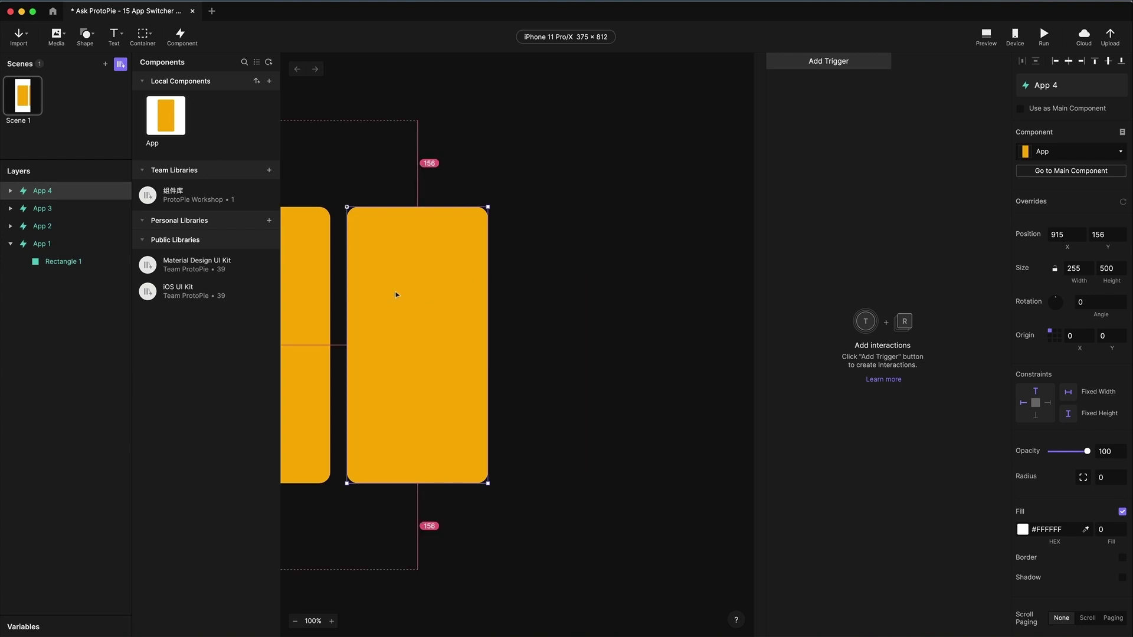
pyautogui.moveTo(385, 293); pyautogui.dragTo(578, 296)
pyautogui.moveTo(627, 331); pyautogui.dragTo(587, 329)
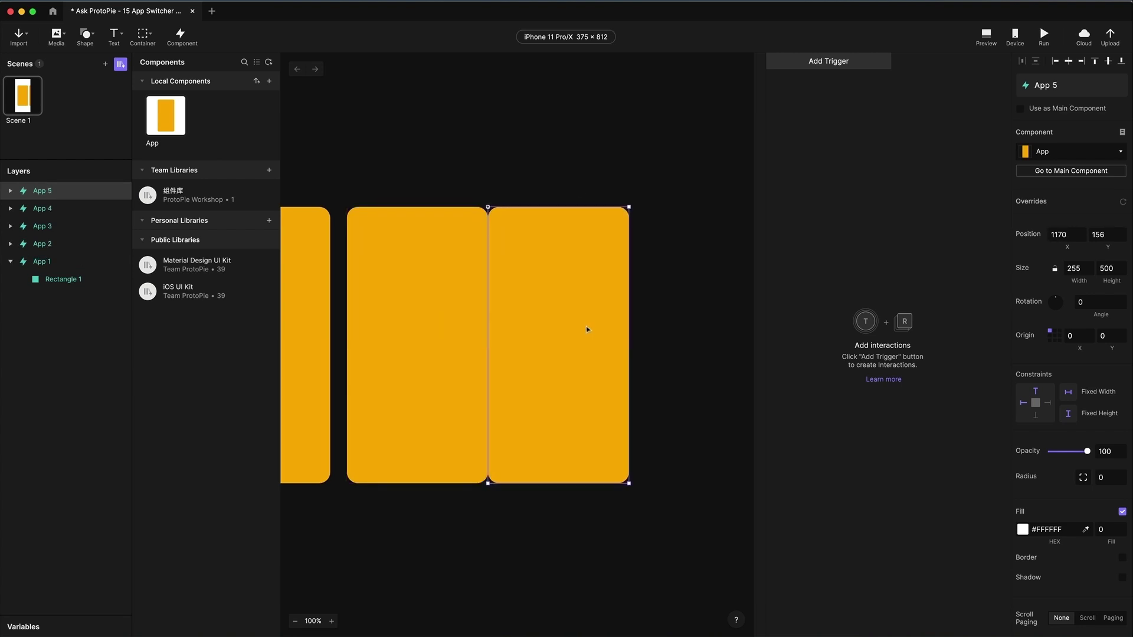
pyautogui.hotkey('shift', 'Right')
pyautogui.hotkey('shift', 'Right')
pyautogui.hotkey('shift', 'Right')
pyautogui.hscroll(-4, 589, 330)
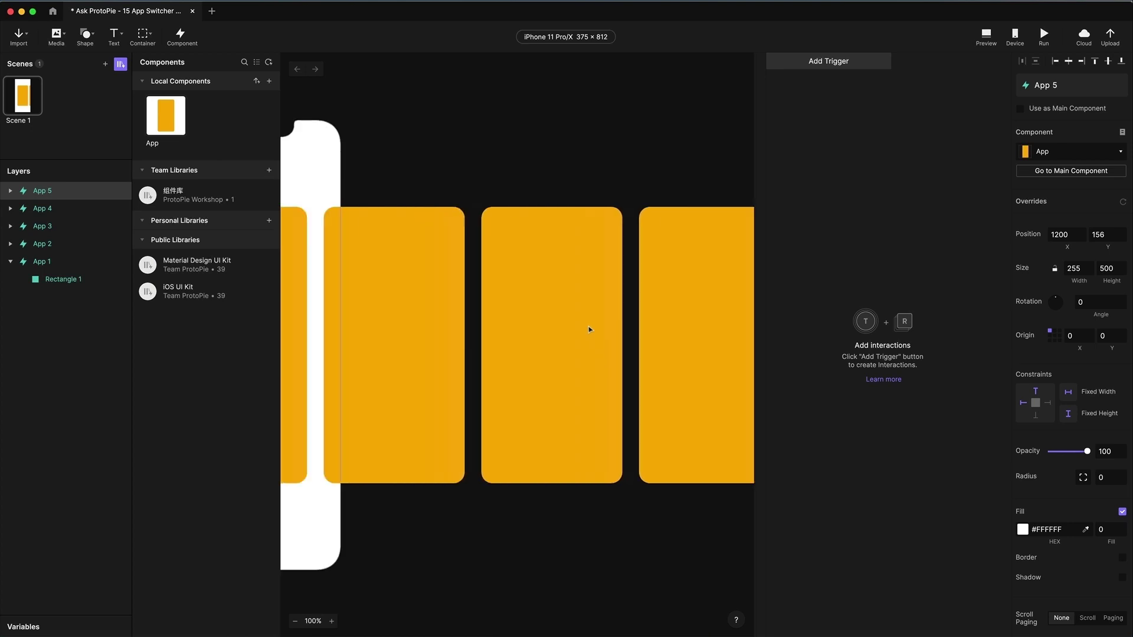
pyautogui.hscroll(-3, 590, 330)
pyautogui.hscroll(10, 589, 330)
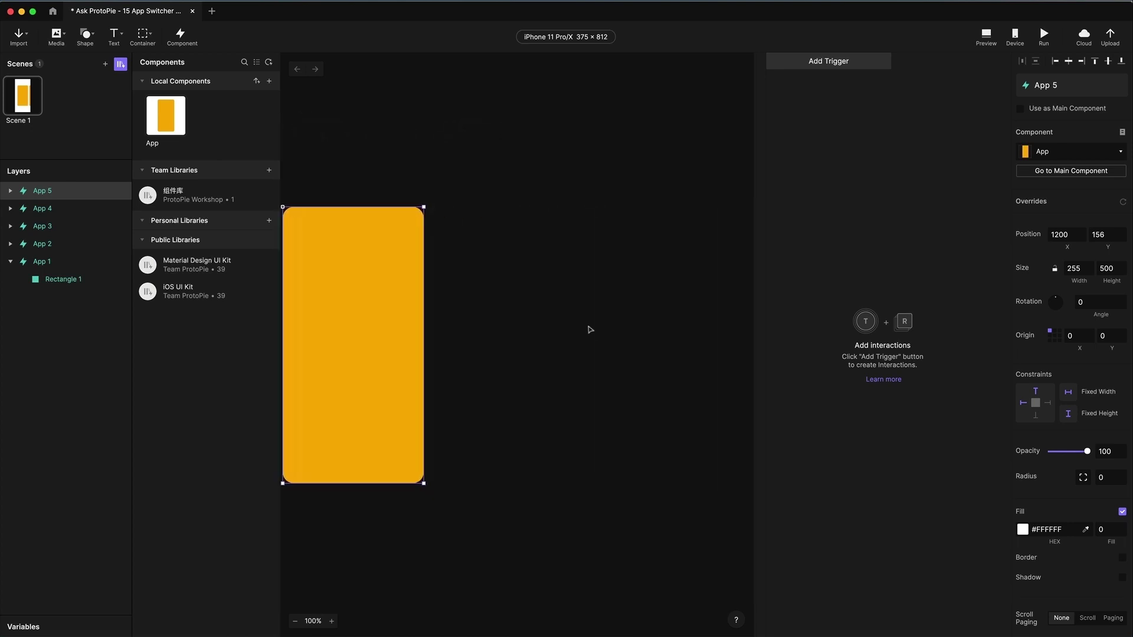
pyautogui.hscroll(3, 591, 329)
pyautogui.hscroll(-8, 577, 339)
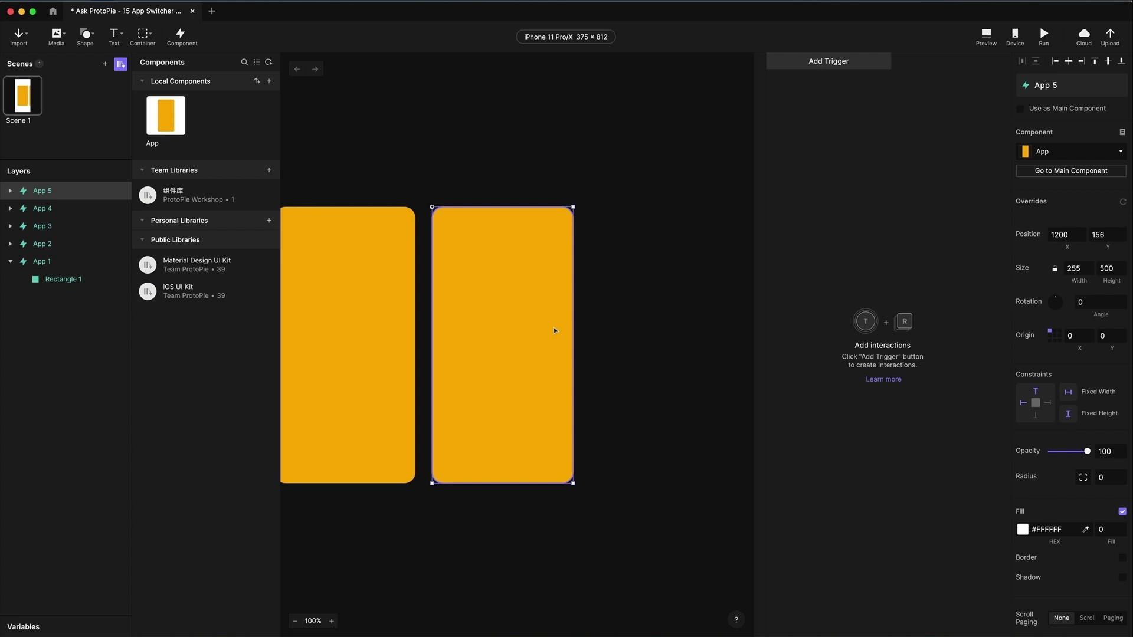
# Step: Copy App 5 to create App 6 at X 1485
pyautogui.moveTo(555, 331); pyautogui.dragTo(661, 309)
pyautogui.hotkey('shift', 'Right')
pyautogui.hotkey('shift', 'Right')
pyautogui.hotkey('shift', 'Right')
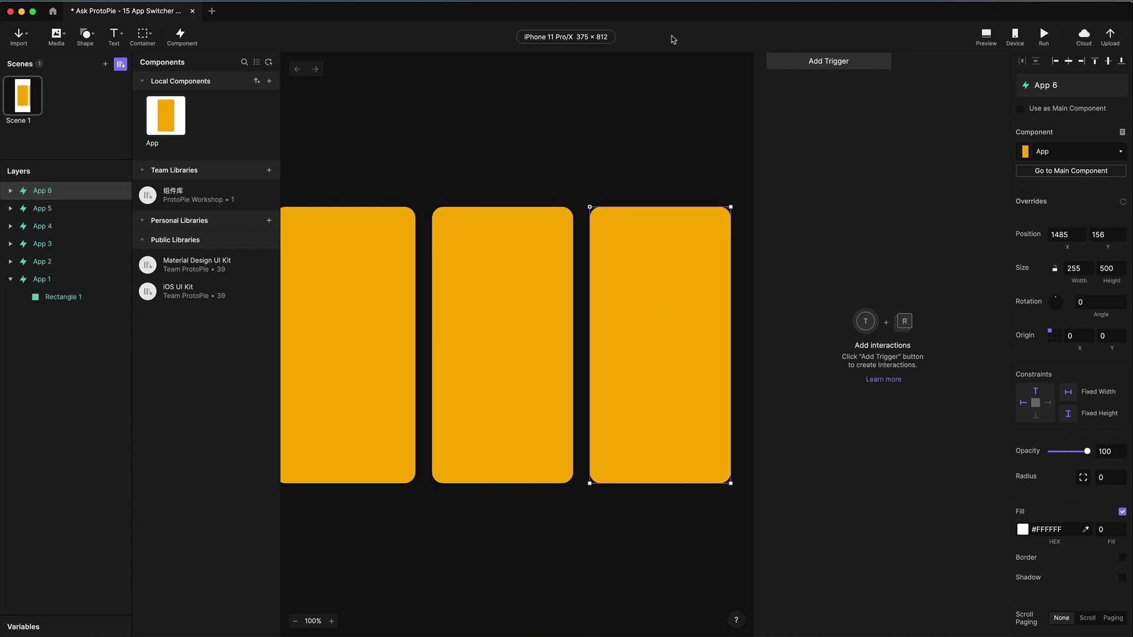
pyautogui.hscroll(-6, 606, 153)
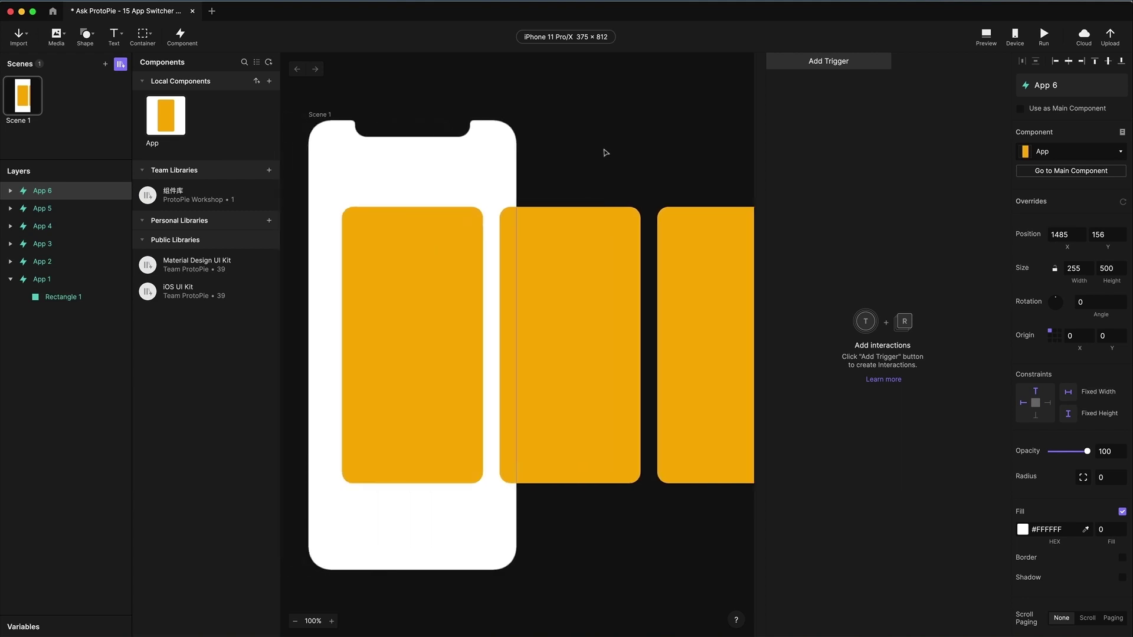
pyautogui.hscroll(8, 606, 153)
pyautogui.hscroll(-5, 601, 153)
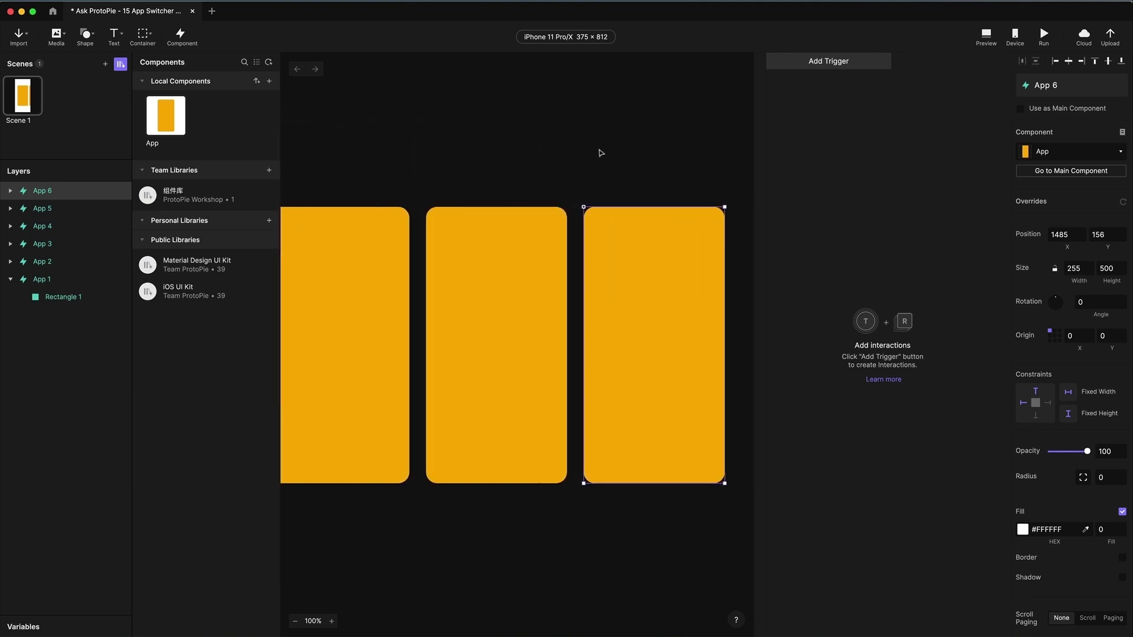
# Step: Collapse App 1 in Layers and expand App 2 to show its Rectangle 1
pyautogui.click(10, 280)
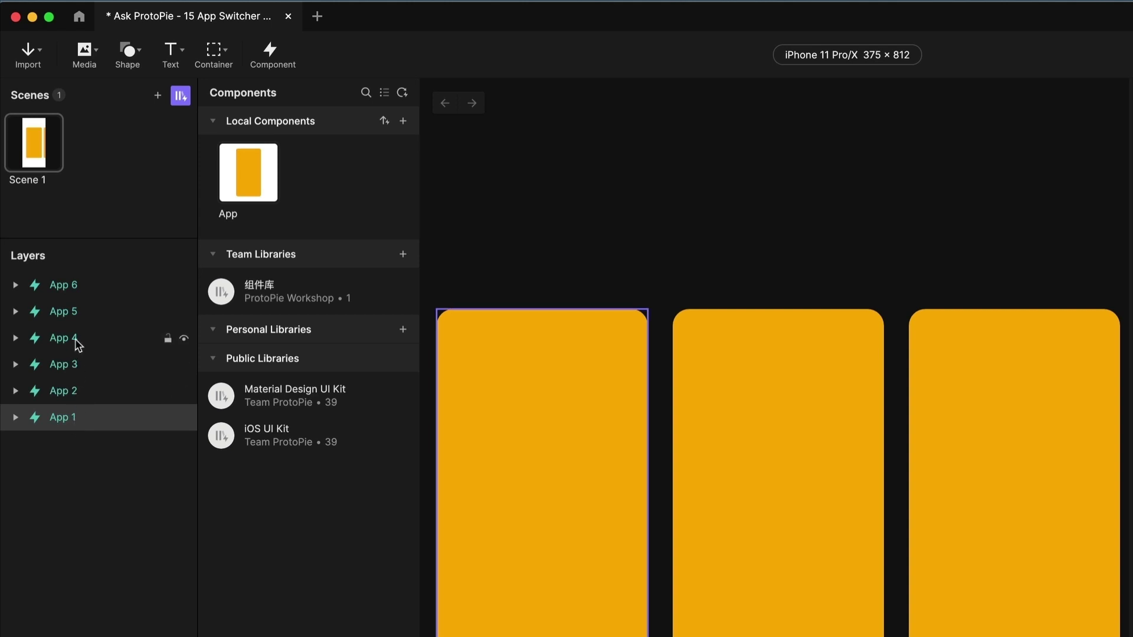
pyautogui.keyDown('super'); pyautogui.click(65, 418); pyautogui.keyUp('super')
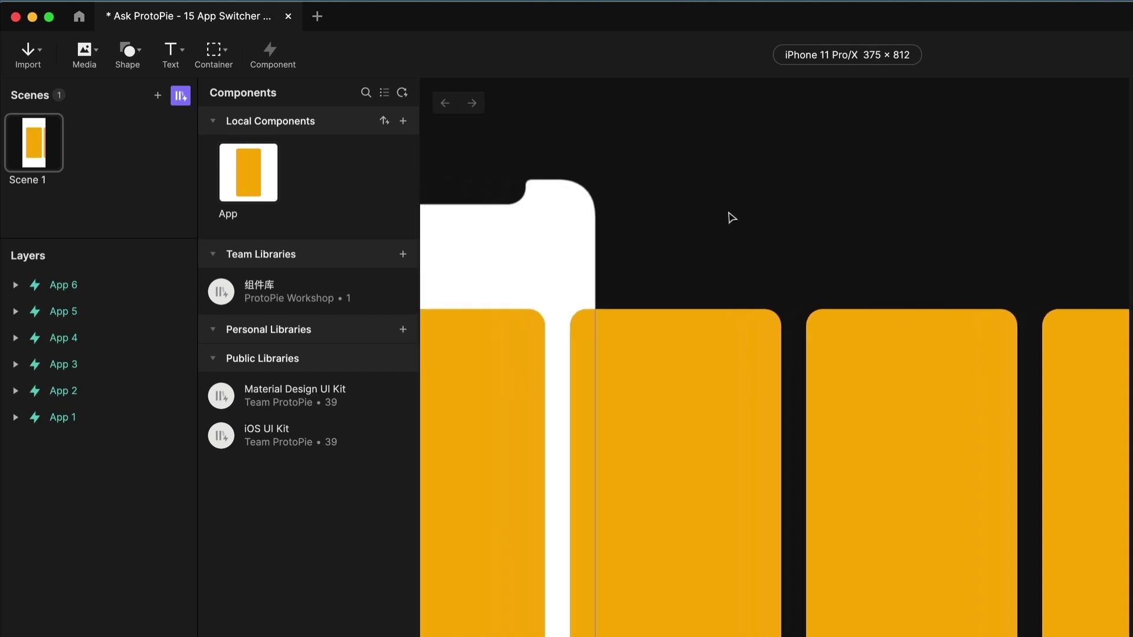
pyautogui.hscroll(-10, 732, 218)
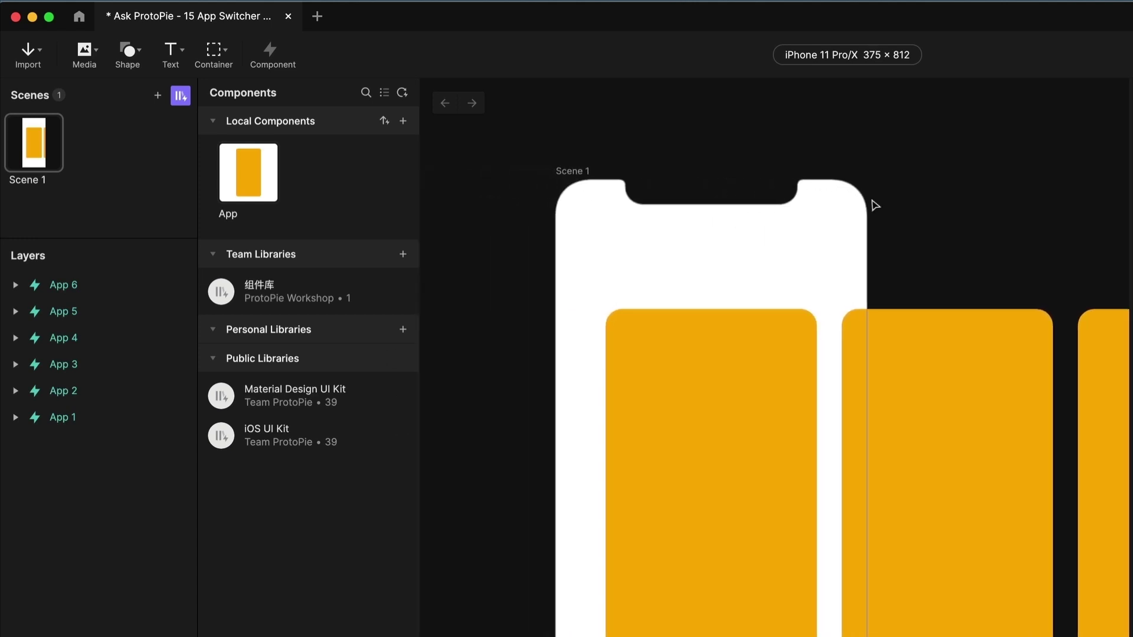
pyautogui.hscroll(4, 875, 205)
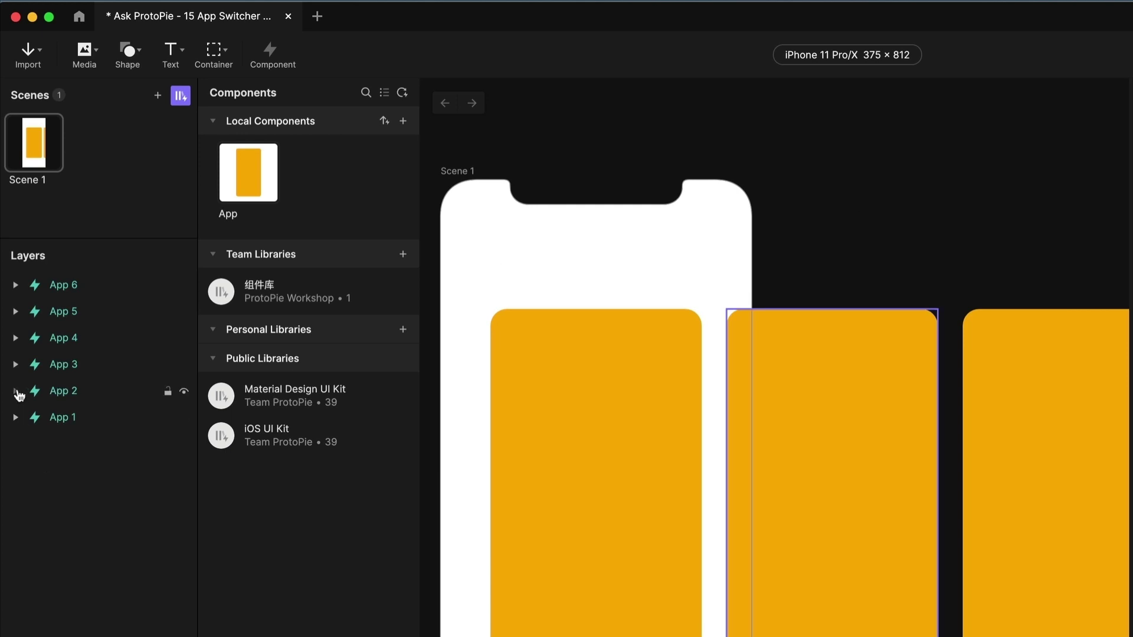
pyautogui.click(16, 390)
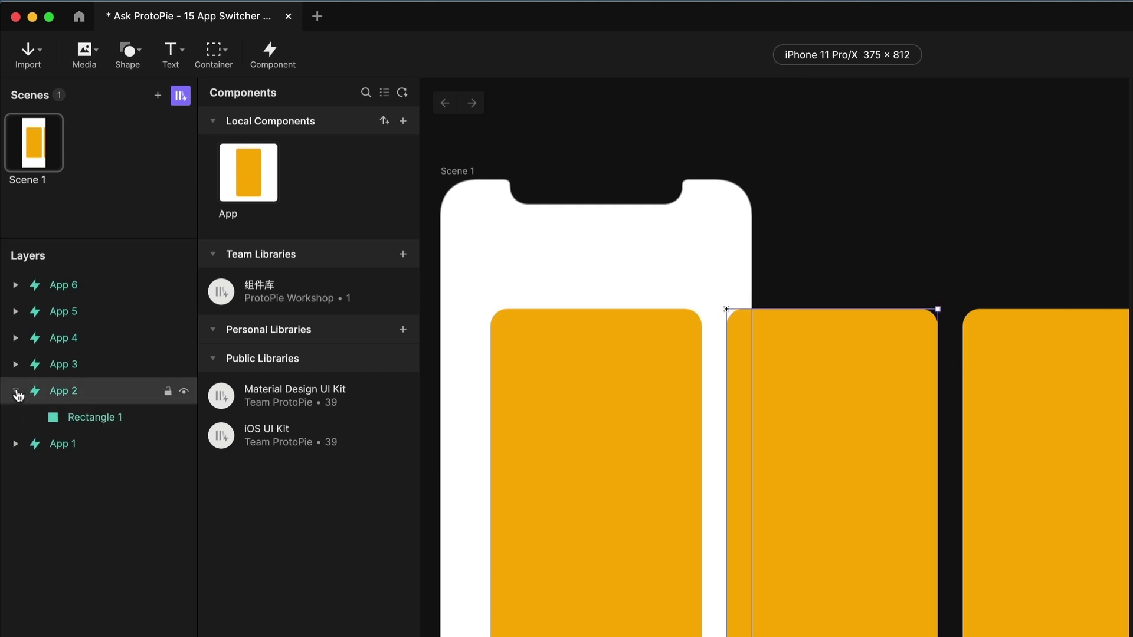
# Step: Fill App 2's inner rectangle with orange
pyautogui.click(92, 419)
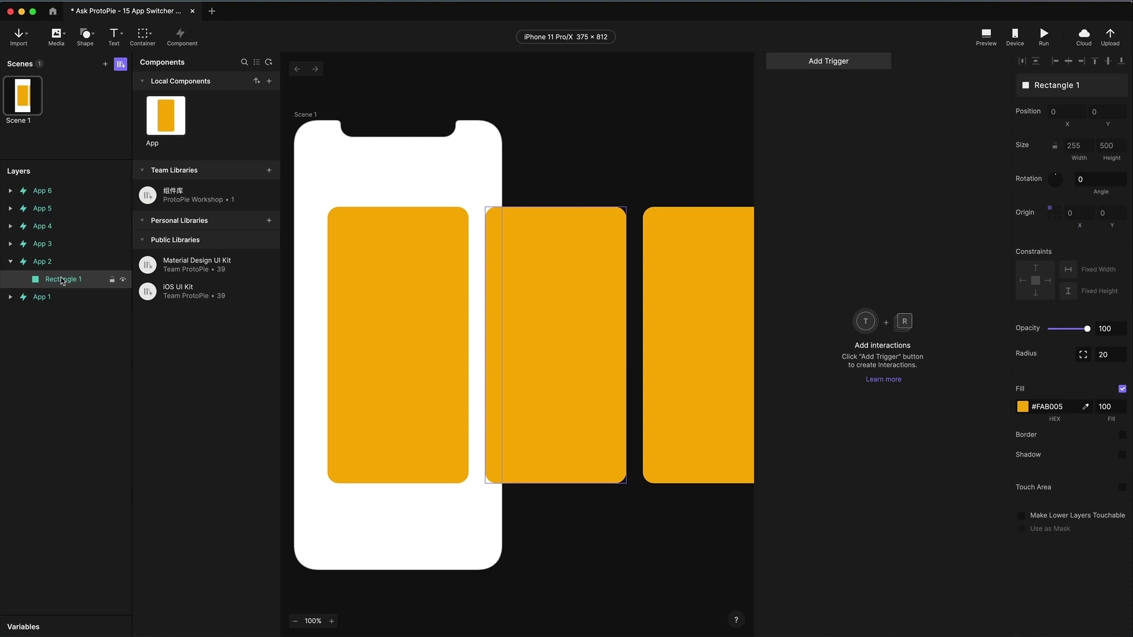
pyautogui.click(1023, 408)
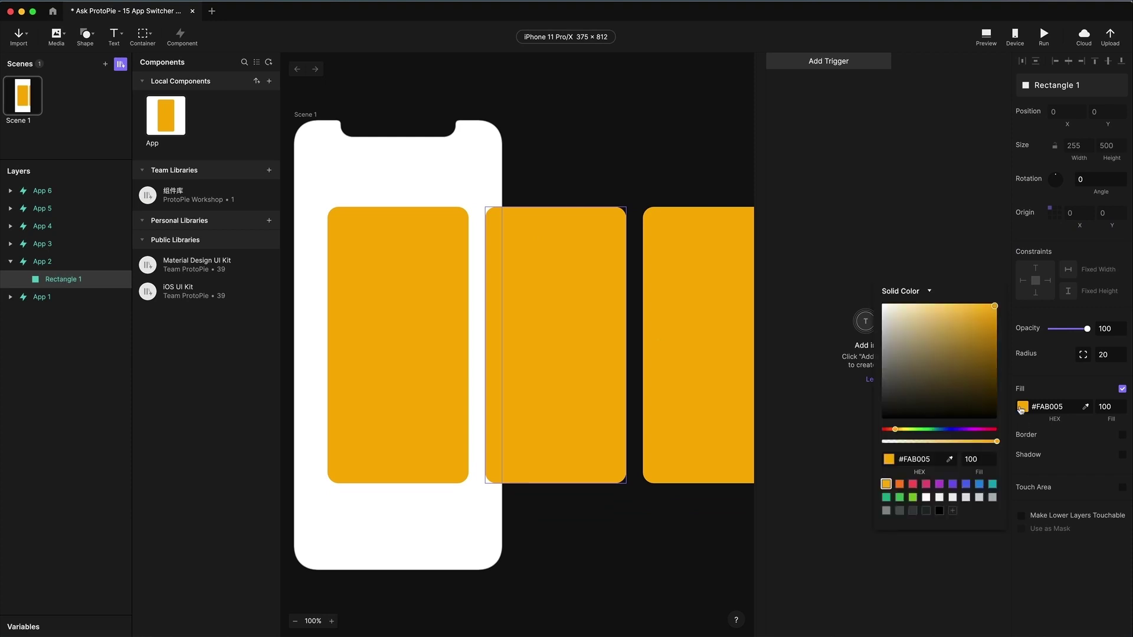
pyautogui.click(900, 484)
pyautogui.hscroll(3, 595, 321)
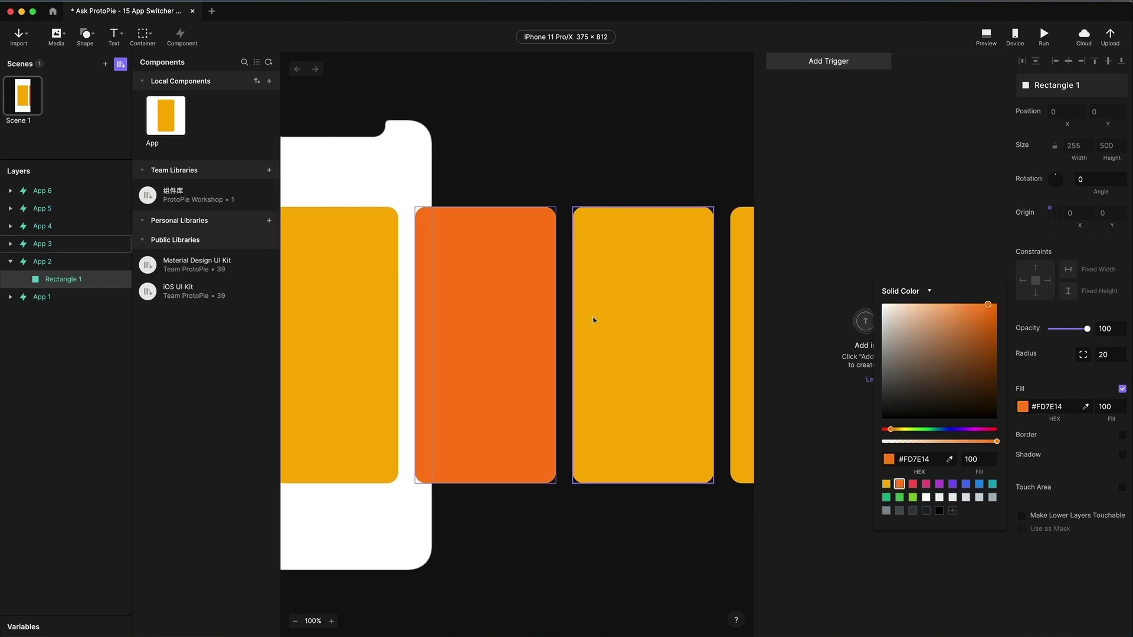
# Step: Fill App 3's rectangle red #FA5252, reverting a trial Image fill to Solid Color
pyautogui.click(65, 262)
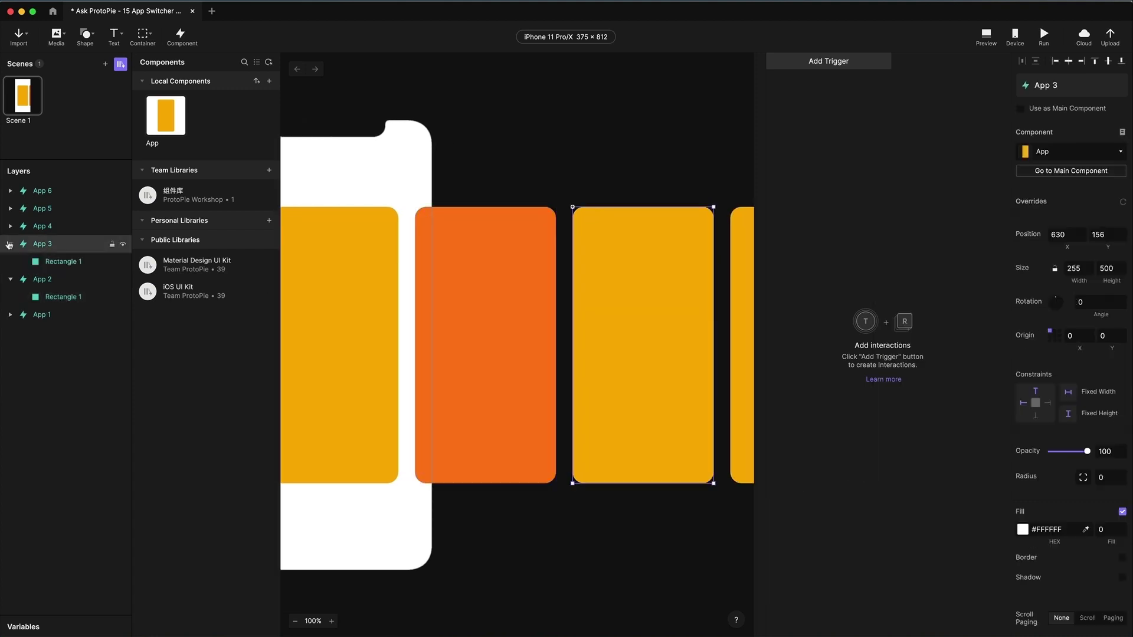
pyautogui.click(74, 262)
pyautogui.hscroll(2, 553, 313)
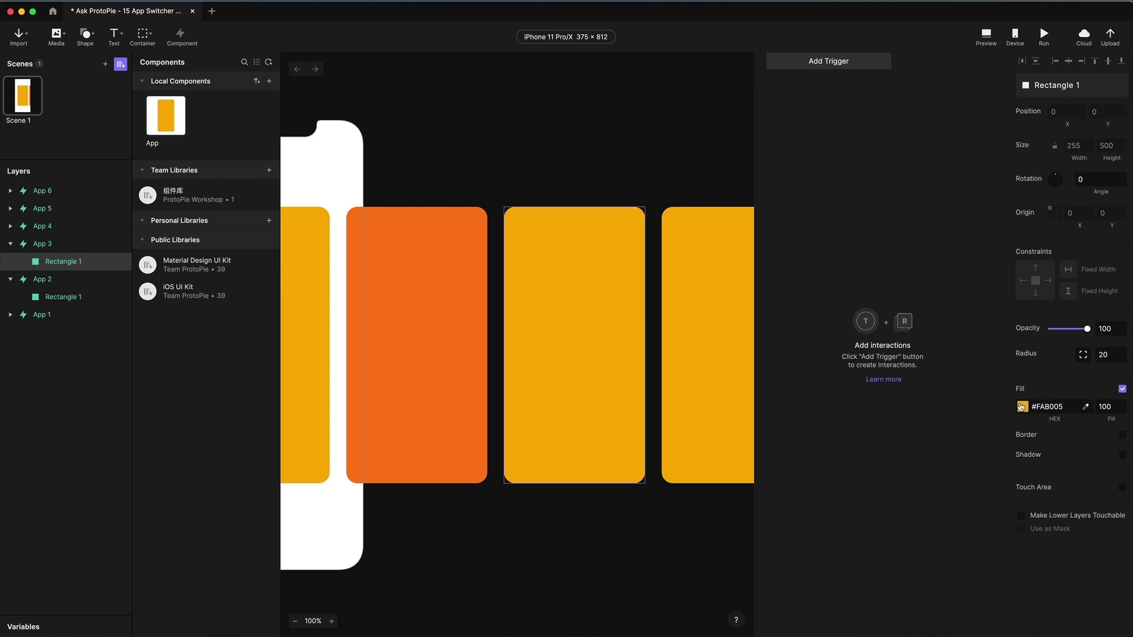
pyautogui.click(1021, 406)
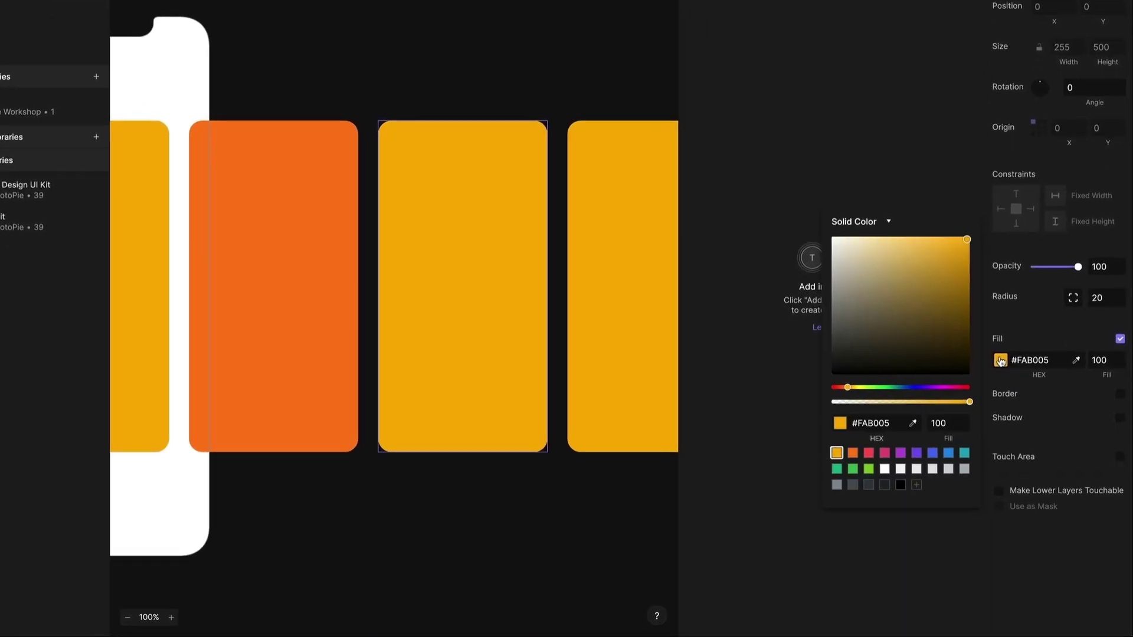
pyautogui.click(853, 222)
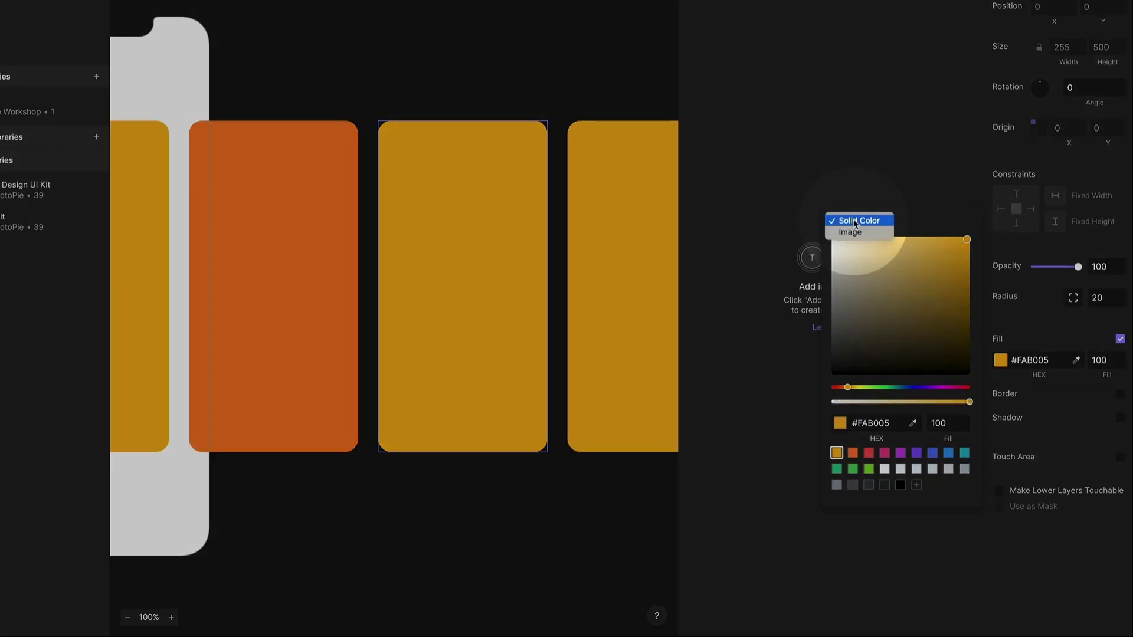
pyautogui.click(853, 232)
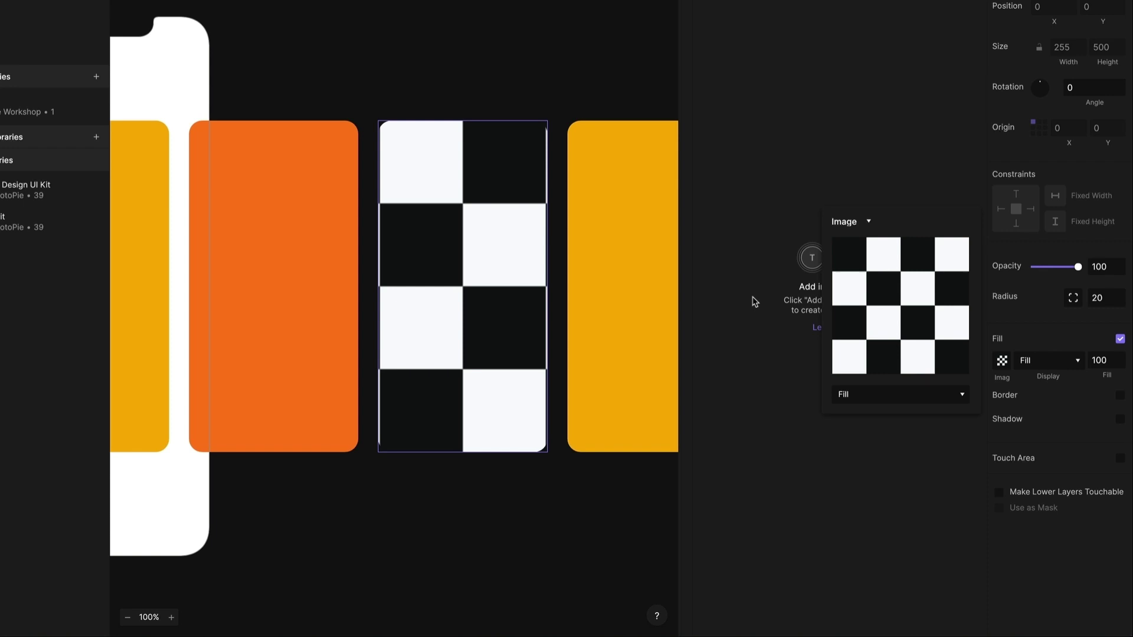
pyautogui.moveTo(877, 307)
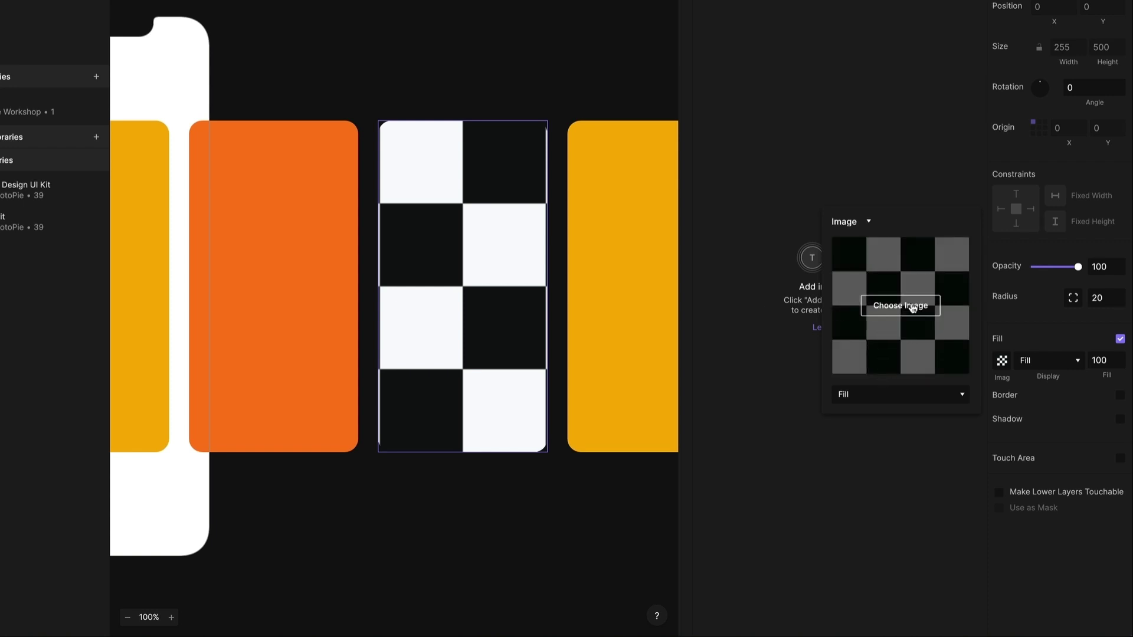
pyautogui.click(850, 222)
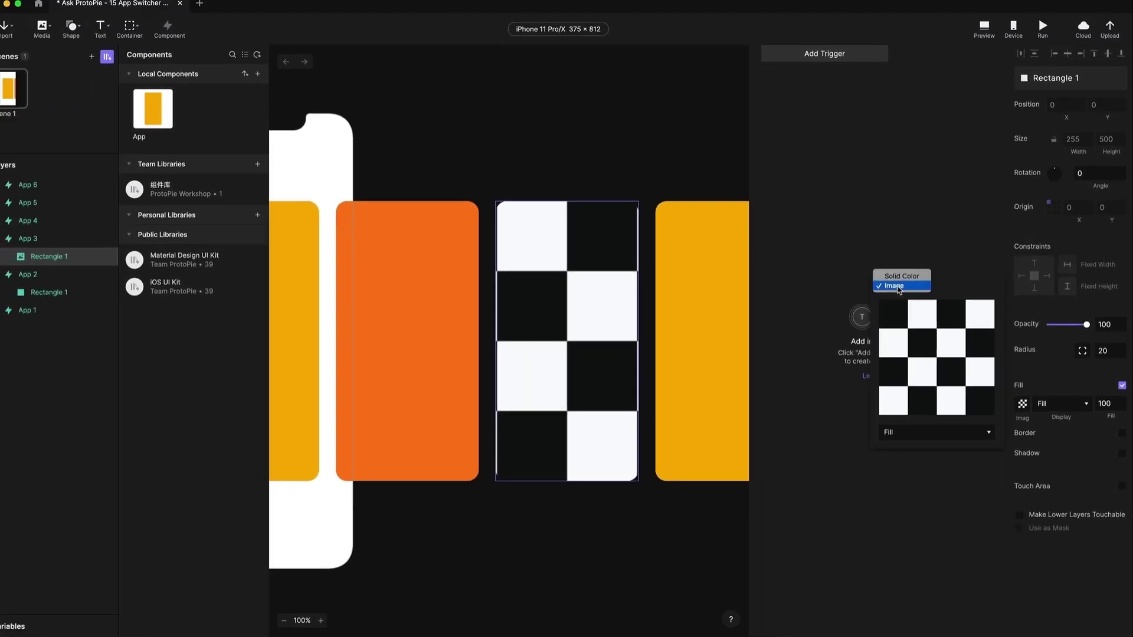
pyautogui.click(901, 281)
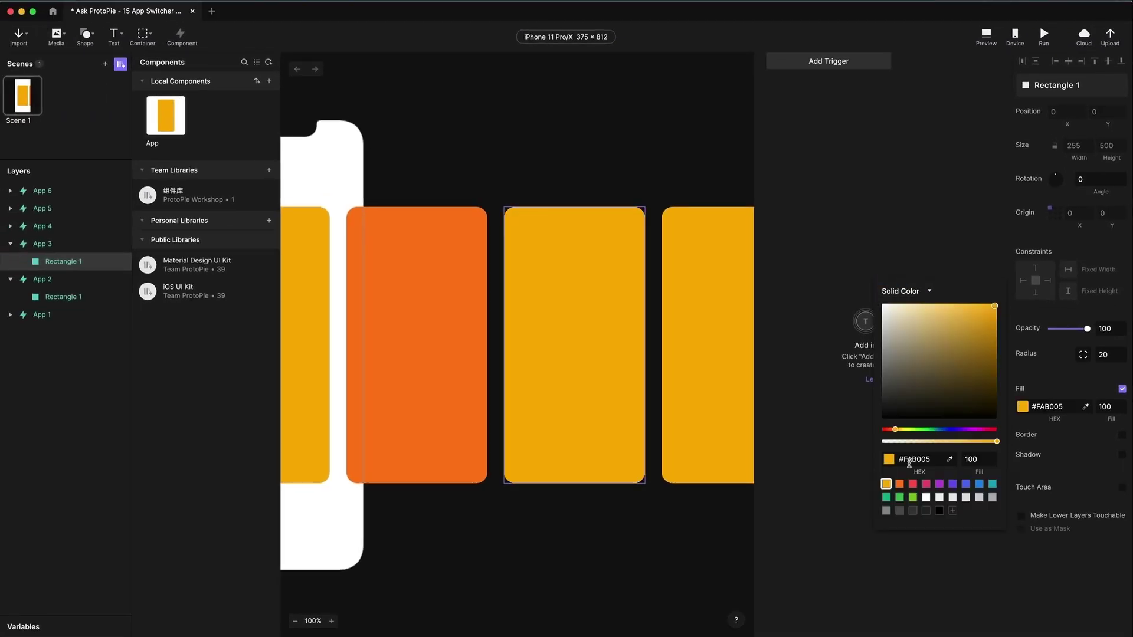
pyautogui.click(913, 484)
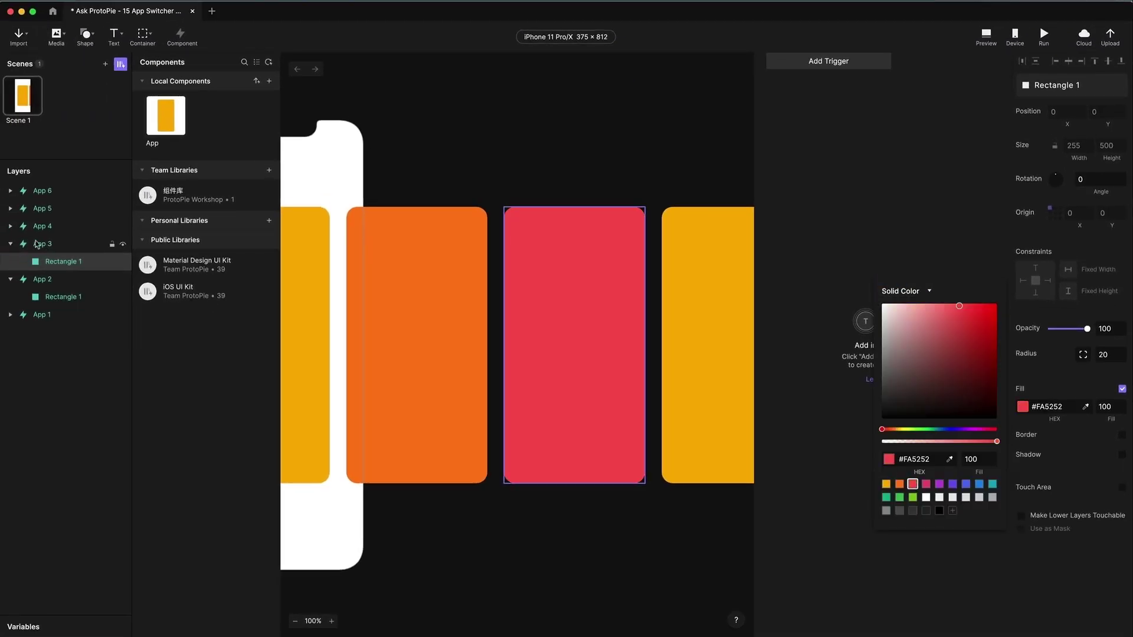
pyautogui.press('Escape')
# Step: Fill App 4's inner rectangle with purple
pyautogui.click(10, 227)
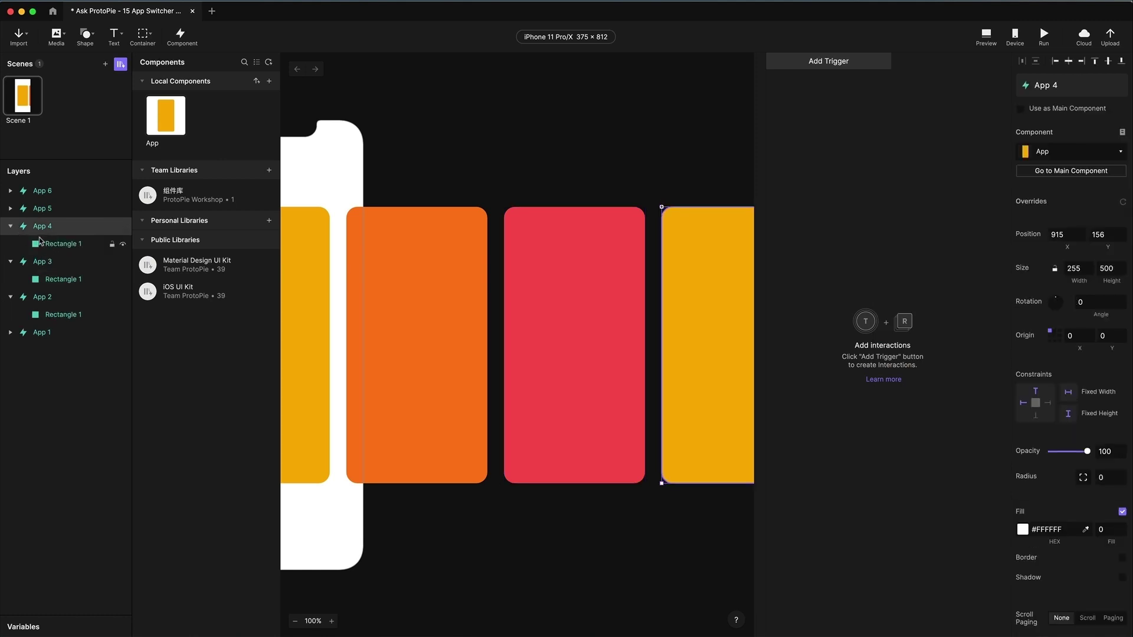
pyautogui.click(59, 243)
pyautogui.hscroll(2, 406, 270)
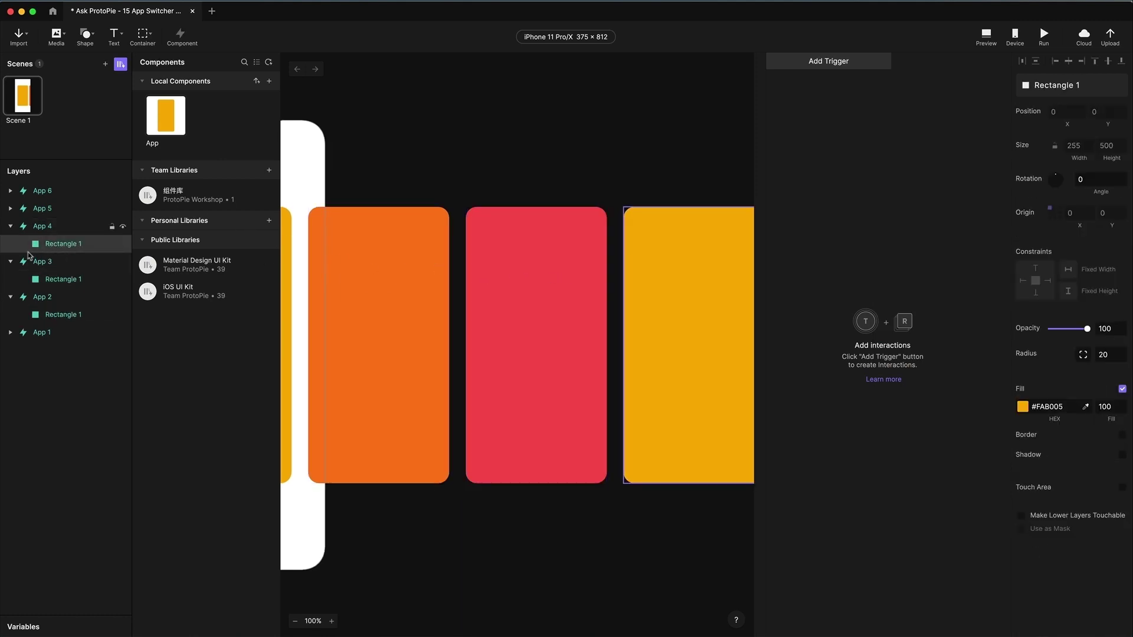
pyautogui.click(47, 229)
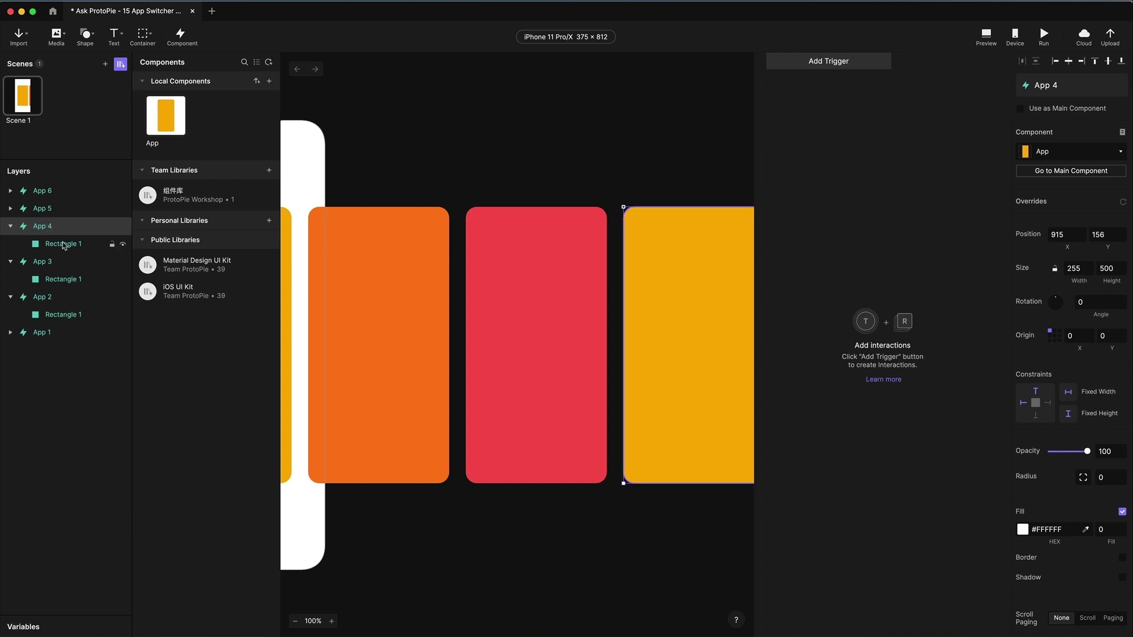
pyautogui.click(63, 244)
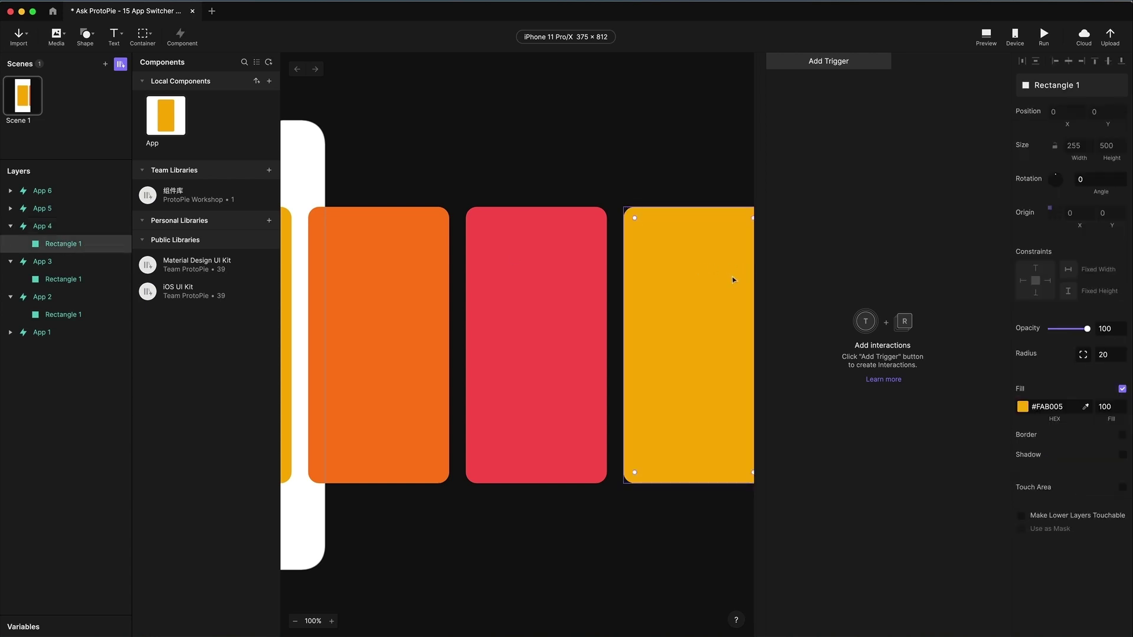
pyautogui.click(1023, 406)
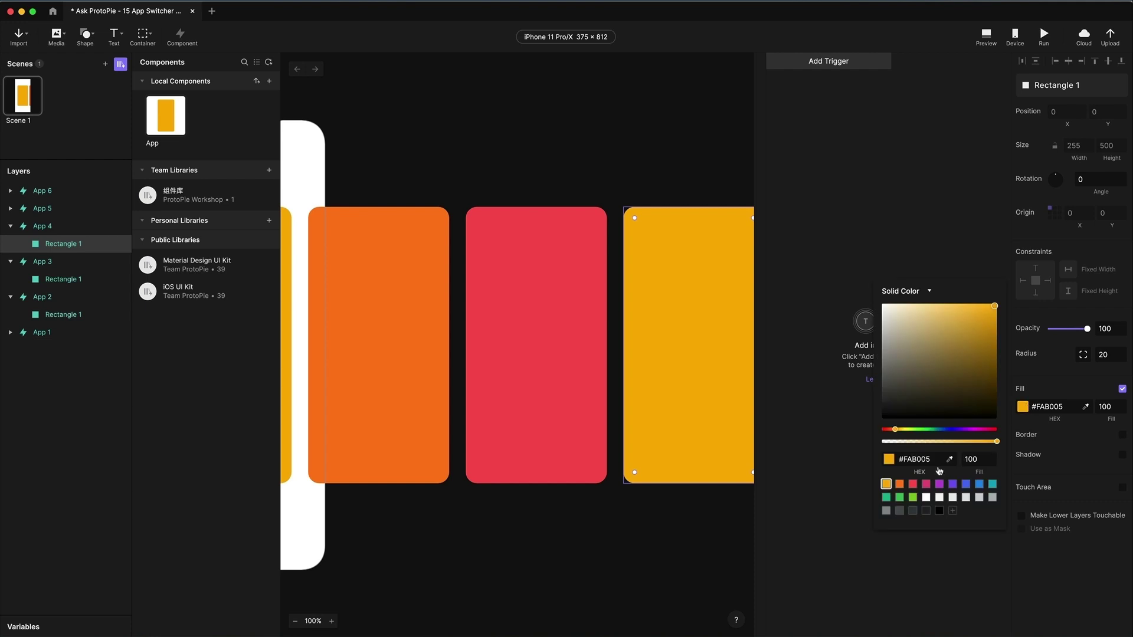
pyautogui.click(940, 485)
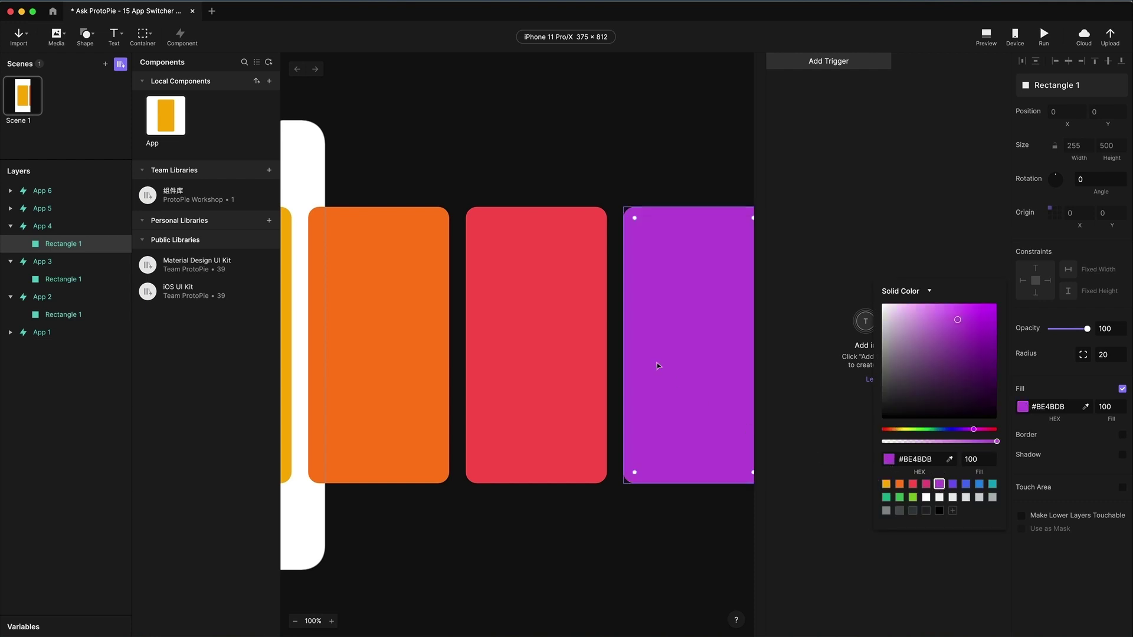
# Step: Fill App 5's inner rectangle with blue #4C6EF5
pyautogui.hscroll(10, 657, 362)
pyautogui.click(561, 337)
pyautogui.click(535, 329)
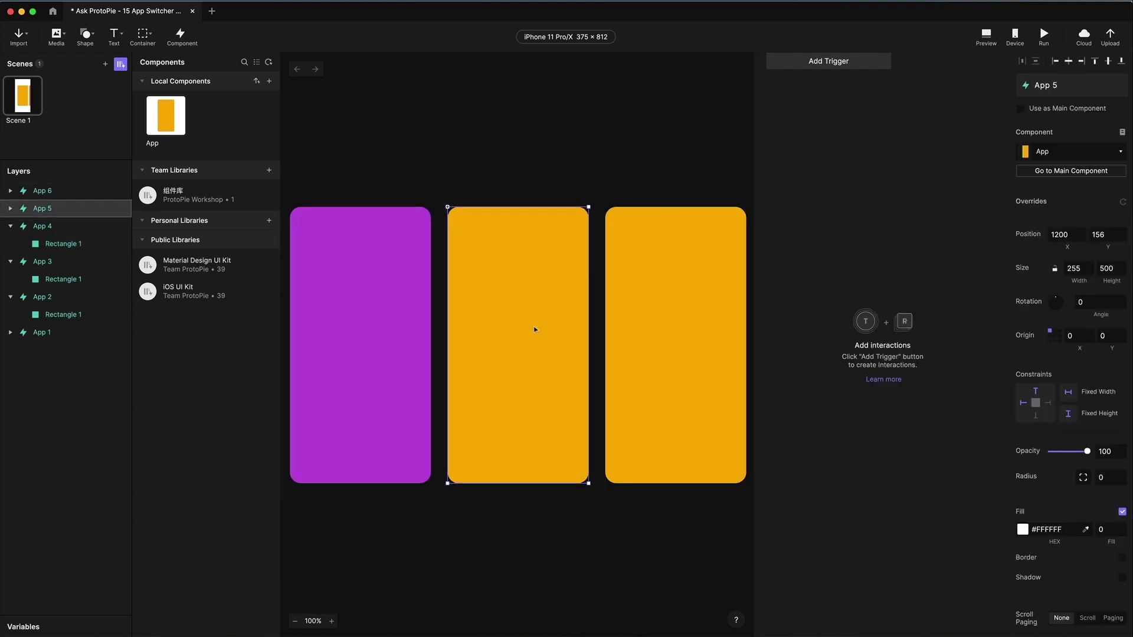
pyautogui.click(10, 208)
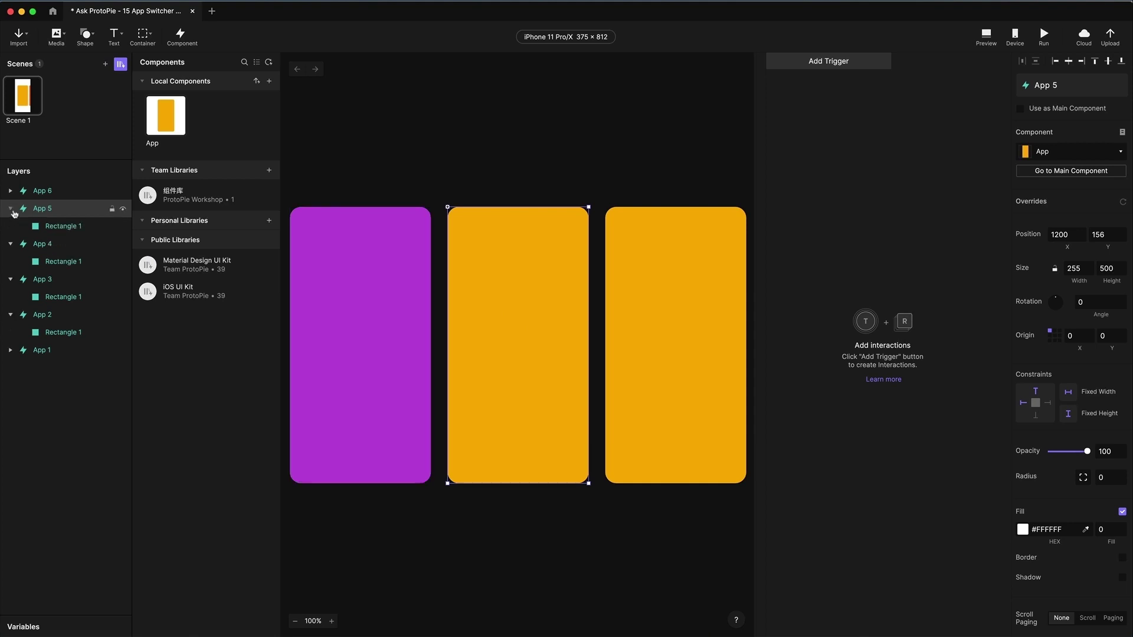
pyautogui.click(62, 227)
pyautogui.click(1023, 408)
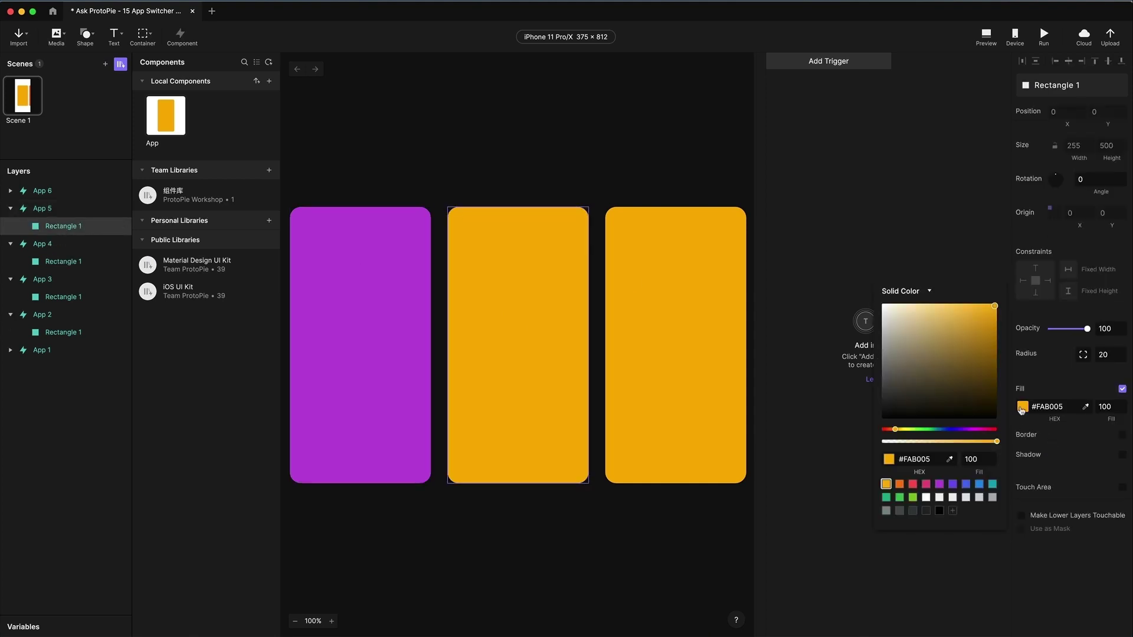
pyautogui.click(966, 485)
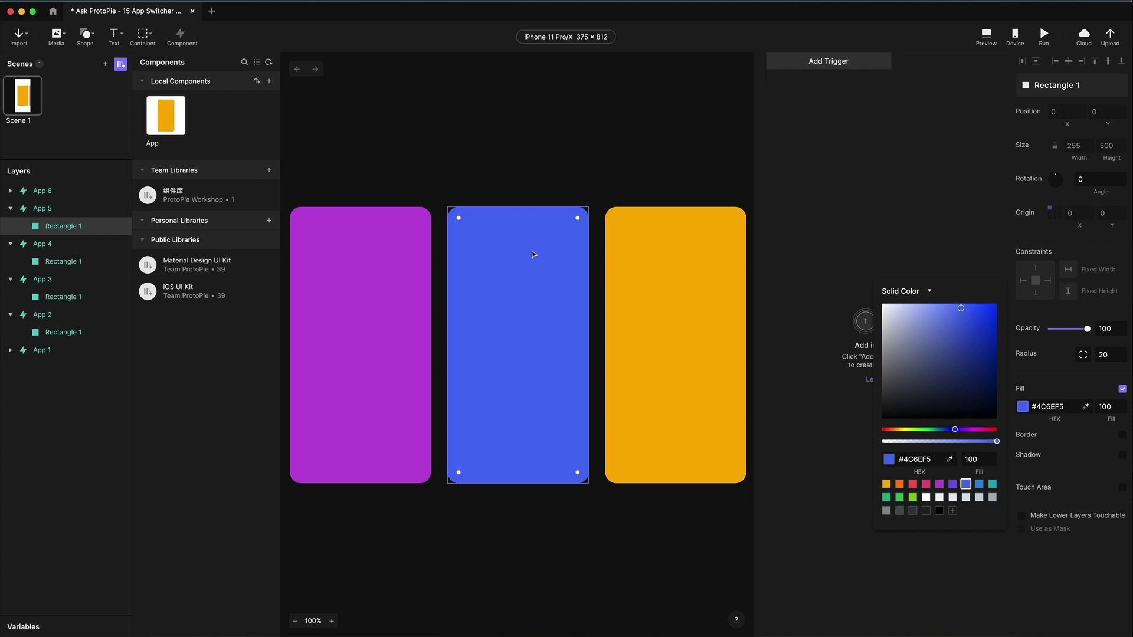
pyautogui.press('Escape')
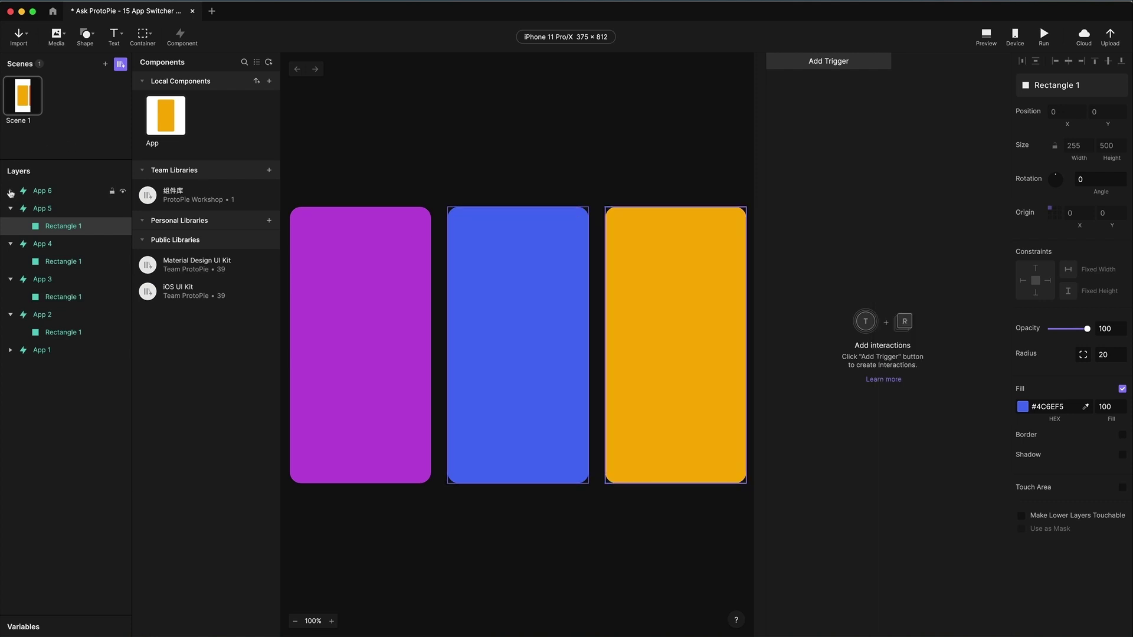
# Step: Fill App 6's inner rectangle with teal #15AABF
pyautogui.click(10, 191)
pyautogui.press('Return')
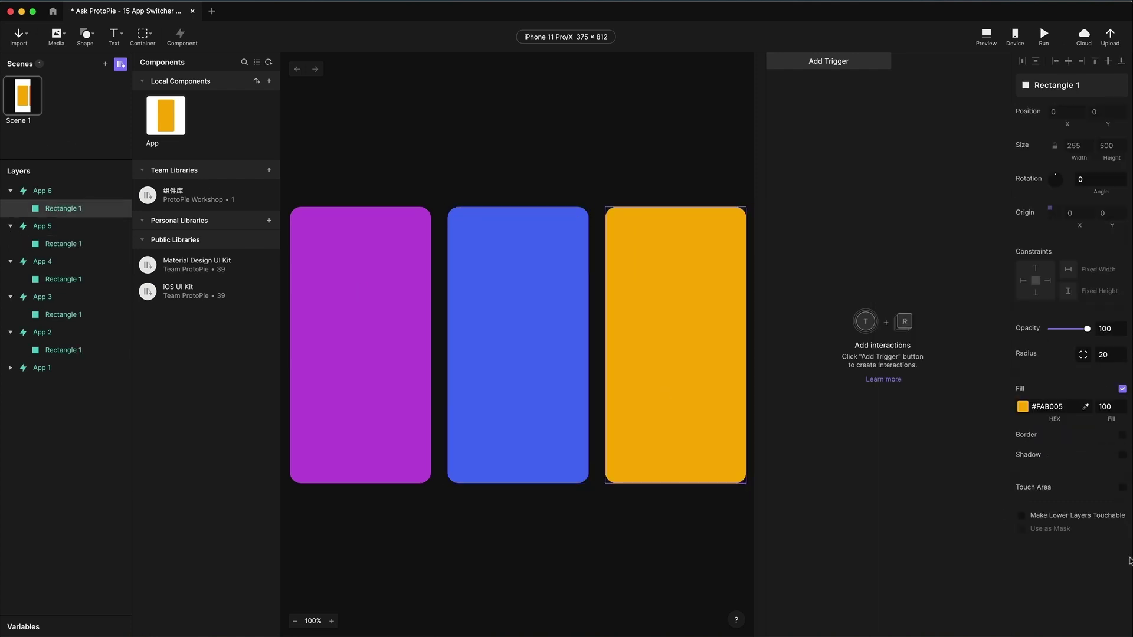
pyautogui.click(1023, 408)
pyautogui.click(993, 483)
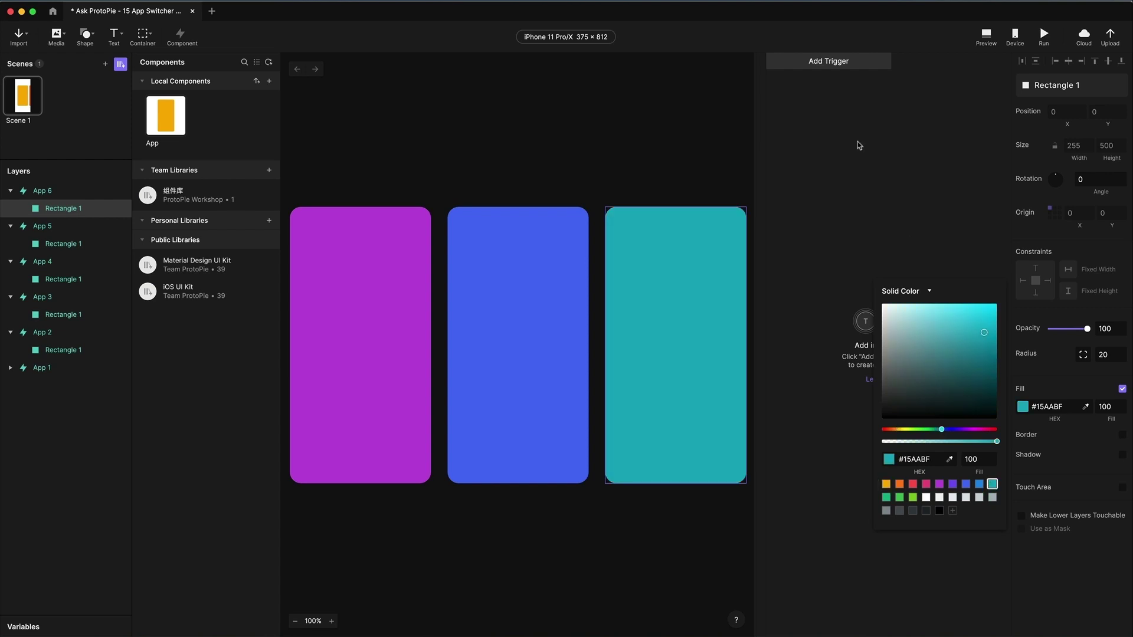
pyautogui.click(985, 86)
# Step: Open the live preview, centre its window to check the cards, then close it
pyautogui.click(985, 36)
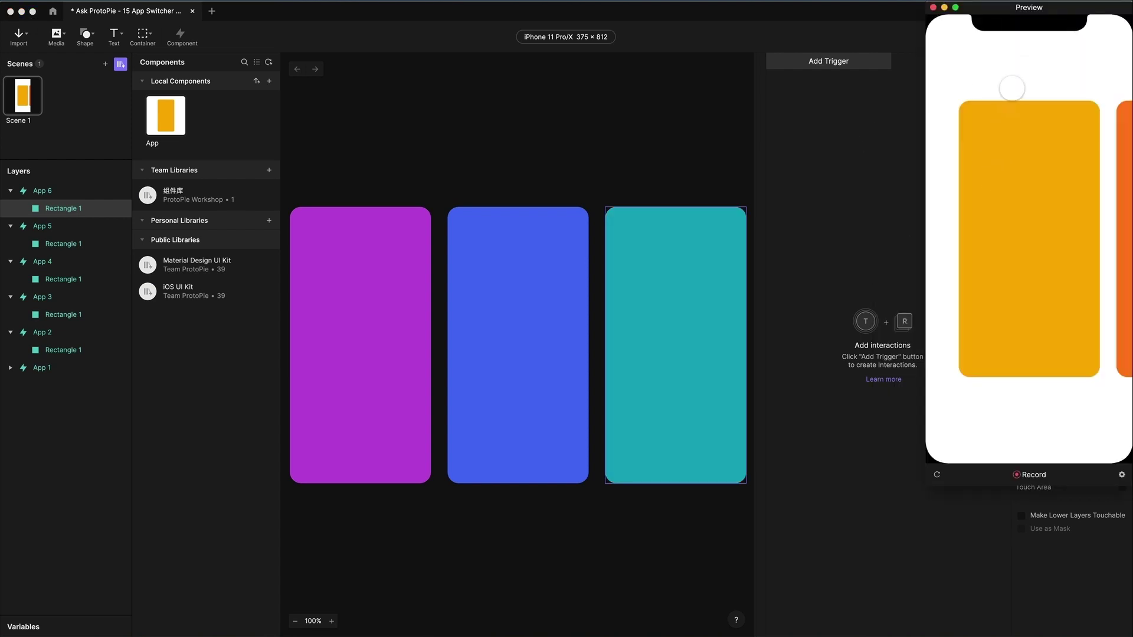
pyautogui.moveTo(1015, 15); pyautogui.dragTo(498, 137)
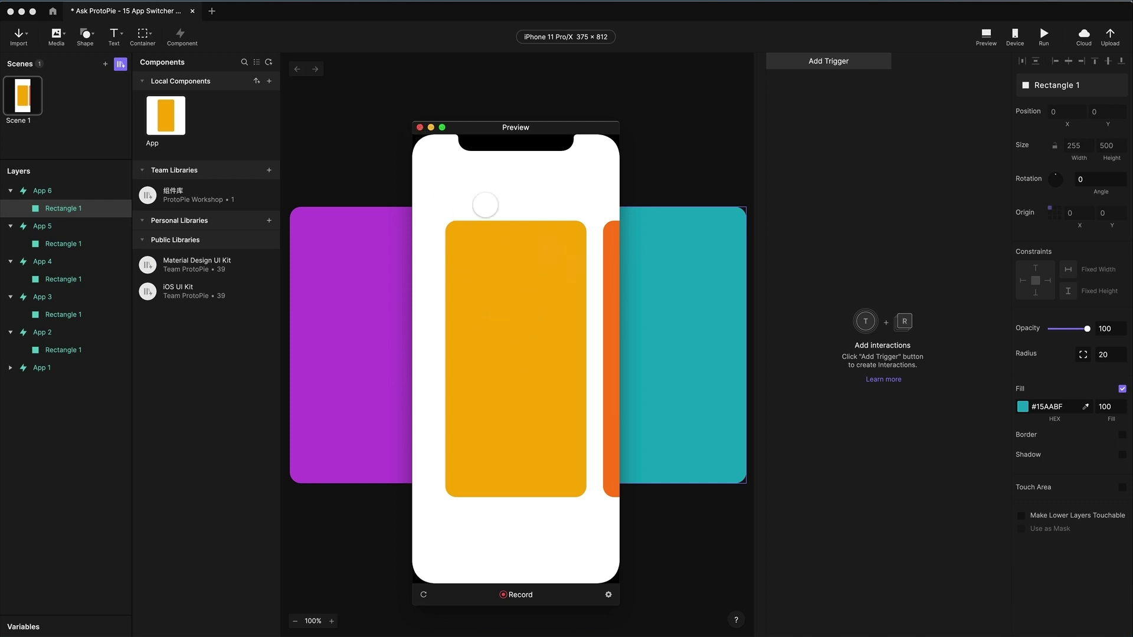
pyautogui.click(420, 128)
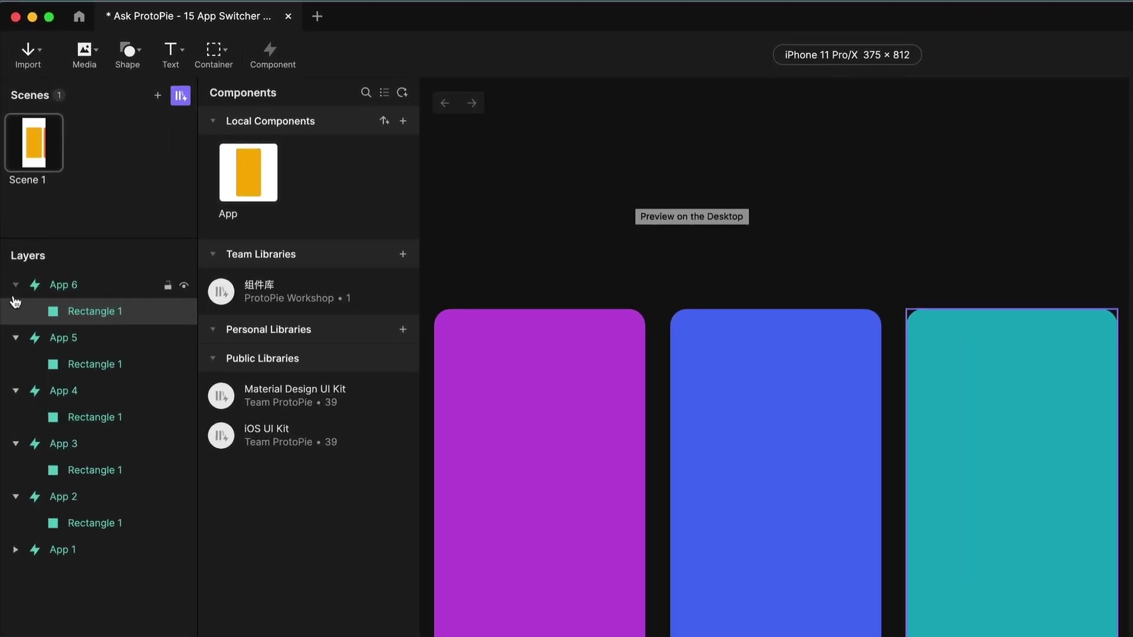
# Step: Collapse the App 2 through App 6 layer groups
pyautogui.click(10, 191)
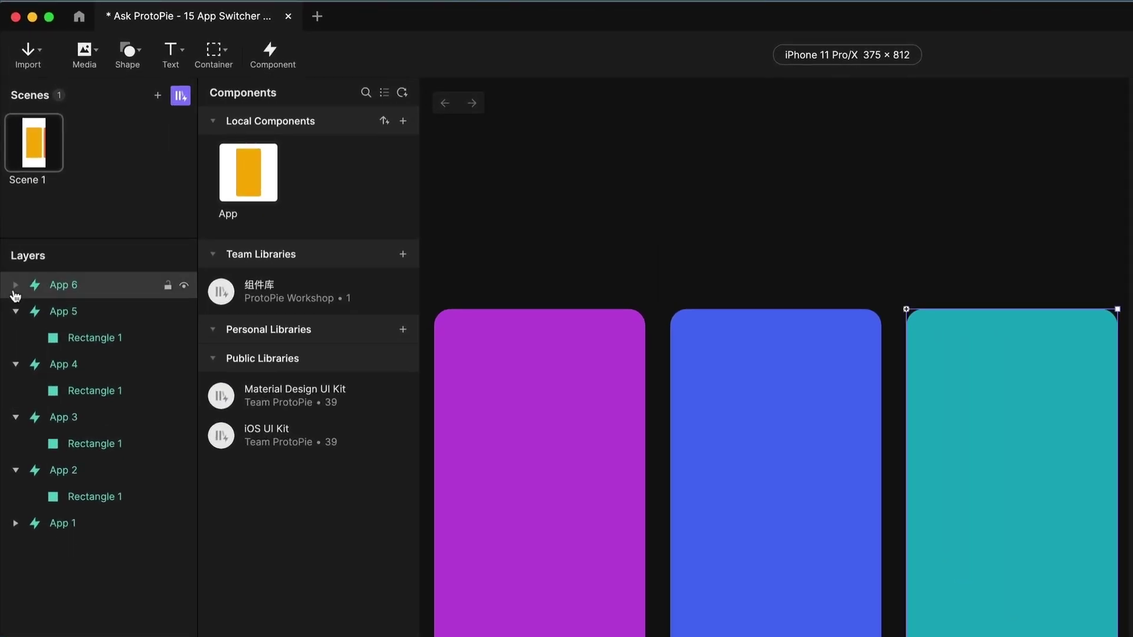
pyautogui.click(16, 311)
pyautogui.click(15, 338)
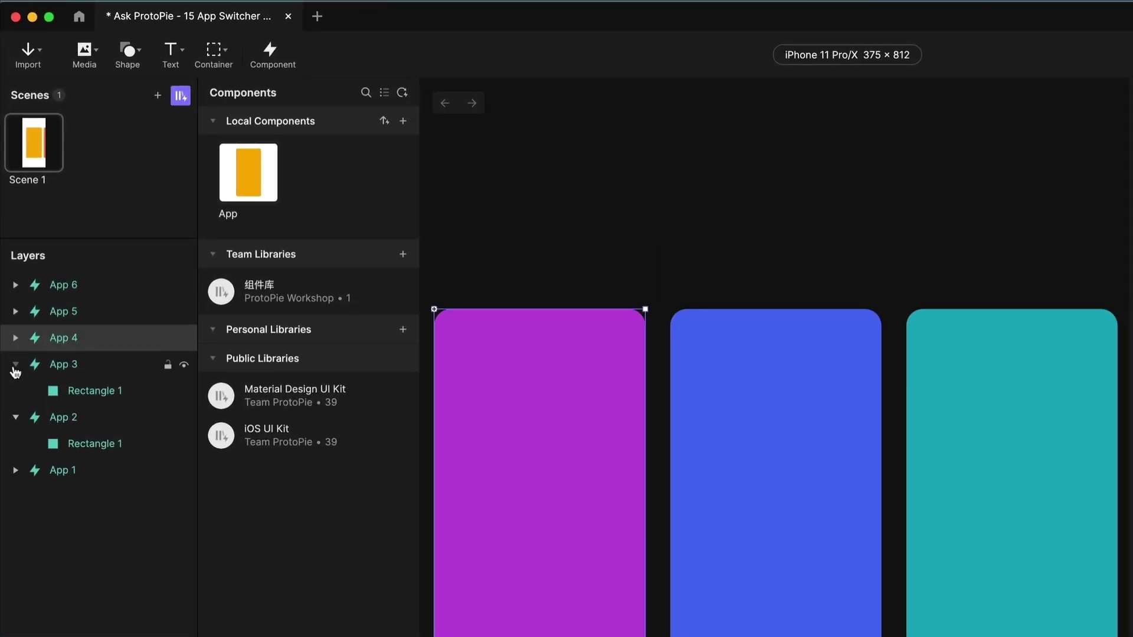
pyautogui.click(15, 366)
pyautogui.click(14, 392)
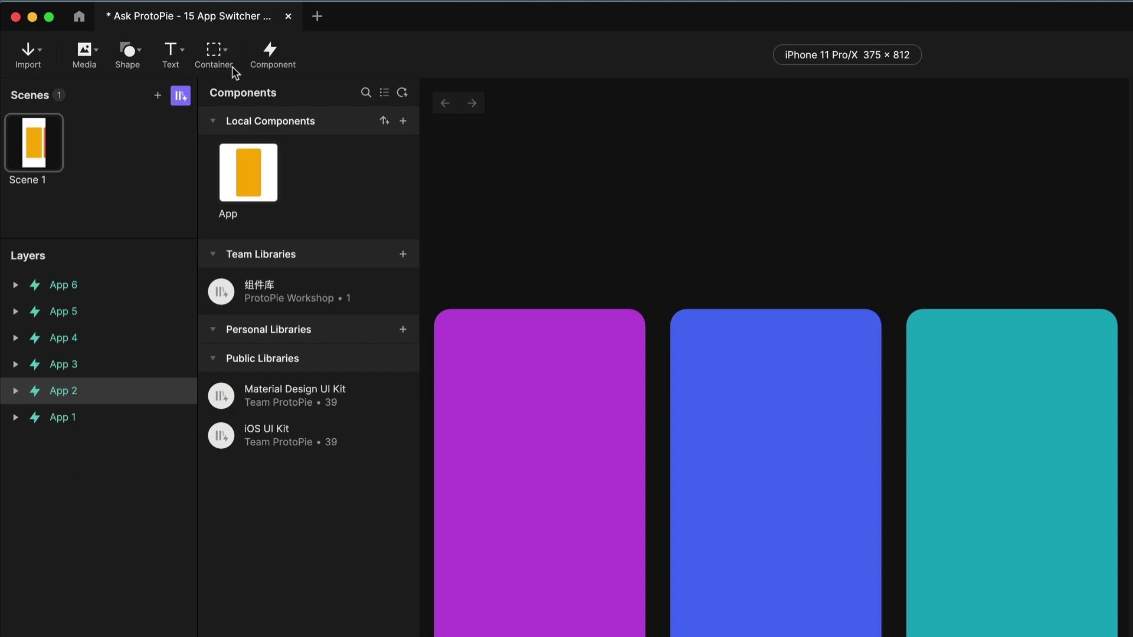
# Step: Draw a Paging Container on the Scene 1 phone screen
pyautogui.click(220, 51)
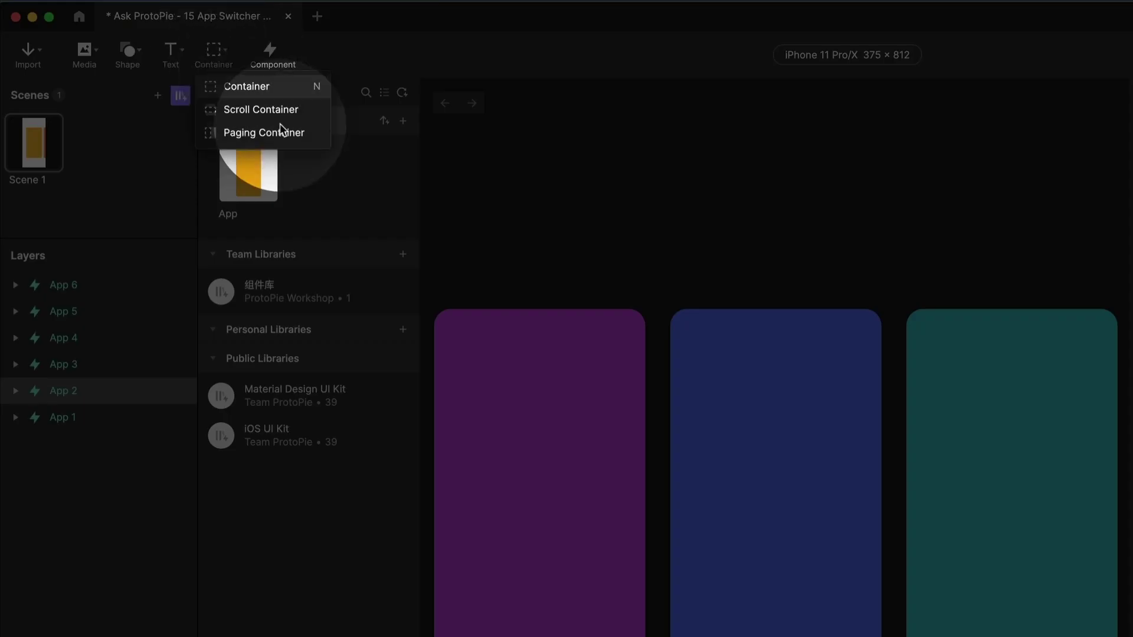
pyautogui.click(273, 137)
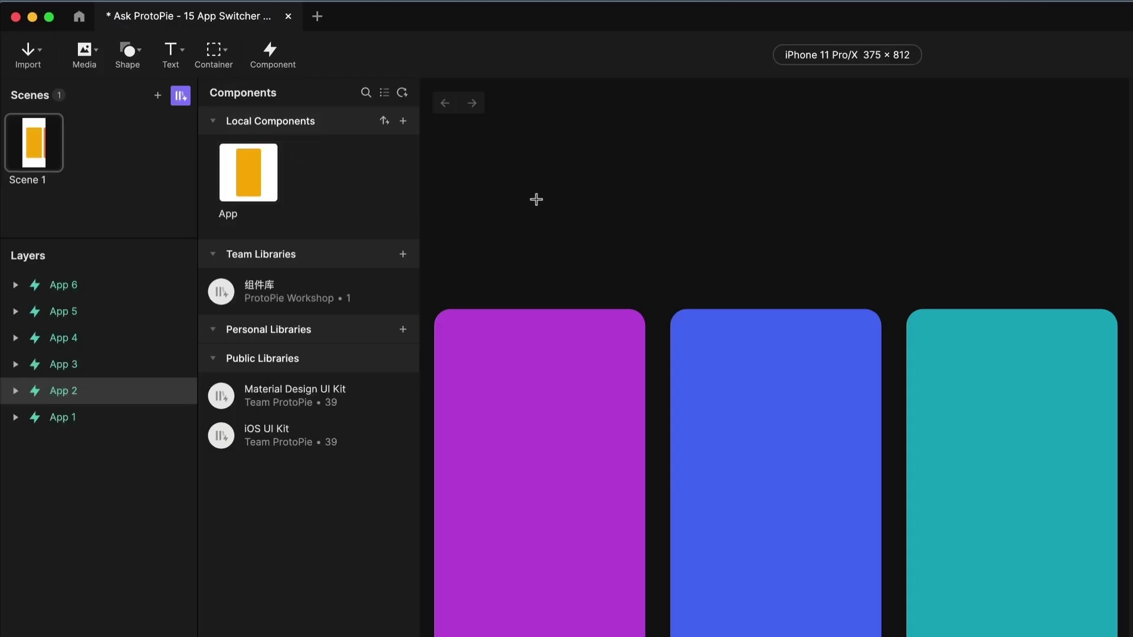
pyautogui.hscroll(-15, 862, 185)
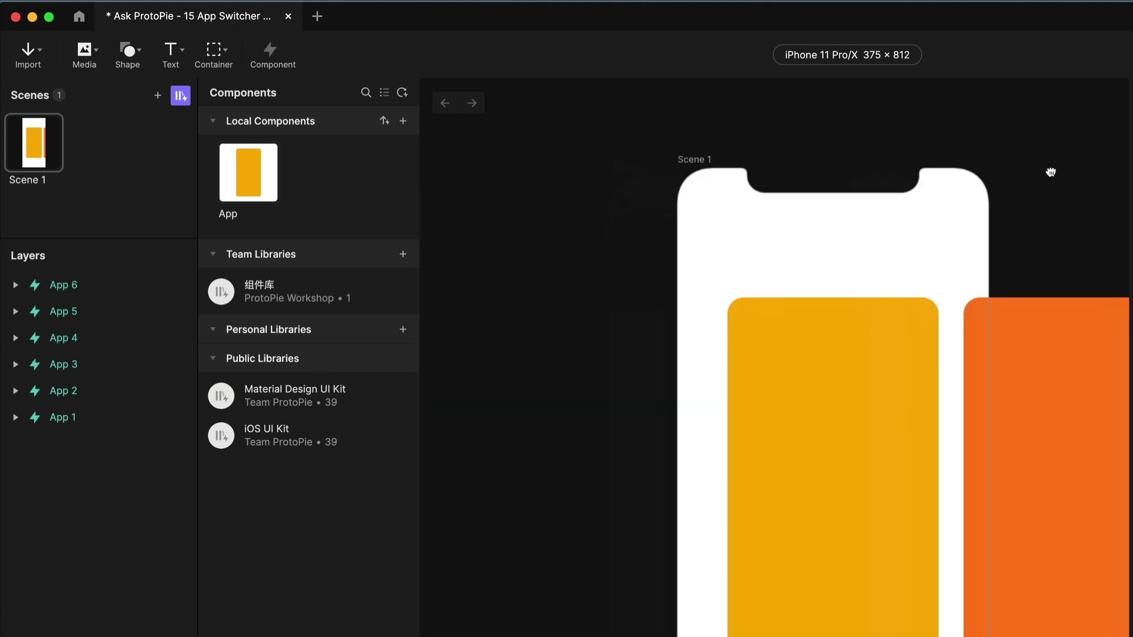
pyautogui.moveTo(1051, 172); pyautogui.dragTo(974, 185)
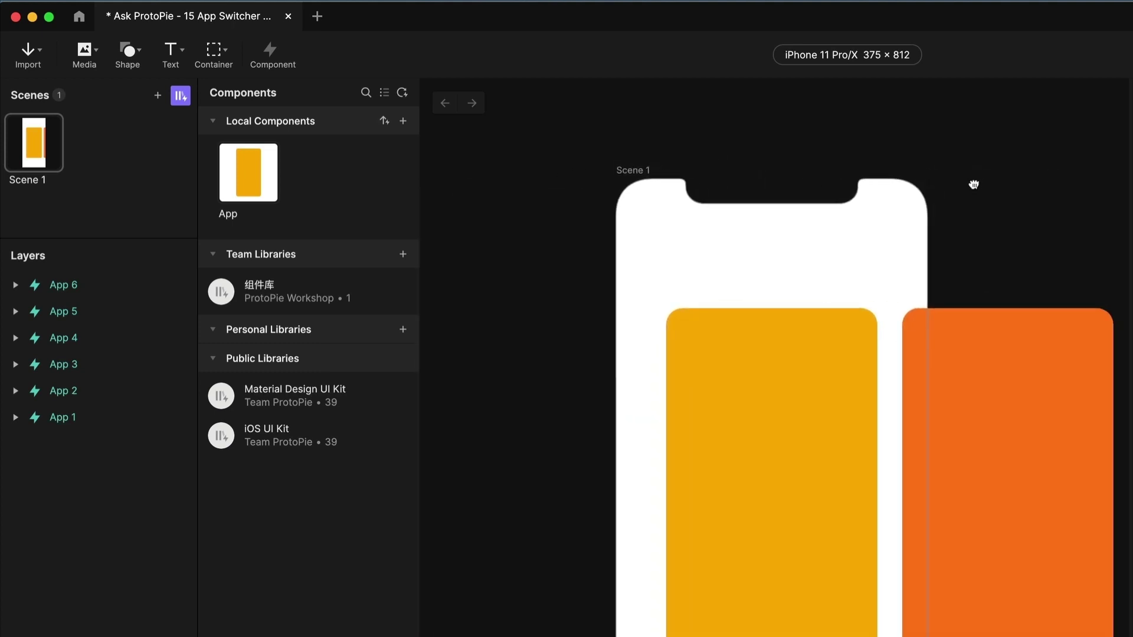
pyautogui.click(215, 52)
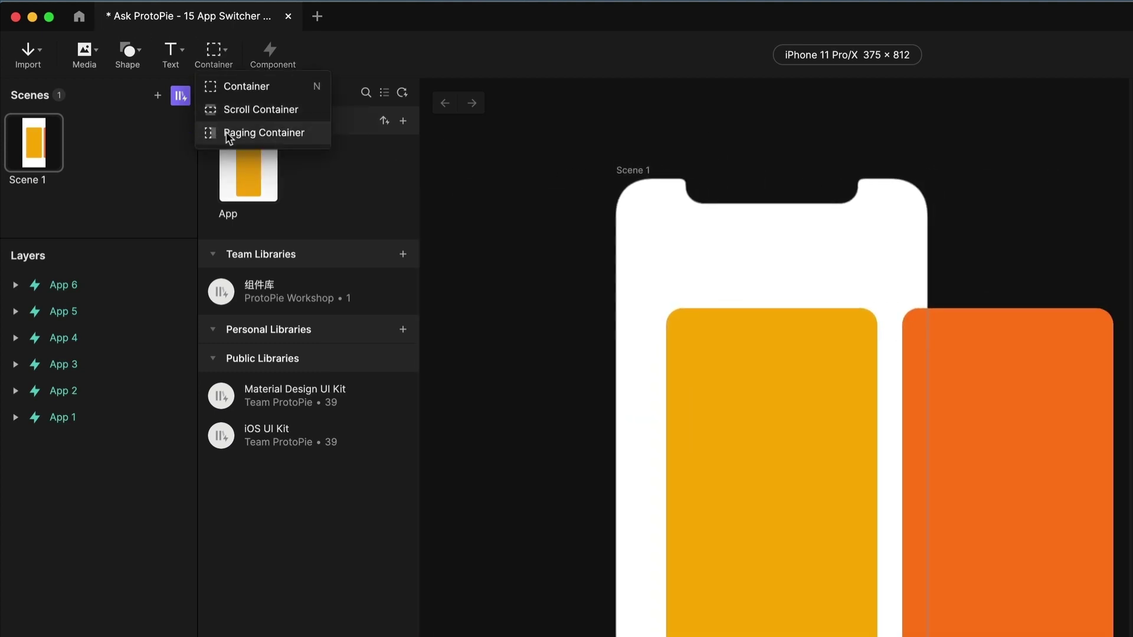
pyautogui.click(231, 136)
pyautogui.moveTo(648, 249); pyautogui.dragTo(778, 428)
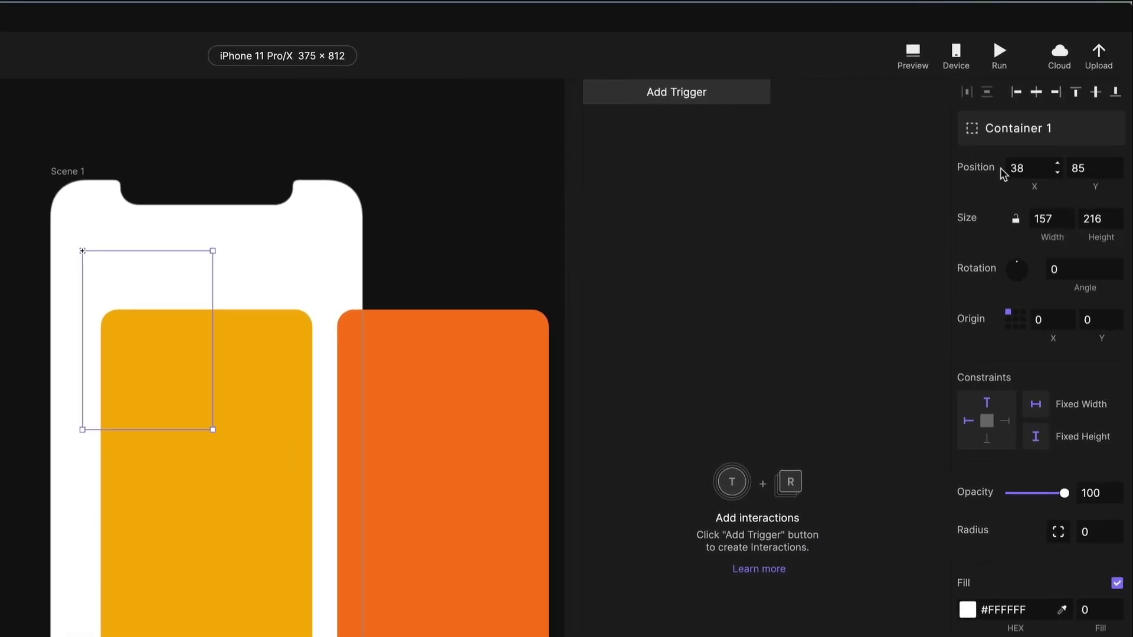
# Step: Set the container to X 0, Y 0 with 100% width and 100% height
pyautogui.click(1014, 161)
pyautogui.press('super+a')
pyautogui.write('0')
pyautogui.press('Tab')
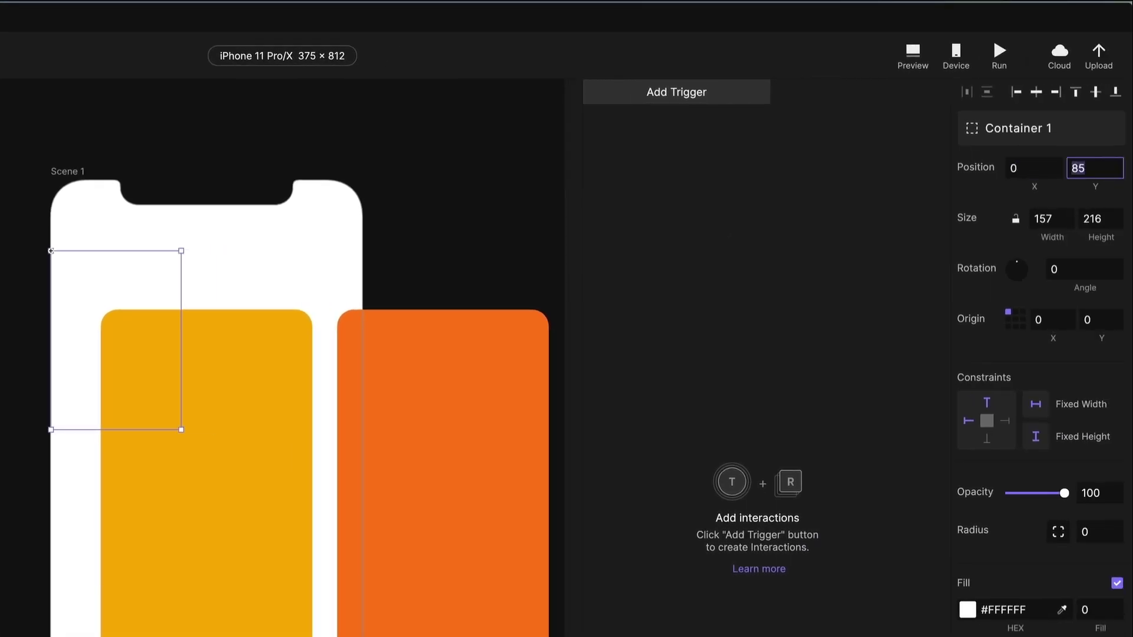
pyautogui.write('0')
pyautogui.press('Tab')
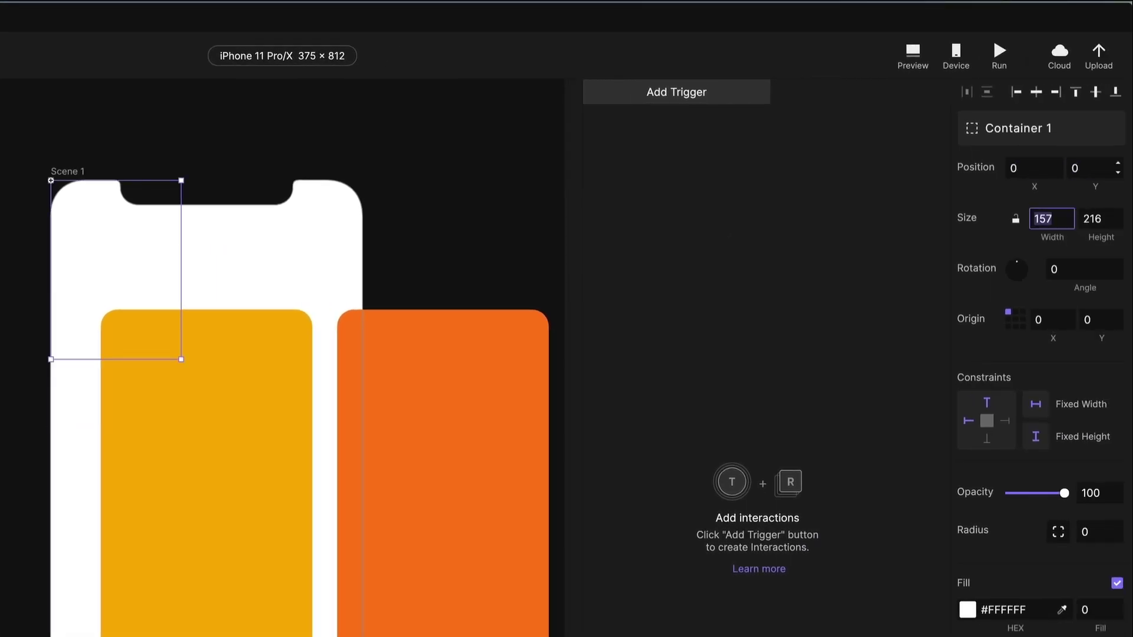
pyautogui.write('100%')
pyautogui.press('Tab')
pyautogui.write('100')
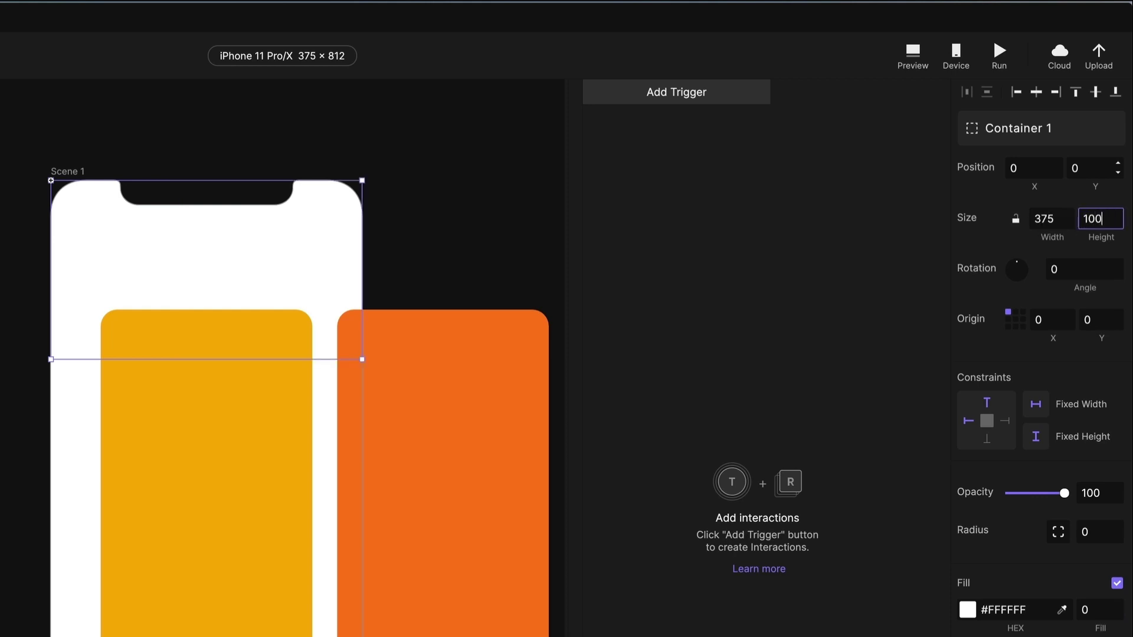
pyautogui.write('%')
pyautogui.press('Tab')
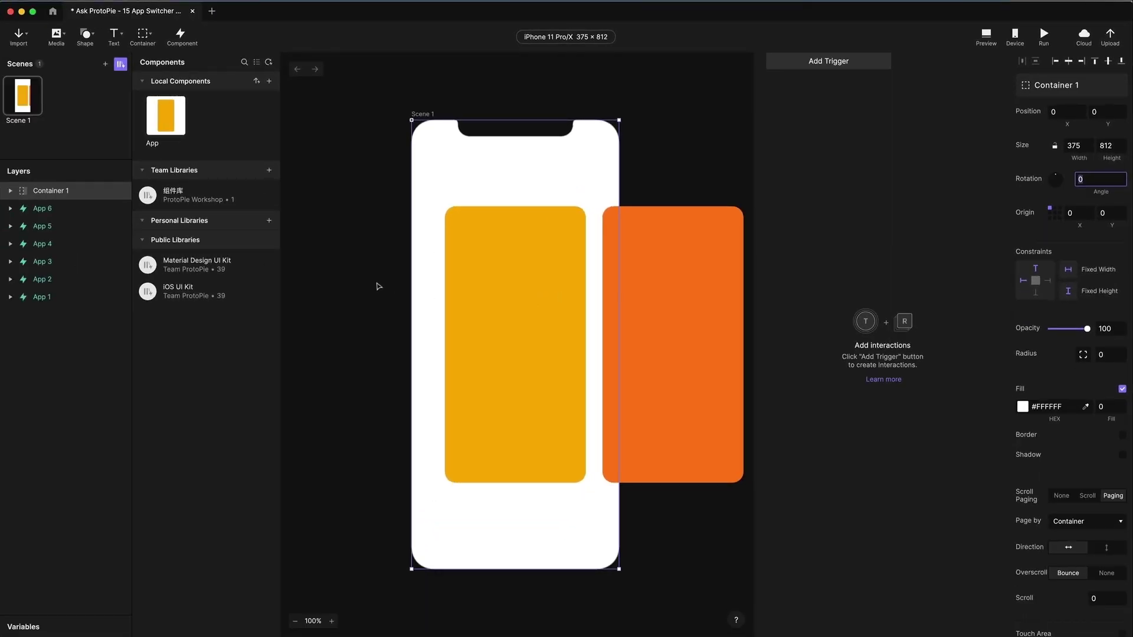
# Step: Move App 1 through App 6 into Container 1
pyautogui.click(54, 301)
pyautogui.keyDown('shift'); pyautogui.click(49, 214); pyautogui.keyUp('shift')
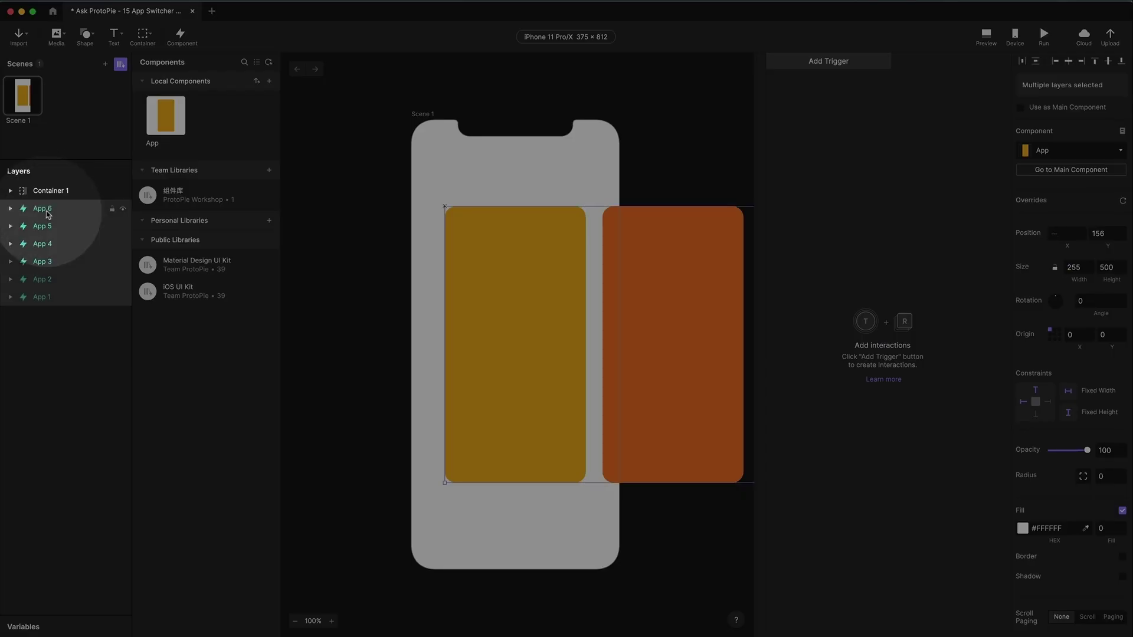
pyautogui.moveTo(51, 228); pyautogui.dragTo(55, 194)
# Step: Rename Container 1 to Paging Container
pyautogui.doubleClick(60, 192)
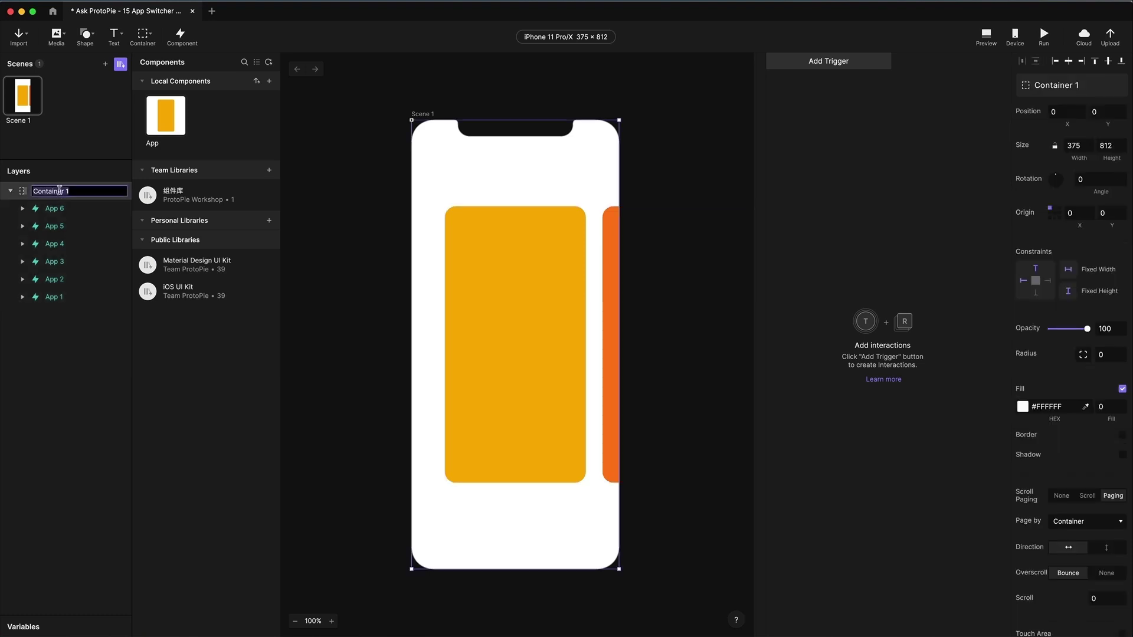
pyautogui.write('Paging')
pyautogui.press('Return')
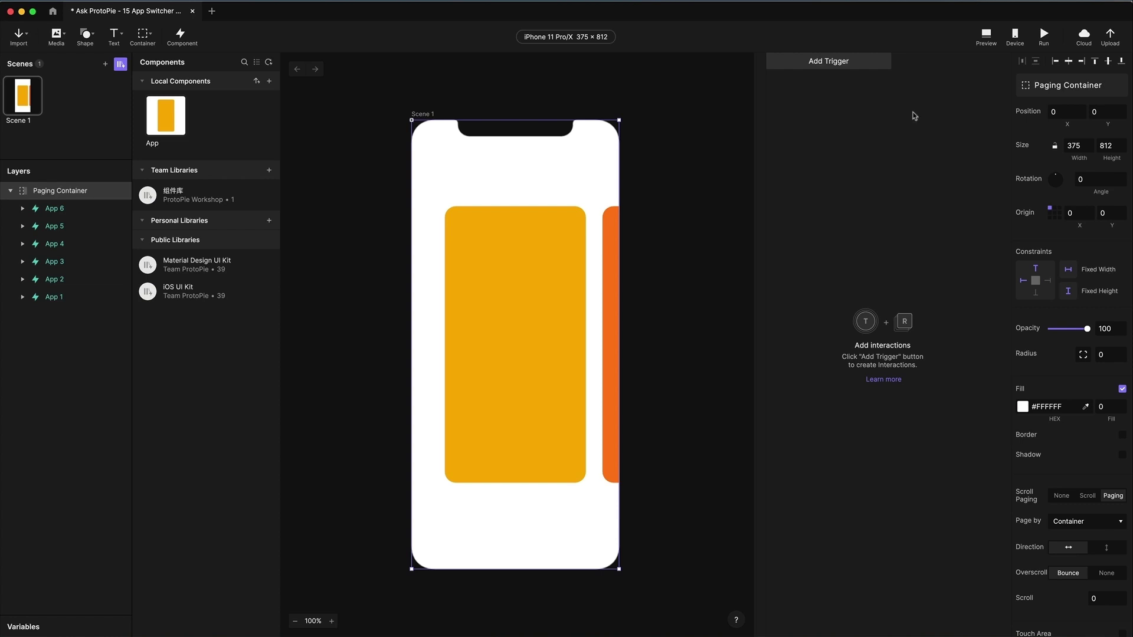
# Step: Preview the prototype, paging from the yellow card to the orange one and back
pyautogui.click(987, 37)
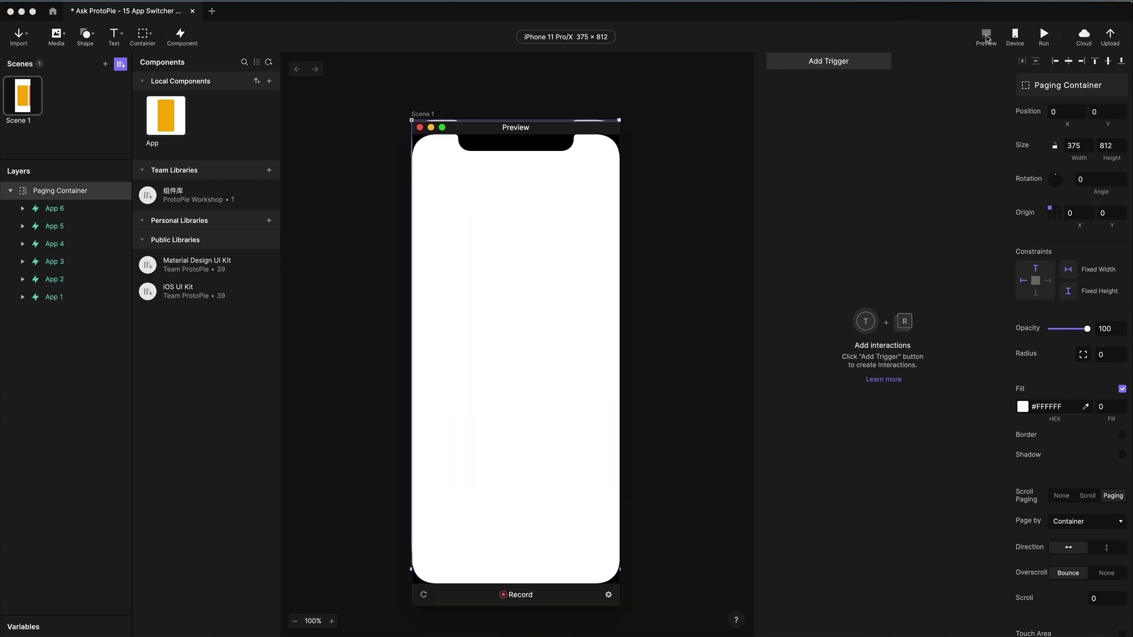
pyautogui.moveTo(577, 380); pyautogui.dragTo(557, 336)
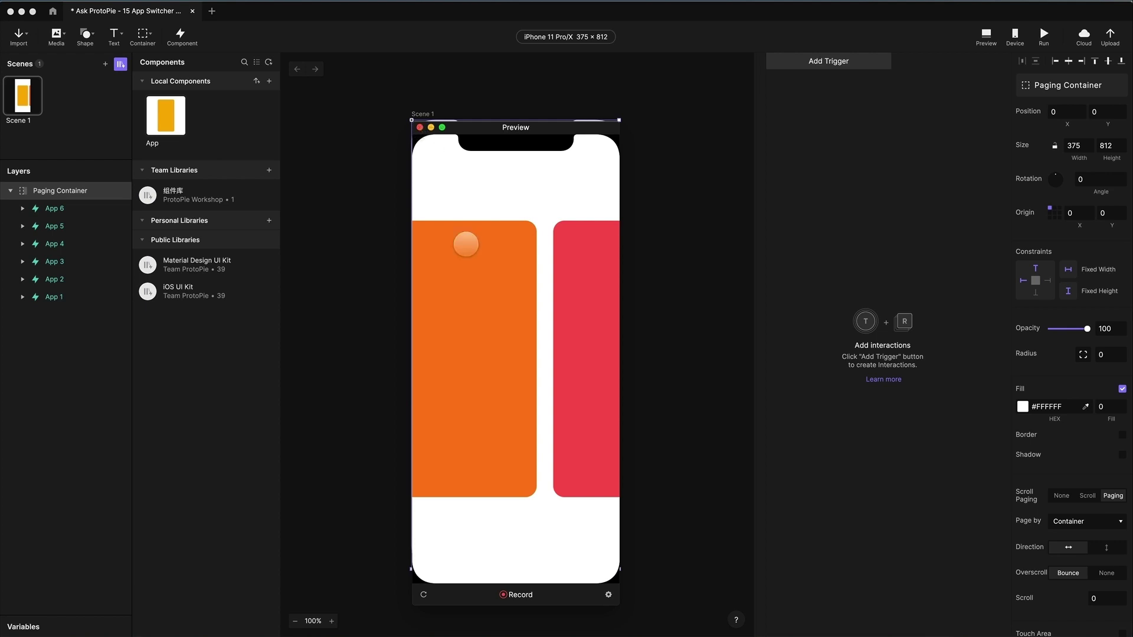
pyautogui.moveTo(482, 332); pyautogui.dragTo(546, 336)
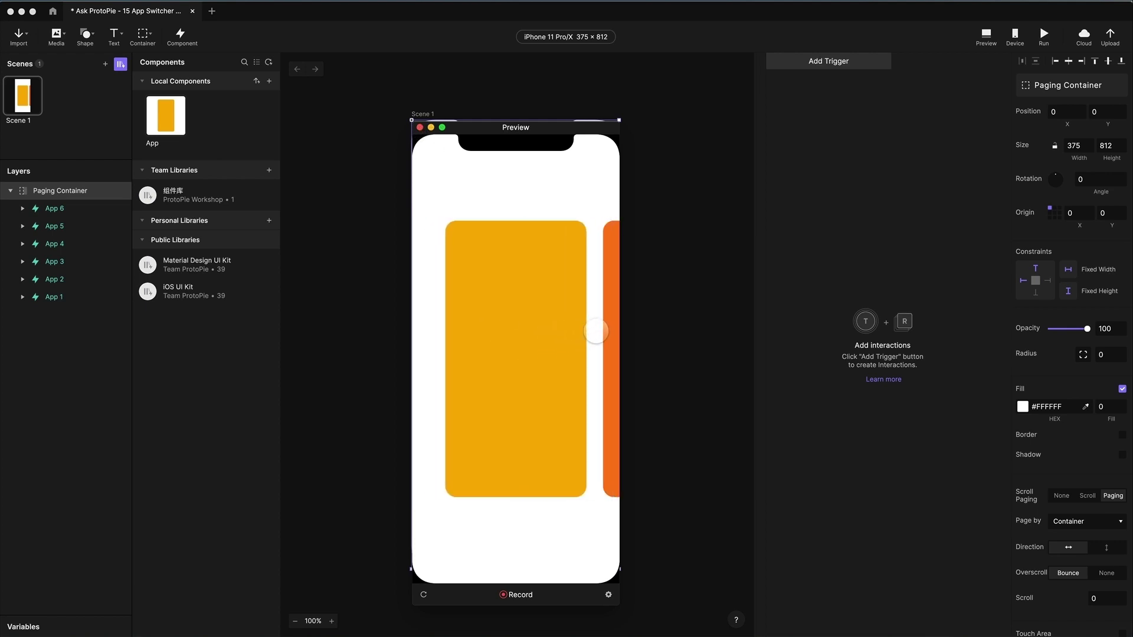
# Step: Close the preview, then select the yellow App 1 card and the Paging Container layer
pyautogui.click(419, 128)
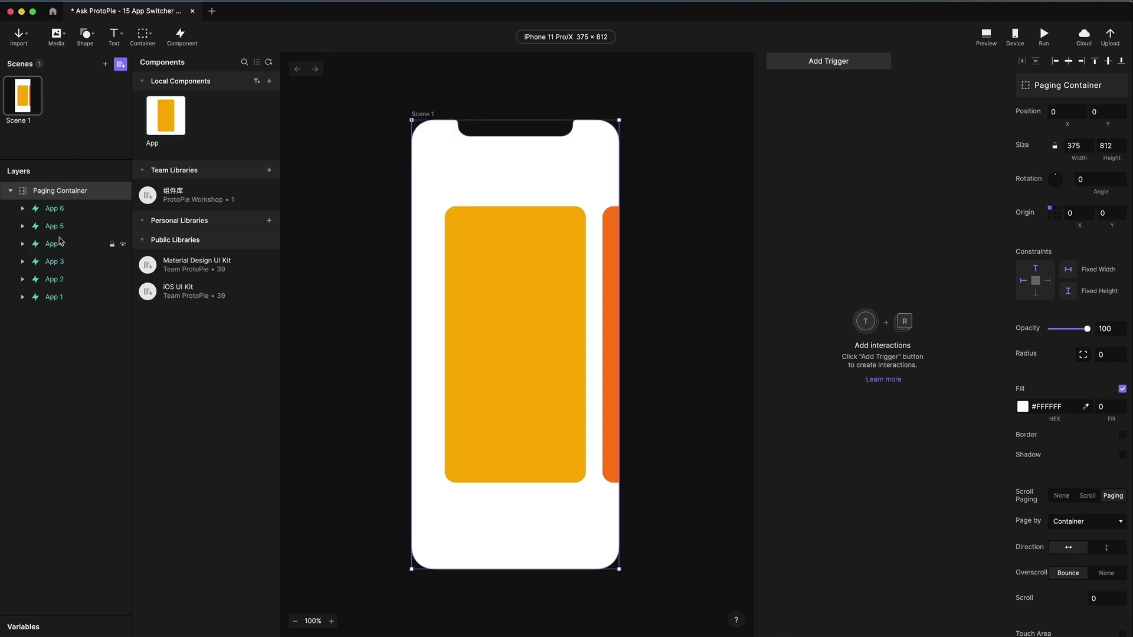
pyautogui.click(553, 268)
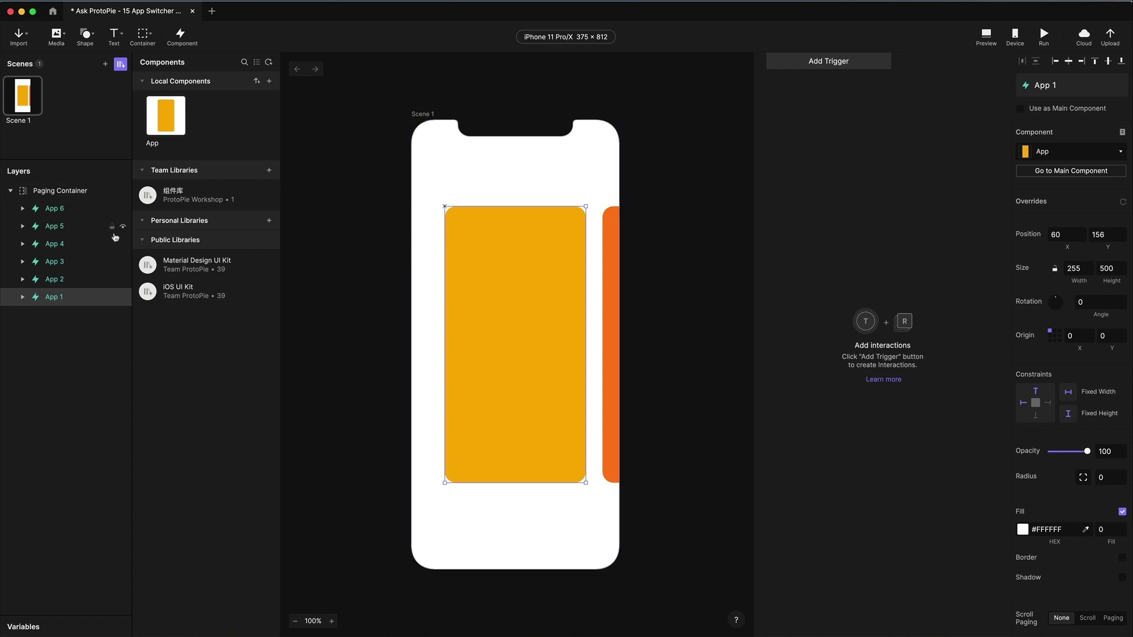
pyautogui.click(63, 192)
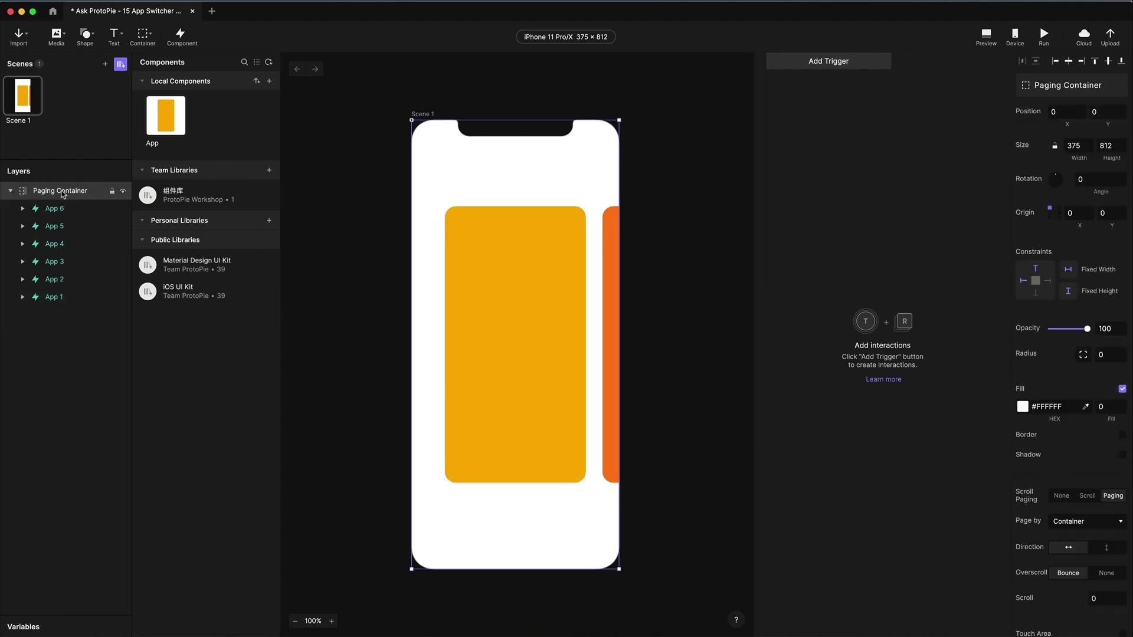
# Step: Switch the Paging Container's Page by to Custom and replace 375 with 285
pyautogui.scroll(-3, 1068, 324)
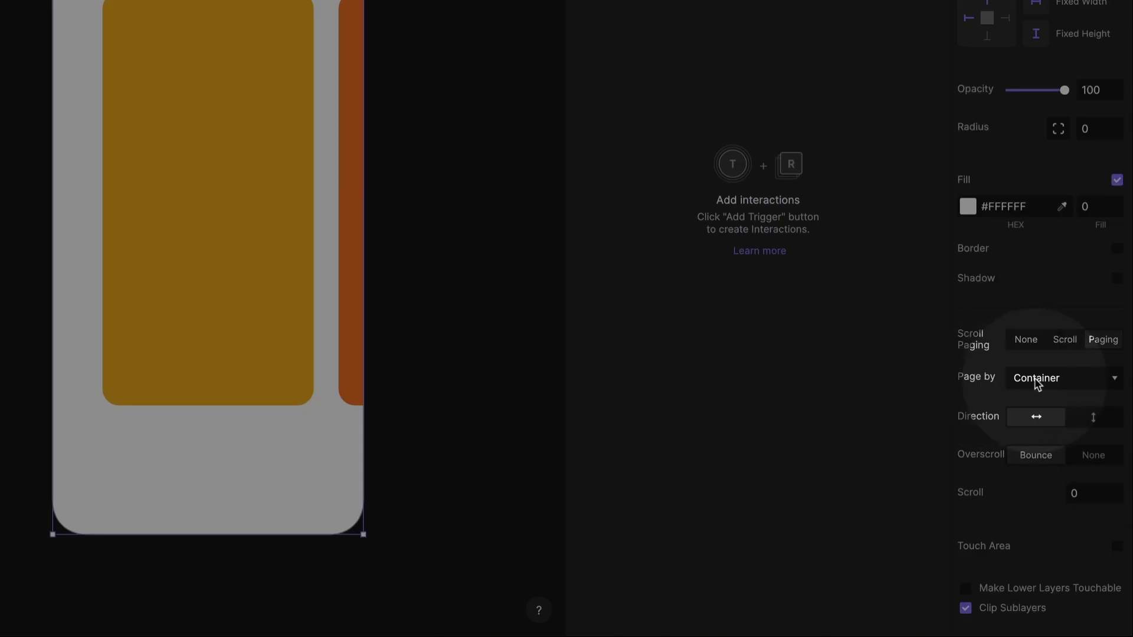
pyautogui.click(1050, 392)
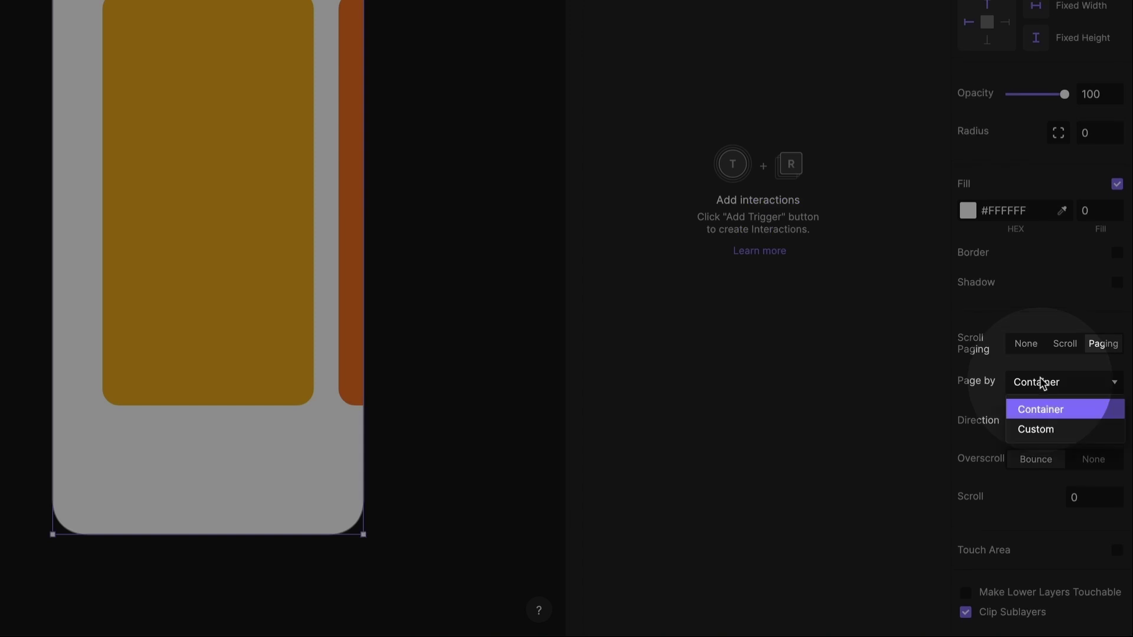
pyautogui.click(1043, 430)
pyautogui.doubleClick(1045, 411)
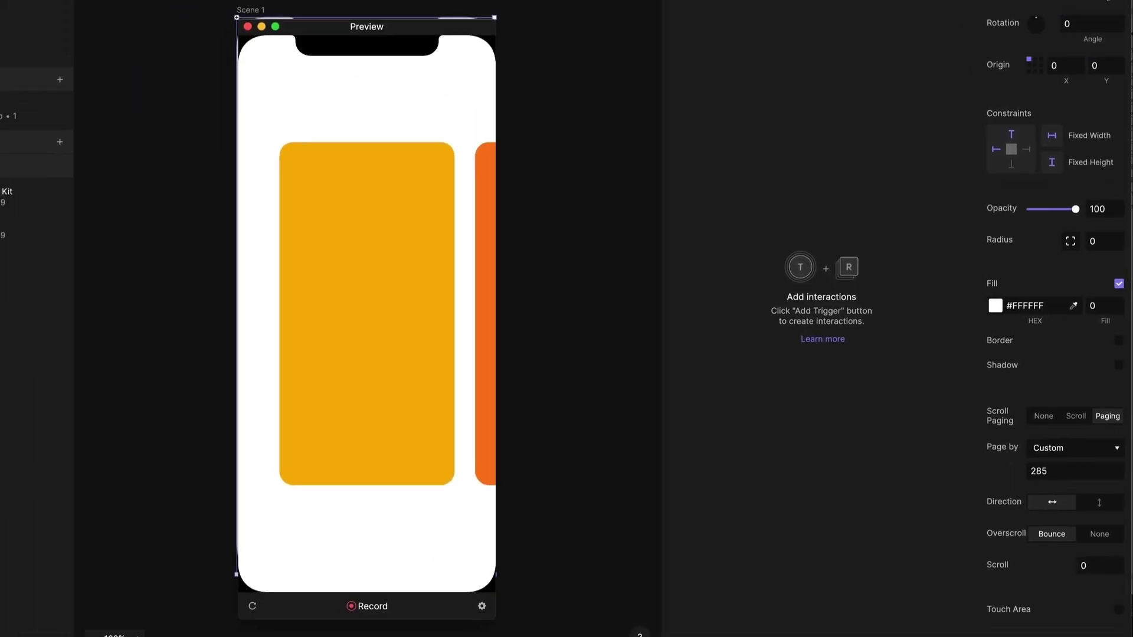
pyautogui.moveTo(472, 236); pyautogui.dragTo(362, 236)
pyautogui.moveTo(431, 243); pyautogui.dragTo(501, 289)
pyautogui.moveTo(354, 273); pyautogui.dragTo(409, 286)
pyautogui.moveTo(409, 246); pyautogui.dragTo(395, 357)
pyautogui.moveTo(316, 293); pyautogui.dragTo(384, 306)
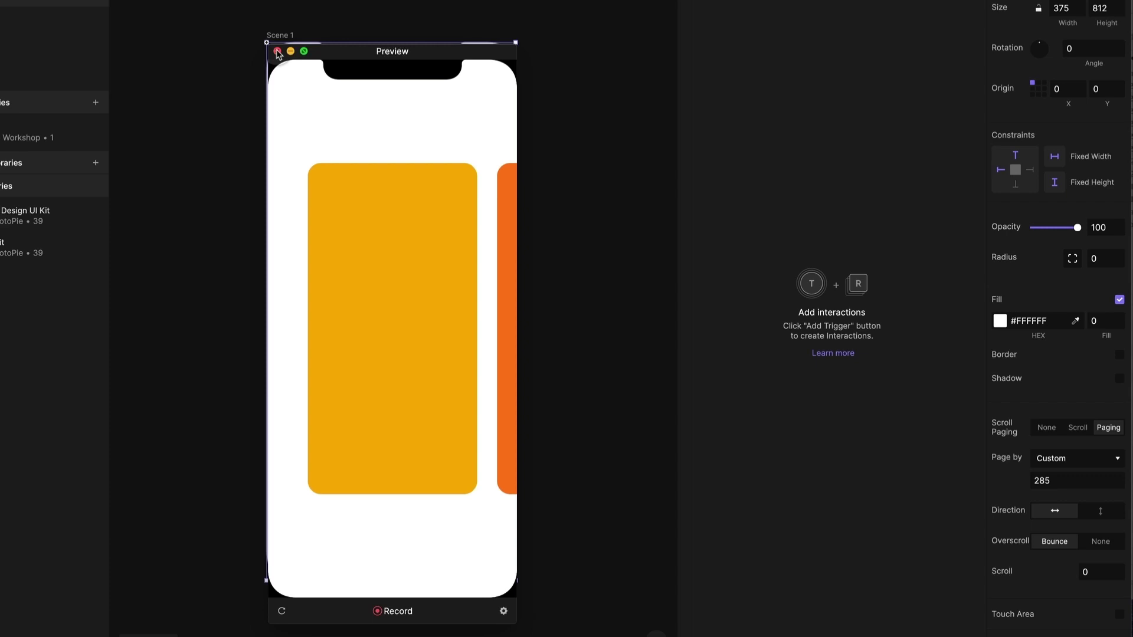
pyautogui.moveTo(412, 283); pyautogui.dragTo(398, 301)
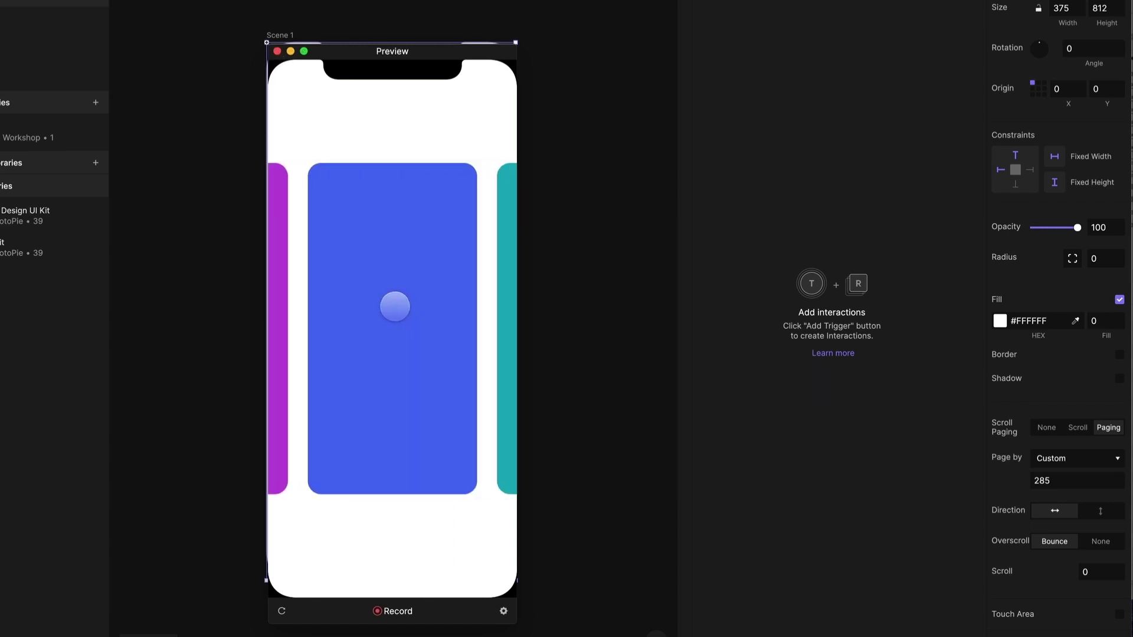
pyautogui.moveTo(398, 315); pyautogui.dragTo(458, 313)
pyautogui.click(277, 50)
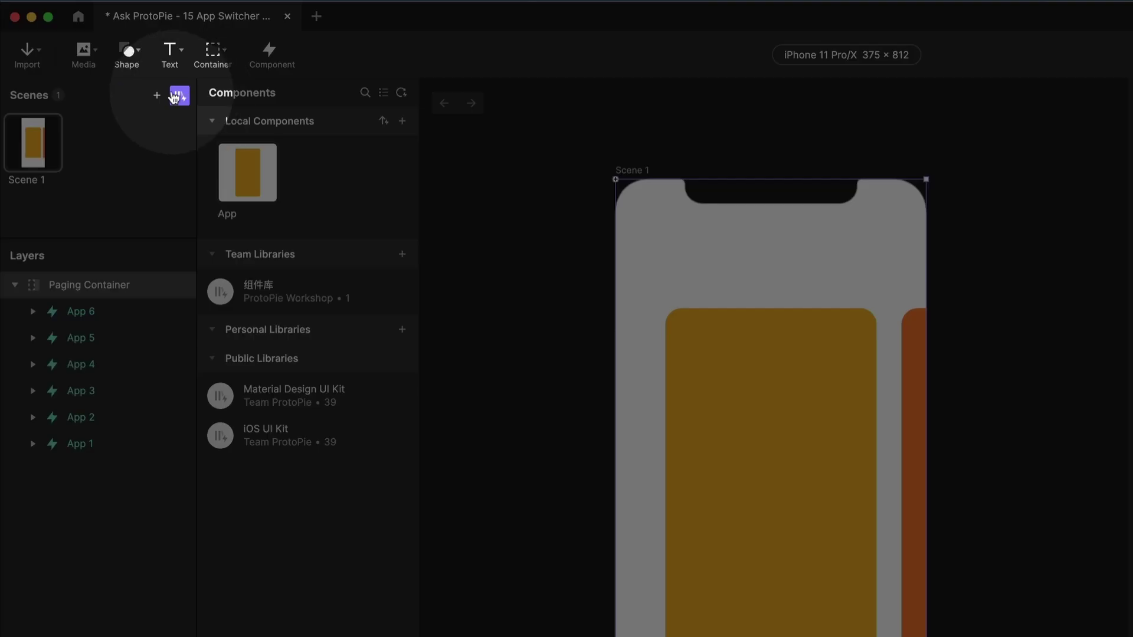
# Step: Select the App local component in the Components panel and open its editing view
pyautogui.click(179, 96)
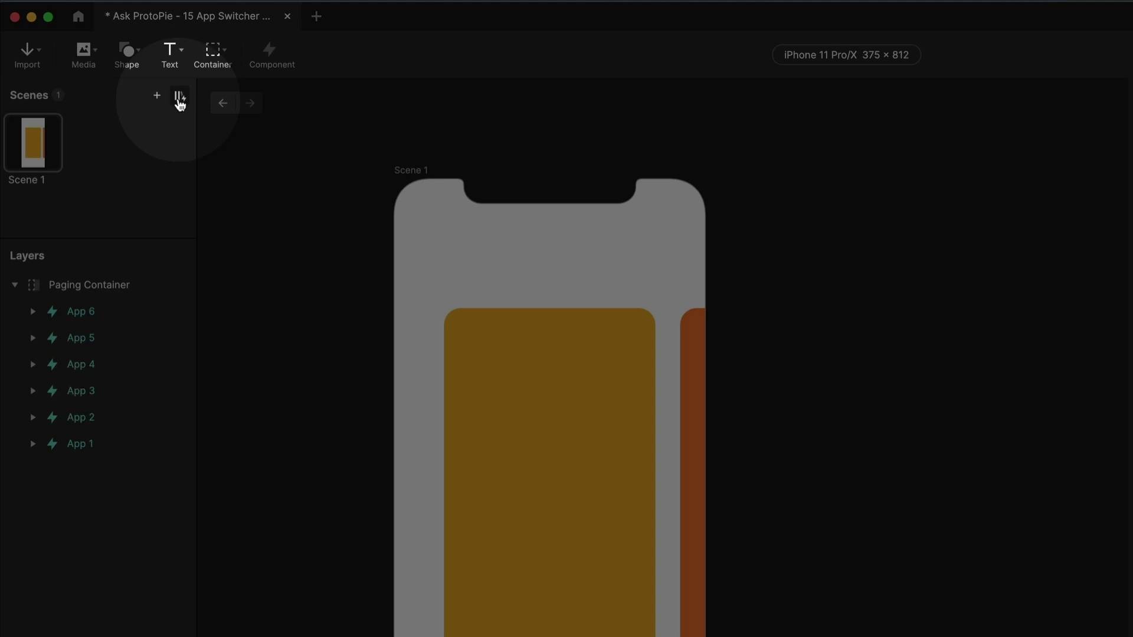
pyautogui.click(180, 96)
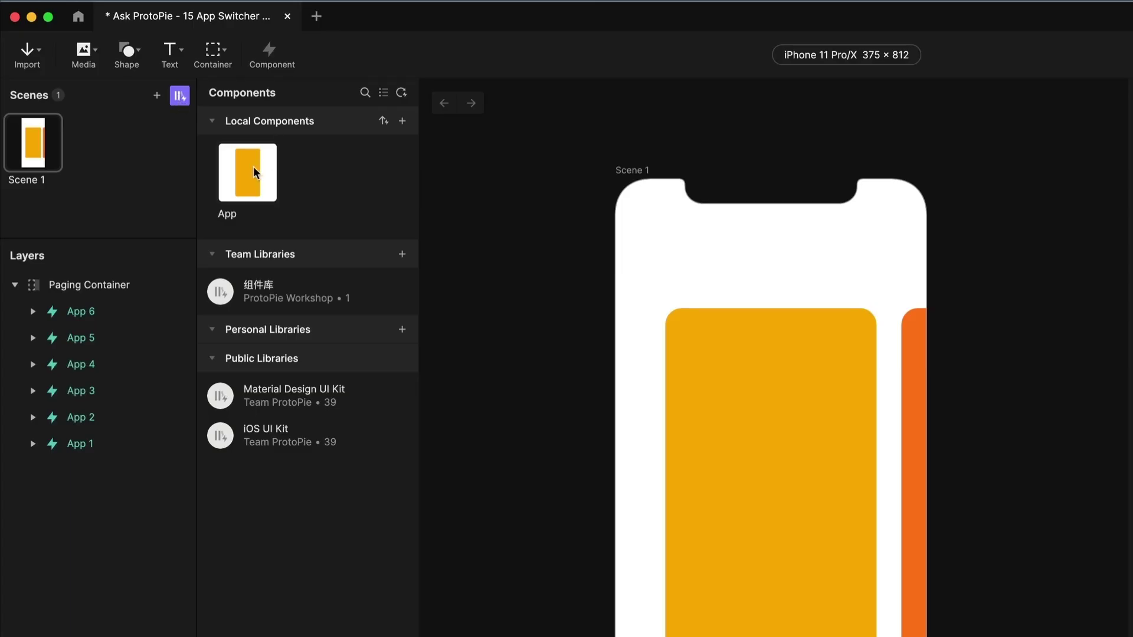
pyautogui.click(243, 176)
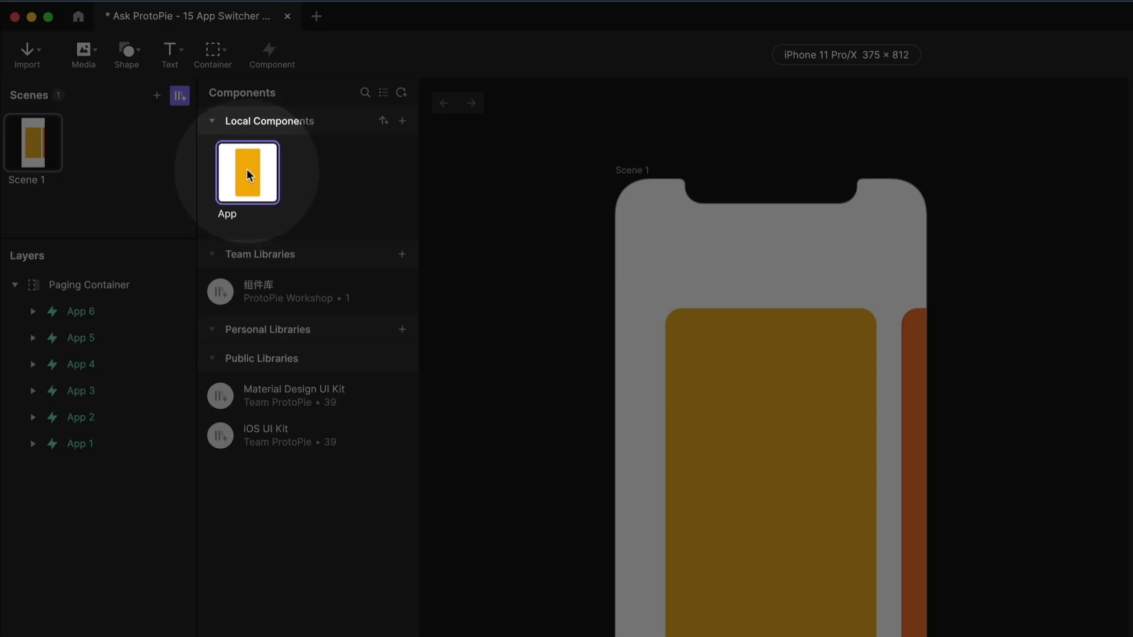
pyautogui.doubleClick(247, 171)
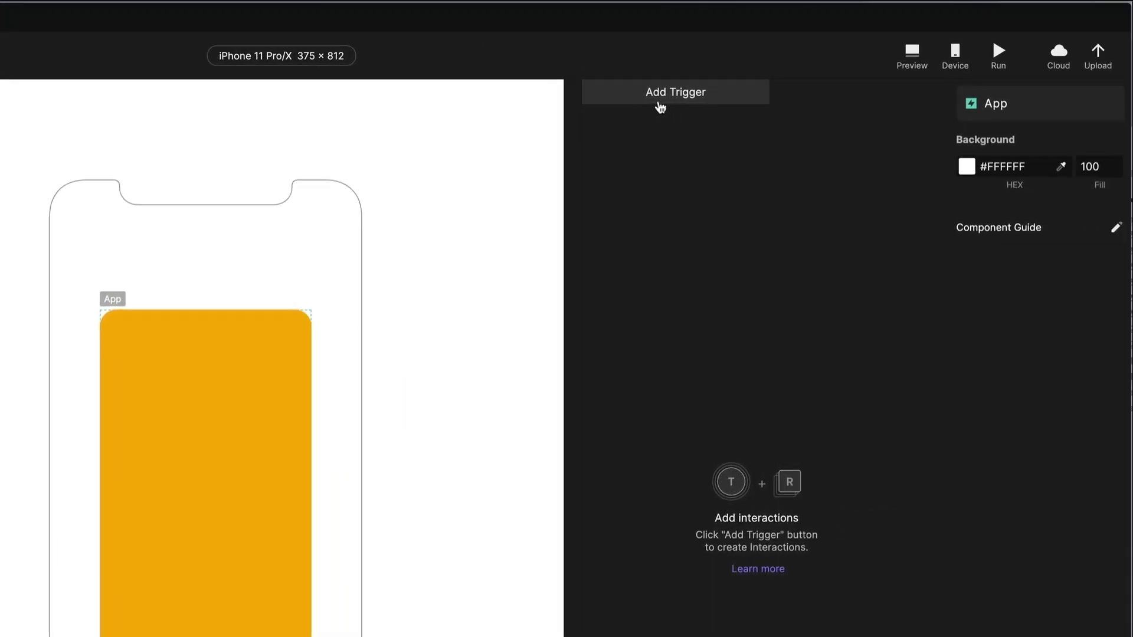
# Step: Add a Pull trigger on the App layer with direction up and distance 100
pyautogui.click(753, 92)
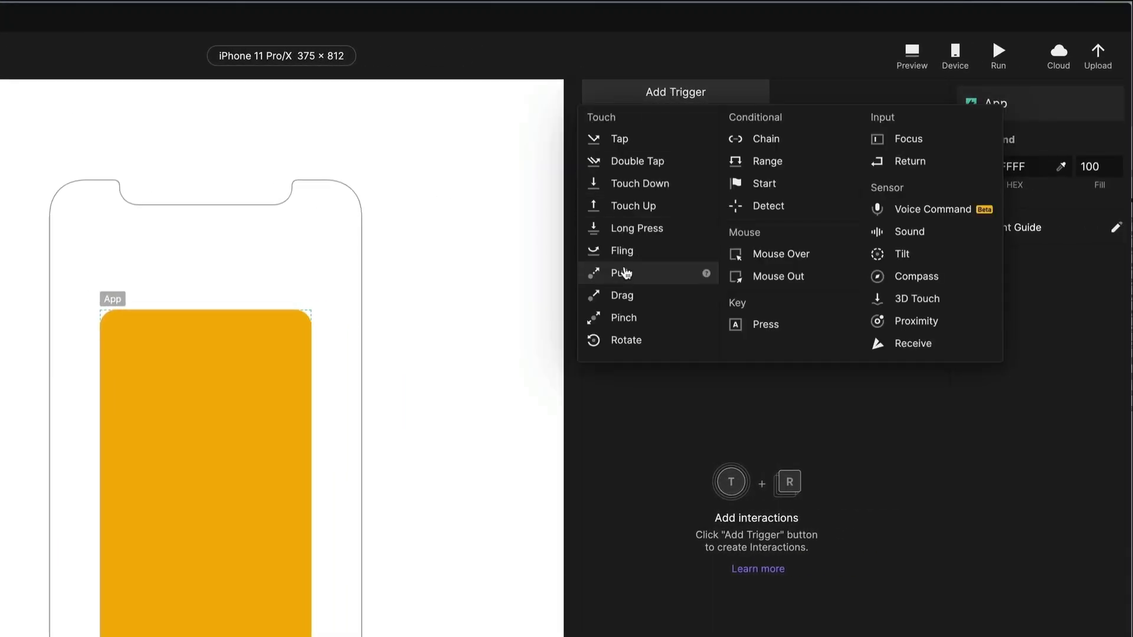
pyautogui.click(631, 275)
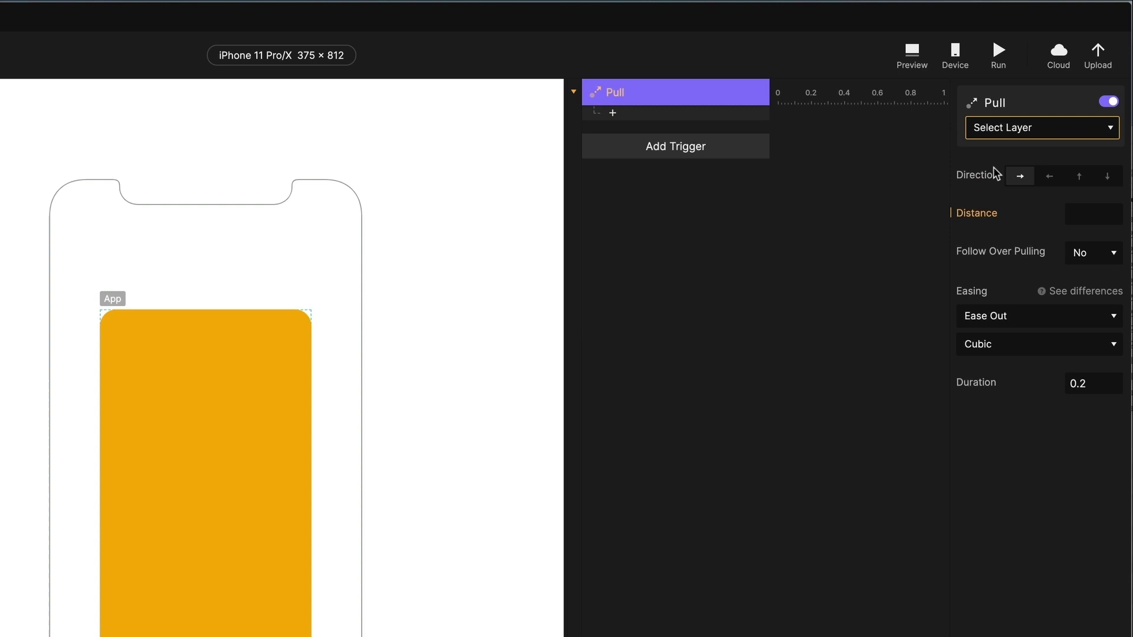
pyautogui.click(1007, 133)
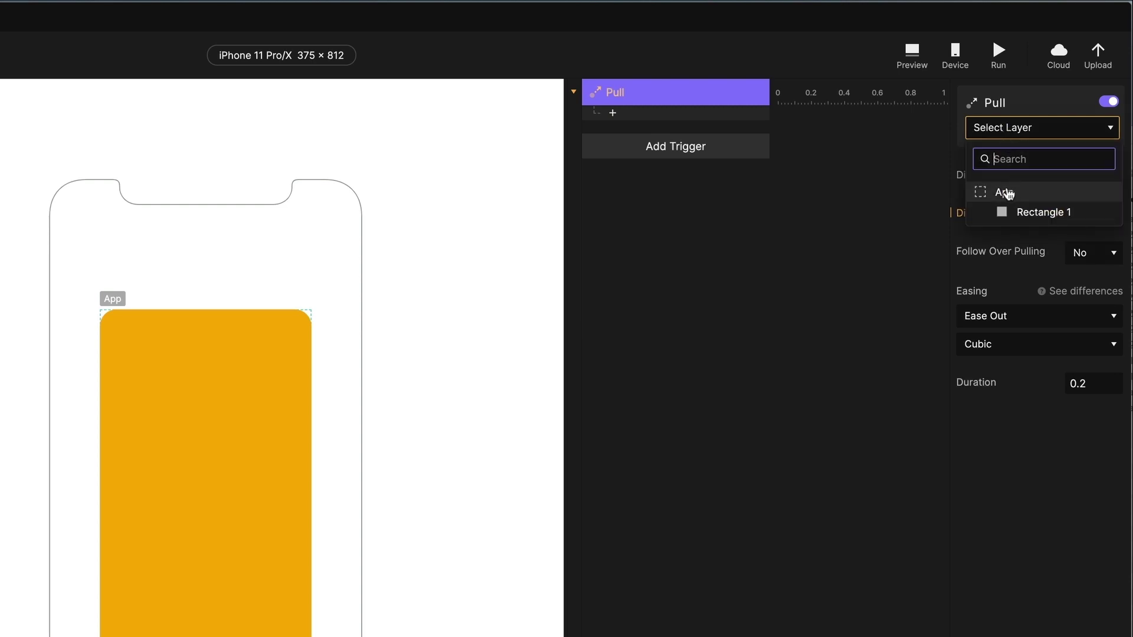
pyautogui.click(1016, 194)
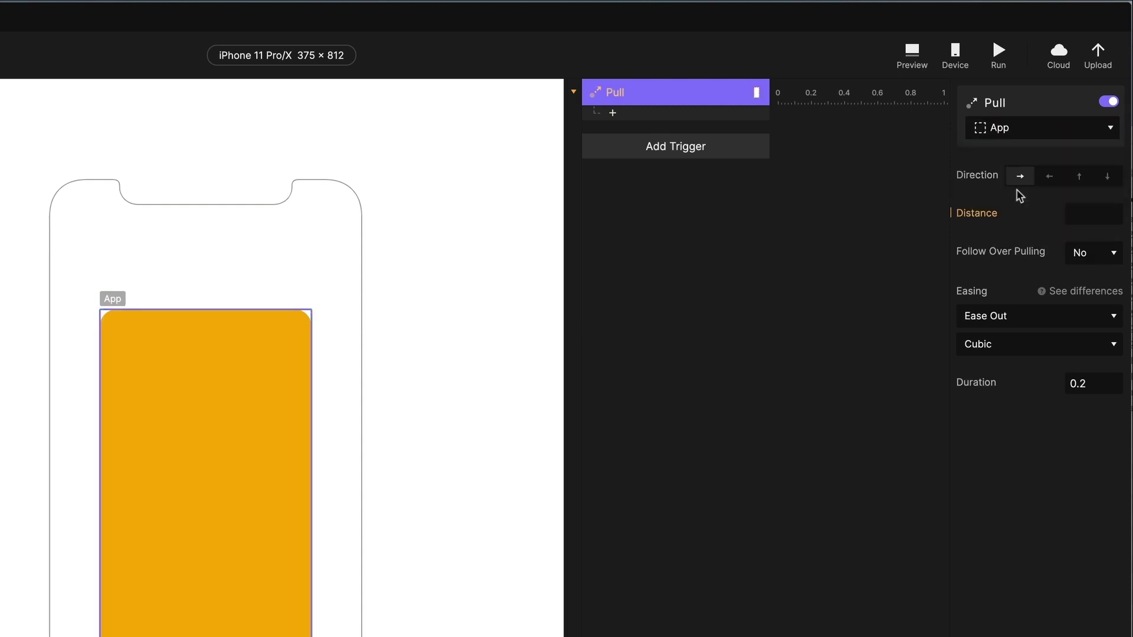
pyautogui.click(1080, 180)
pyautogui.click(1090, 215)
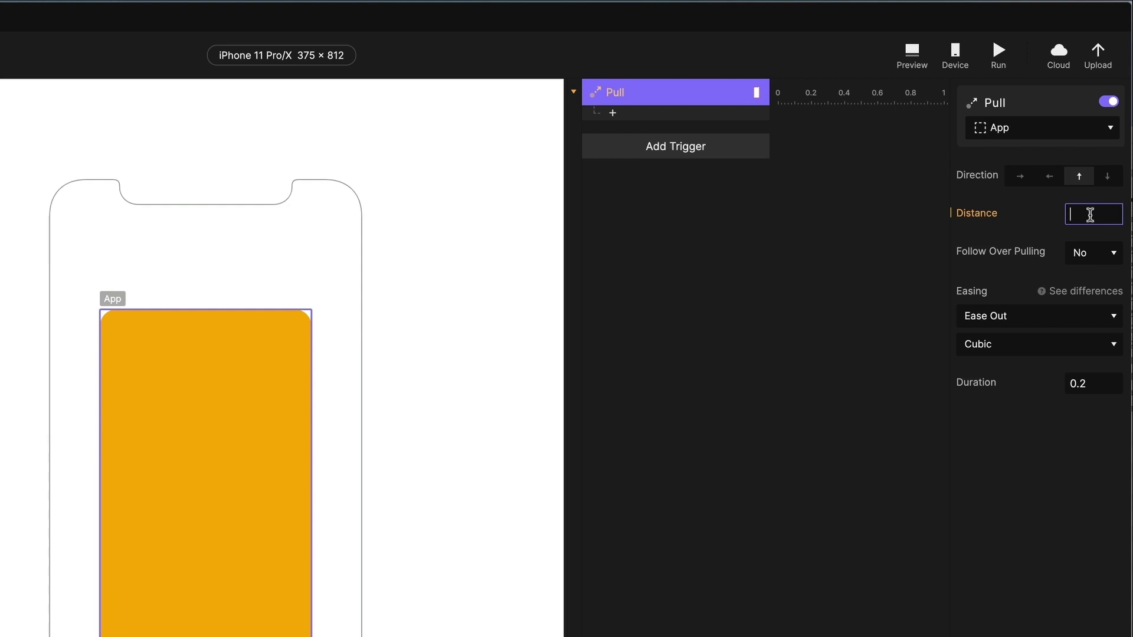
pyautogui.write('100')
pyautogui.press('Return')
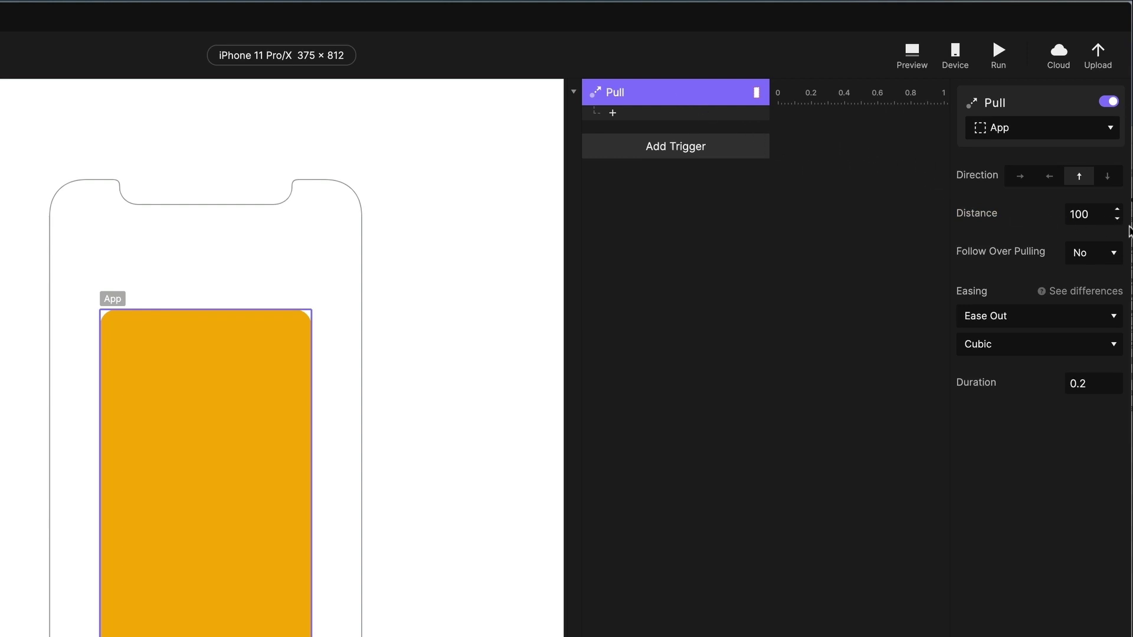
# Step: Add a Move response to the pull that sends the card to Y -700
pyautogui.click(644, 117)
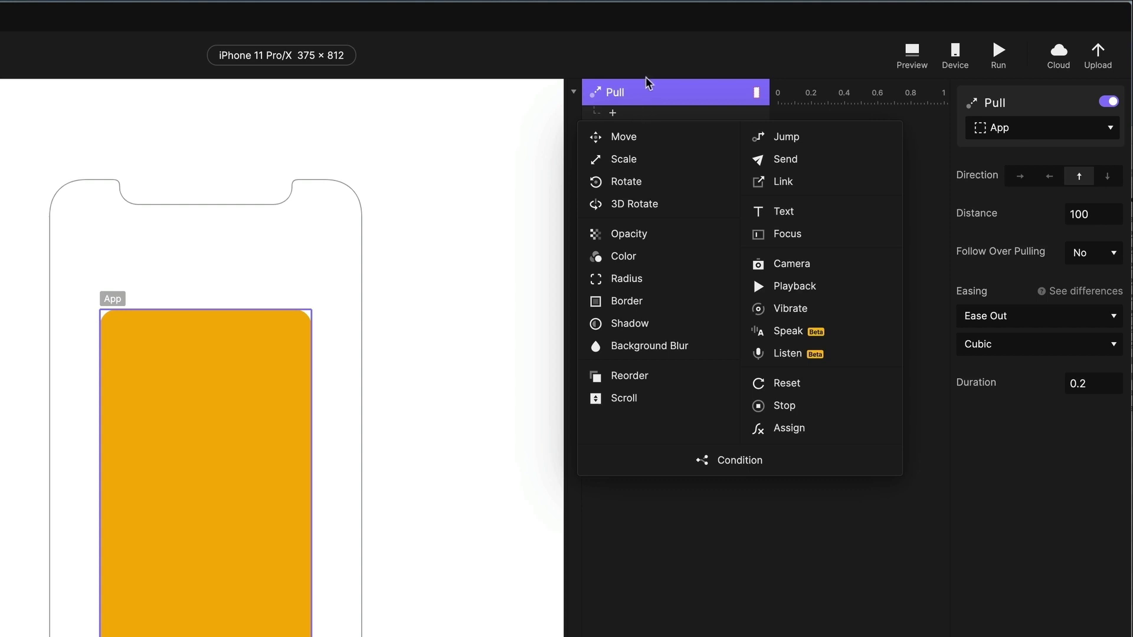
pyautogui.click(628, 140)
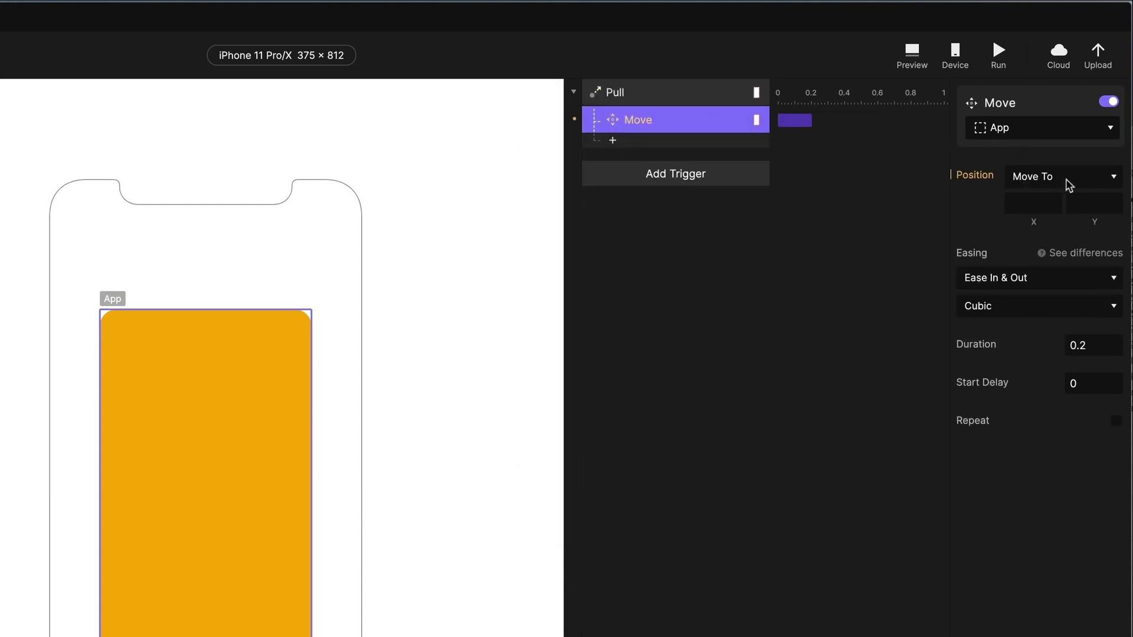
pyautogui.click(1091, 203)
pyautogui.write('-700')
pyautogui.press('Return')
pyautogui.moveTo(749, 106)
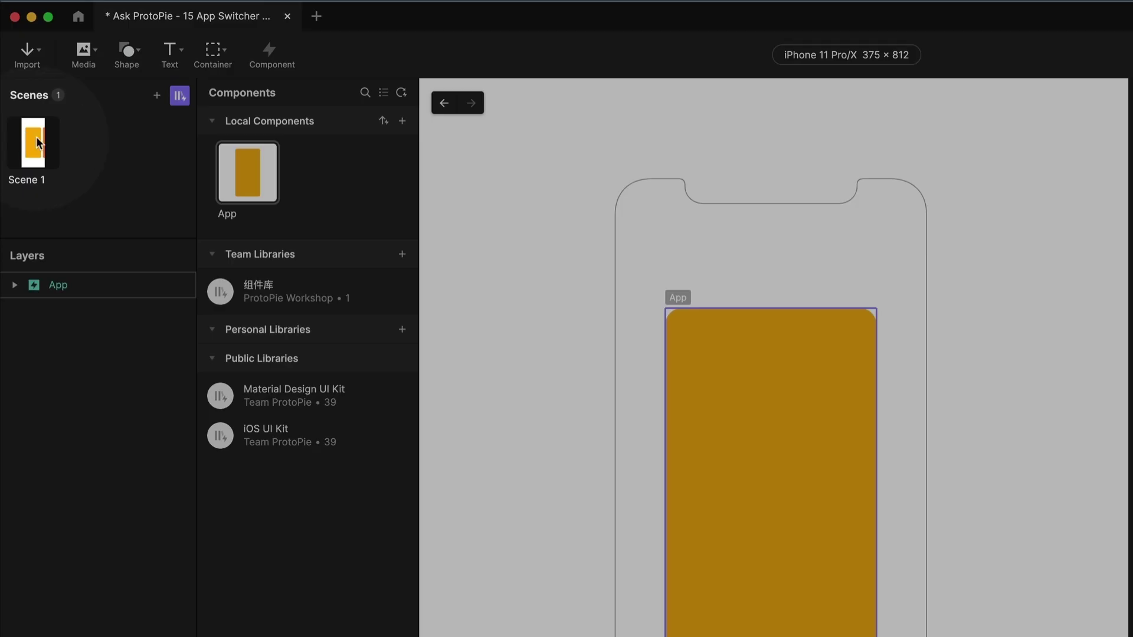
# Step: Preview Scene 1, swipe the yellow, orange and red cards upward, then close the preview
pyautogui.click(37, 137)
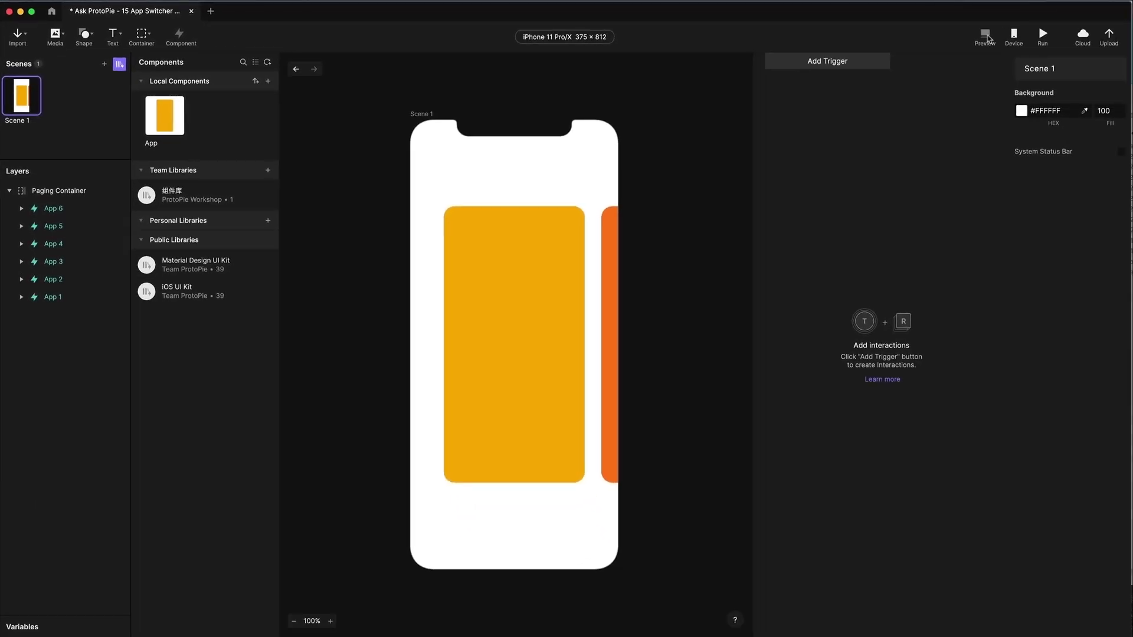
pyautogui.press('super+p')
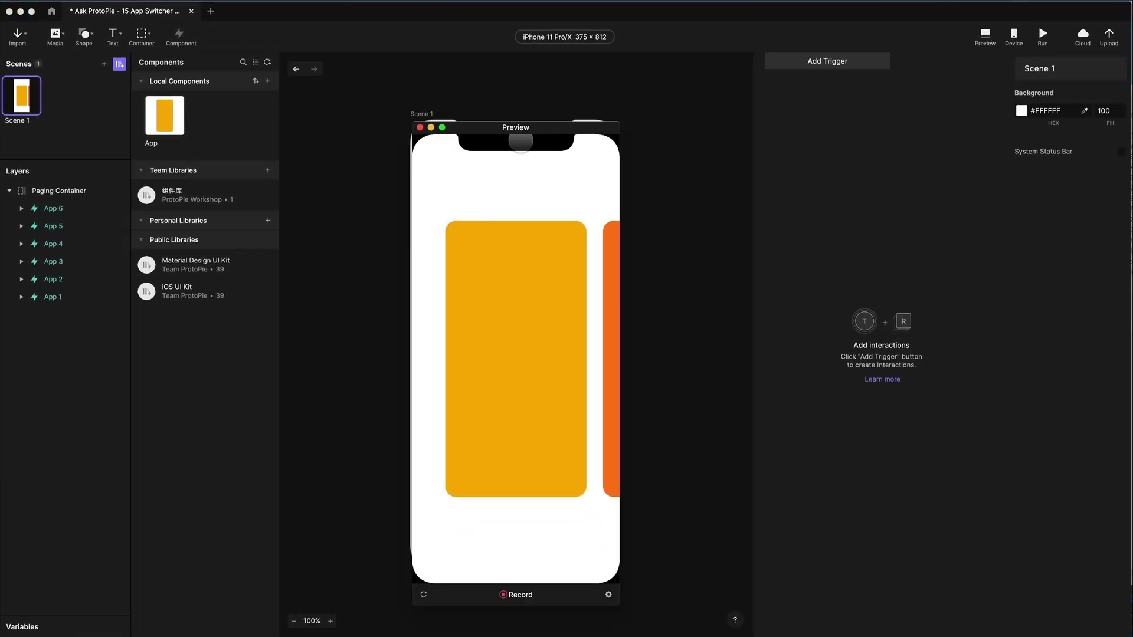
pyautogui.moveTo(535, 124); pyautogui.dragTo(499, 91)
pyautogui.moveTo(479, 350); pyautogui.dragTo(476, 313)
pyautogui.moveTo(420, 345); pyautogui.dragTo(455, 319)
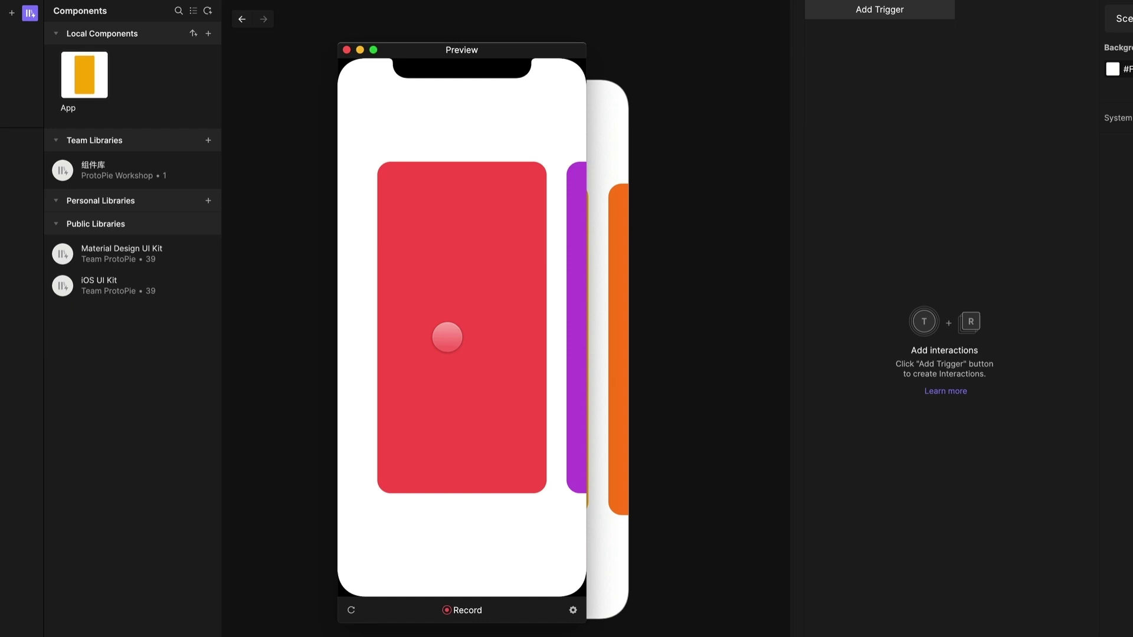
pyautogui.moveTo(451, 331); pyautogui.dragTo(468, 259)
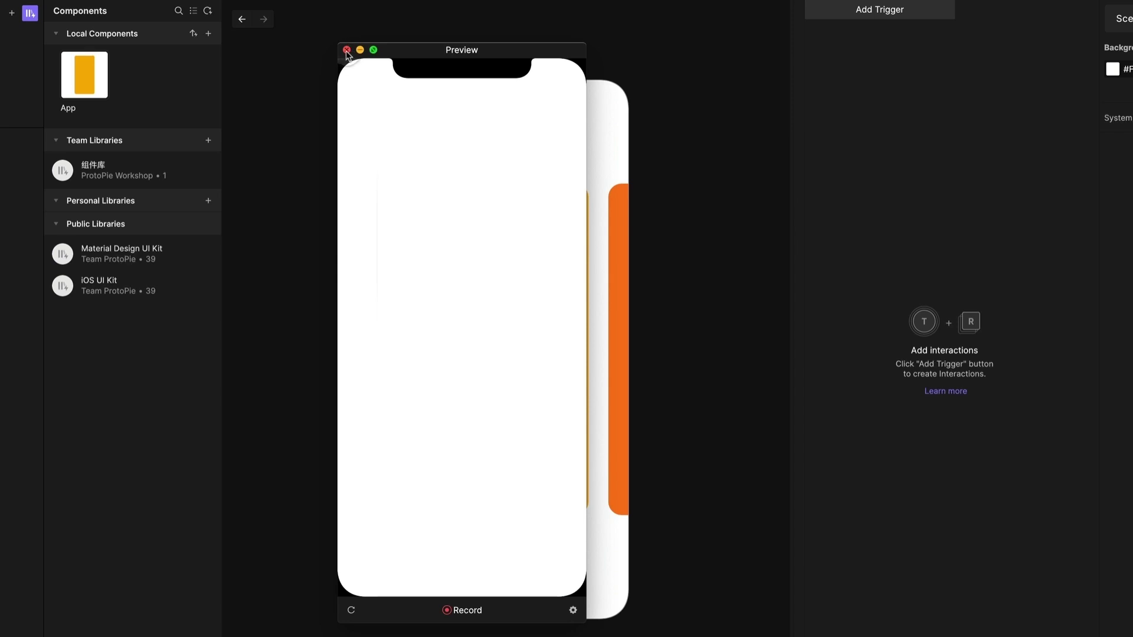
pyautogui.click(347, 51)
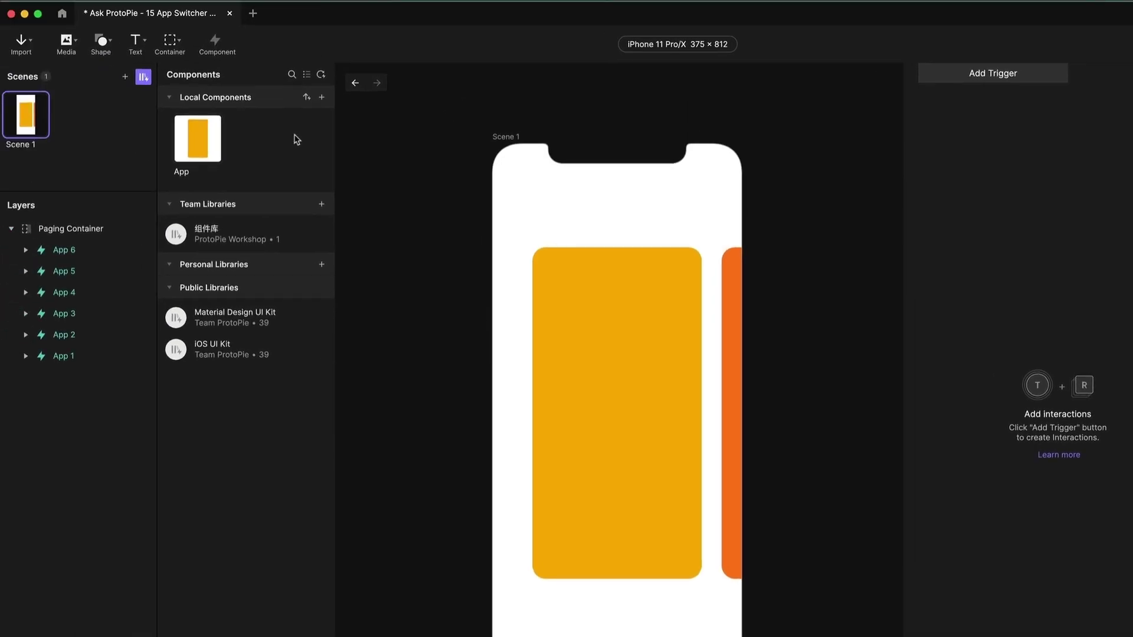
pyautogui.click(270, 145)
# Step: Open the App component from the App 3 card and expand its Variables list
pyautogui.click(76, 315)
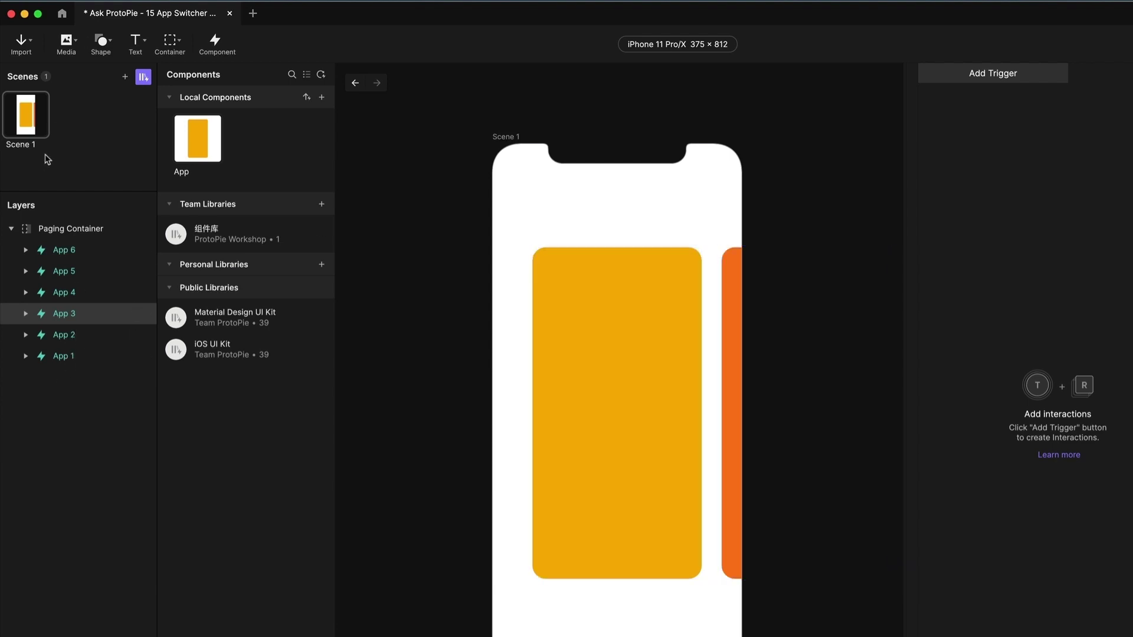
pyautogui.doubleClick(209, 144)
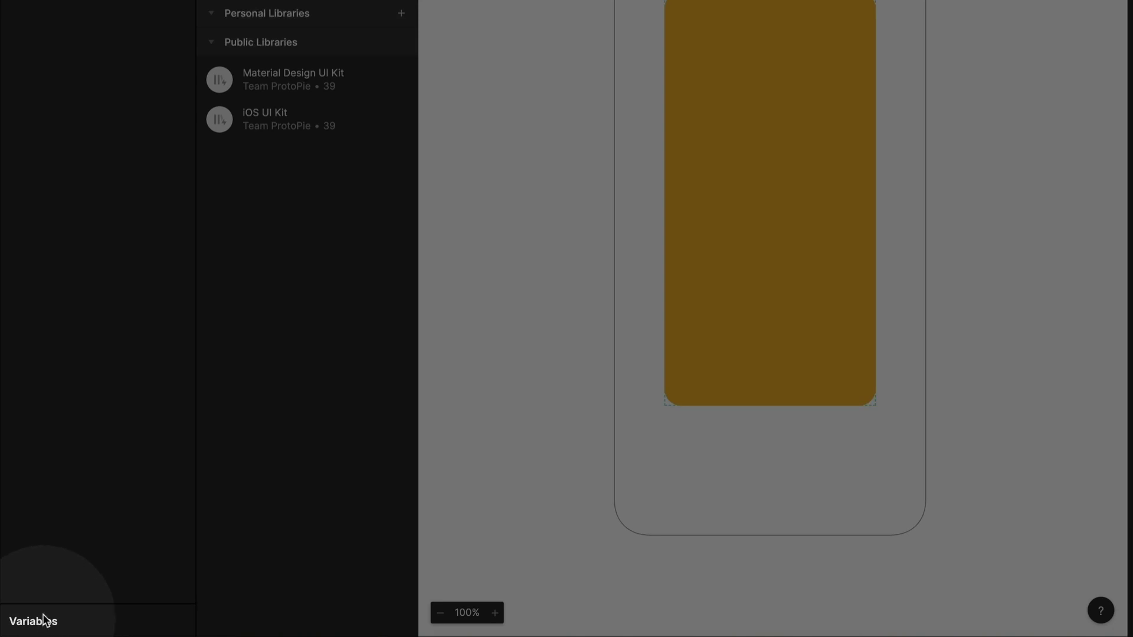
pyautogui.click(42, 623)
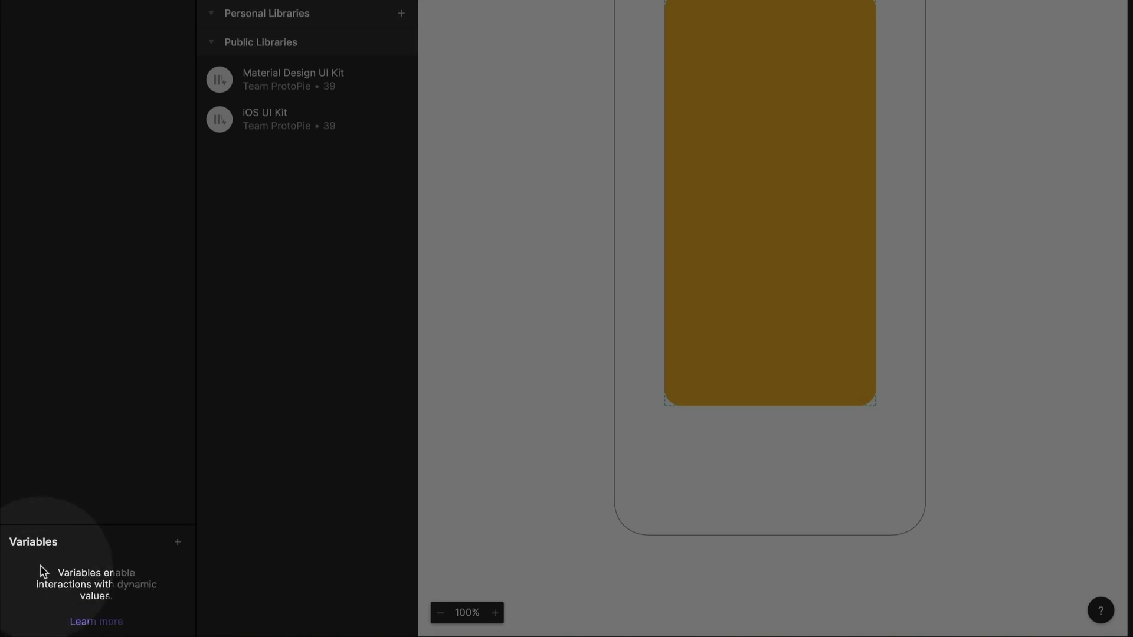
# Step: Add a variable named appNumber, make it overridable, and exit to Scene 1
pyautogui.click(178, 544)
pyautogui.doubleClick(91, 570)
pyautogui.write('app')
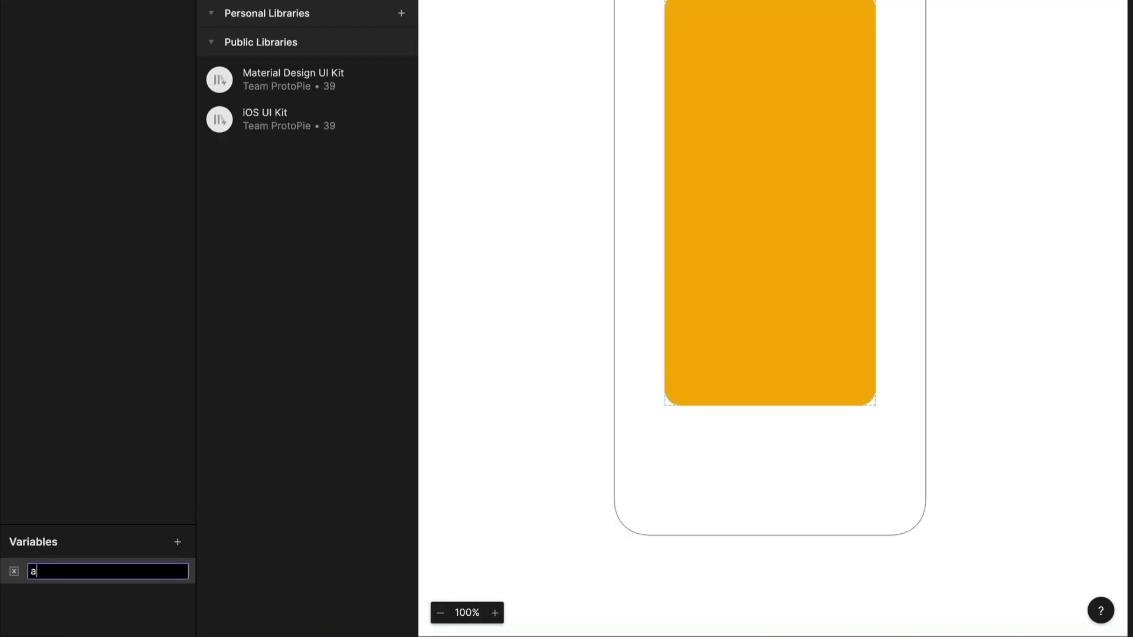
pyautogui.write('Number')
pyautogui.press('Return')
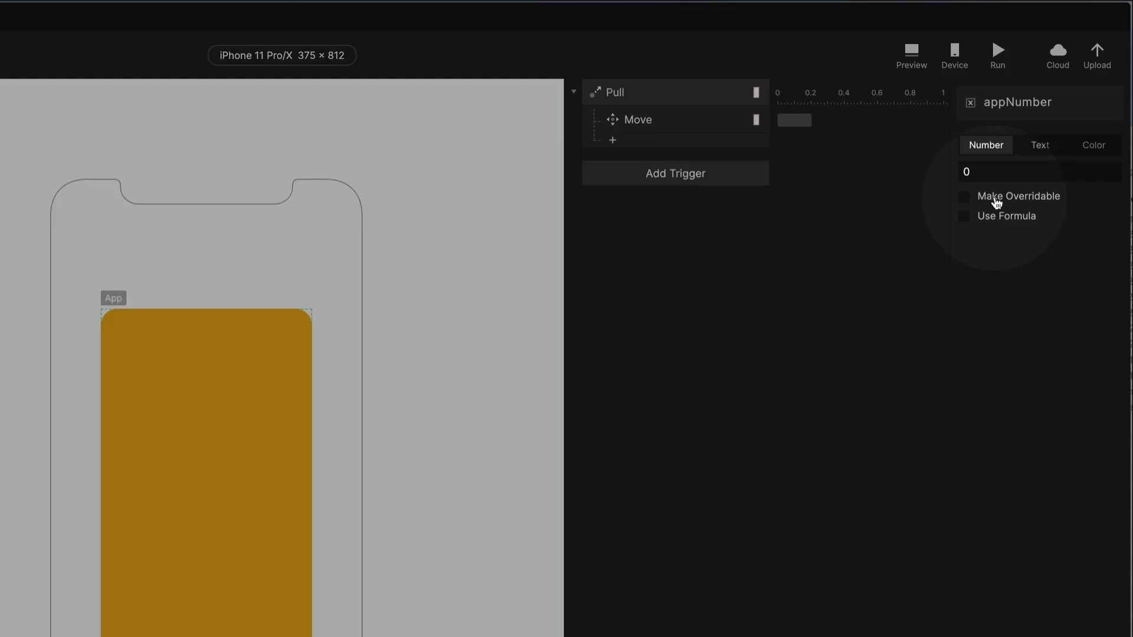
pyautogui.click(997, 203)
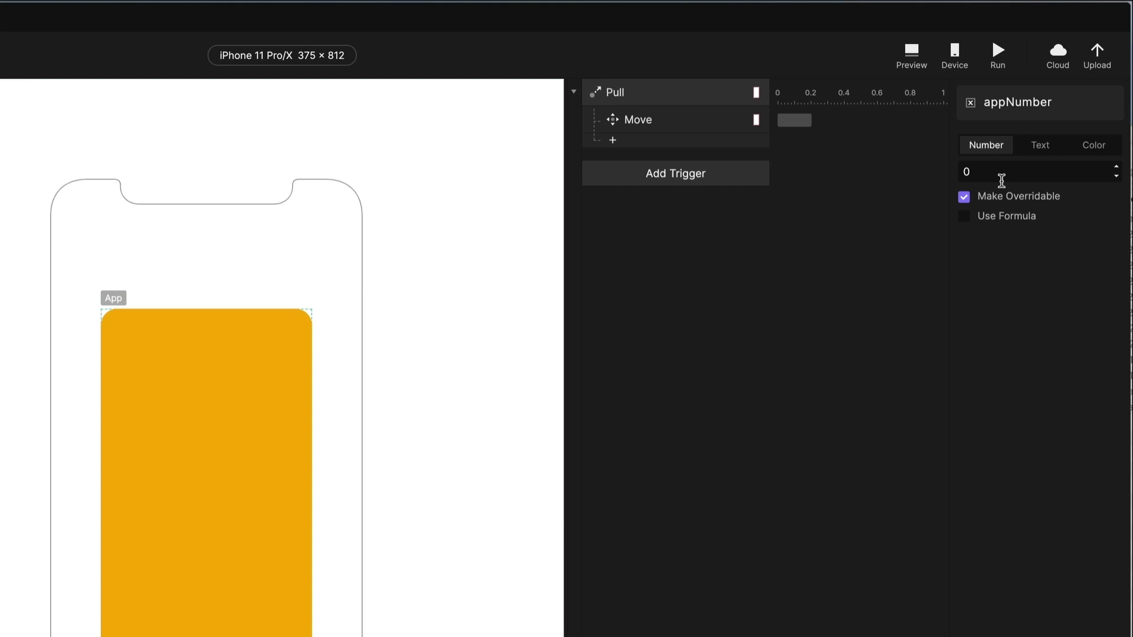
pyautogui.press('Escape')
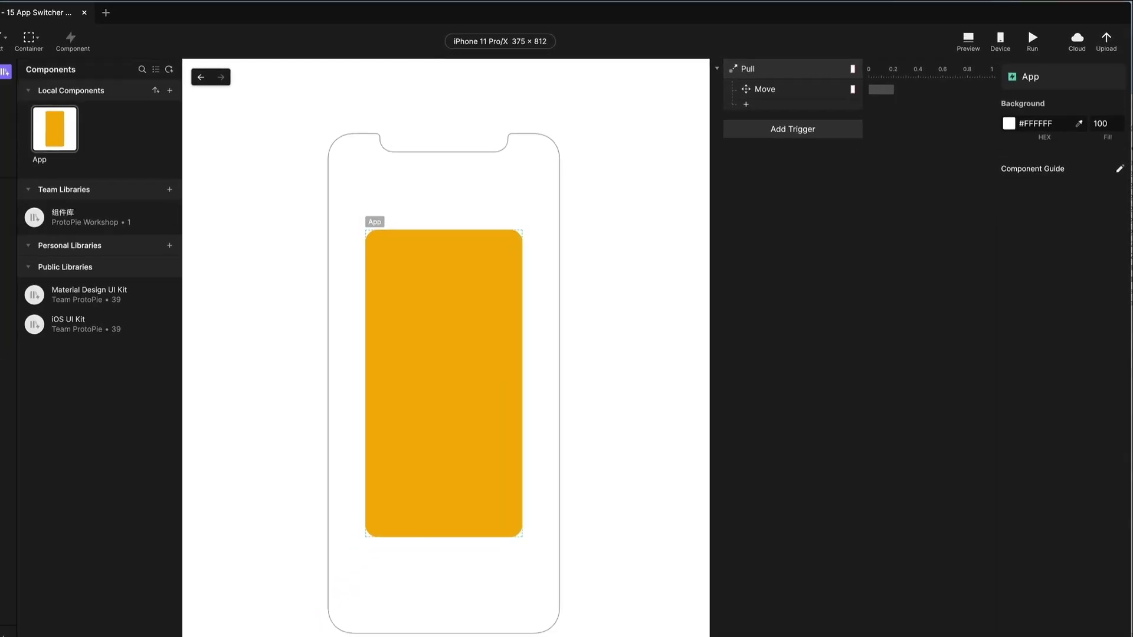
pyautogui.press('Escape')
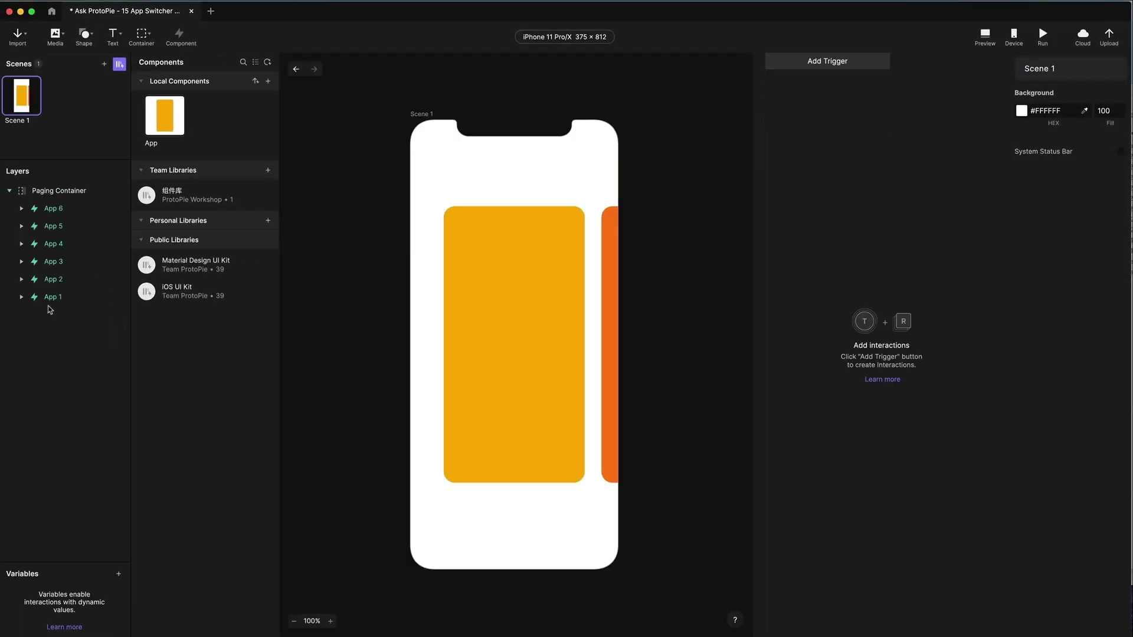
# Step: Go through App 1 to App 6, entering each one's own number as its appNumber override
pyautogui.click(55, 296)
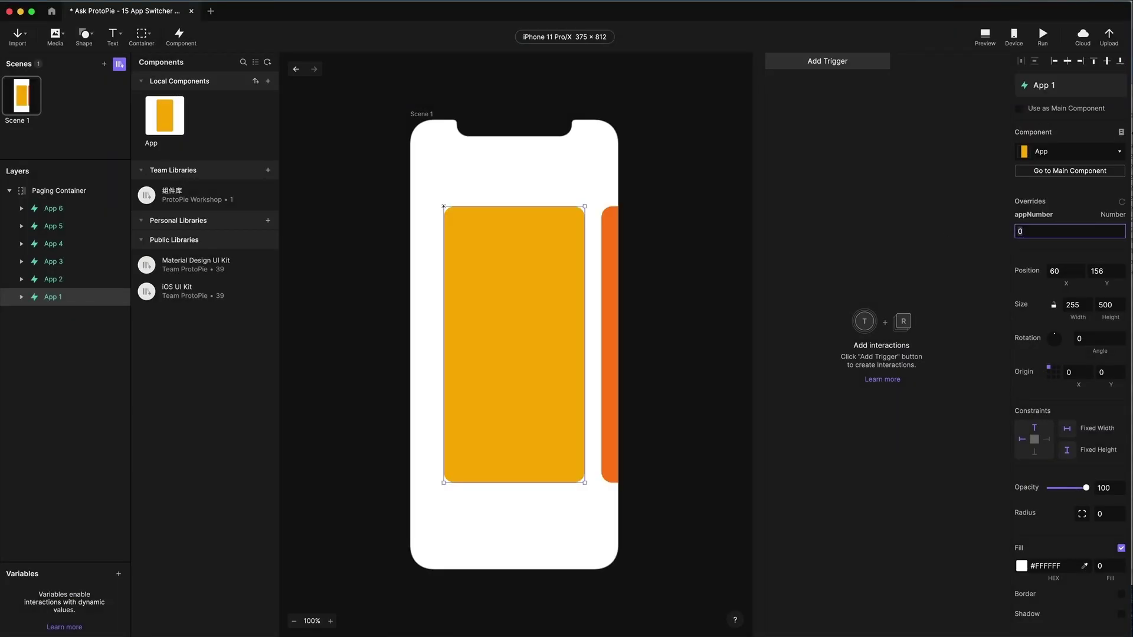
pyautogui.click(77, 278)
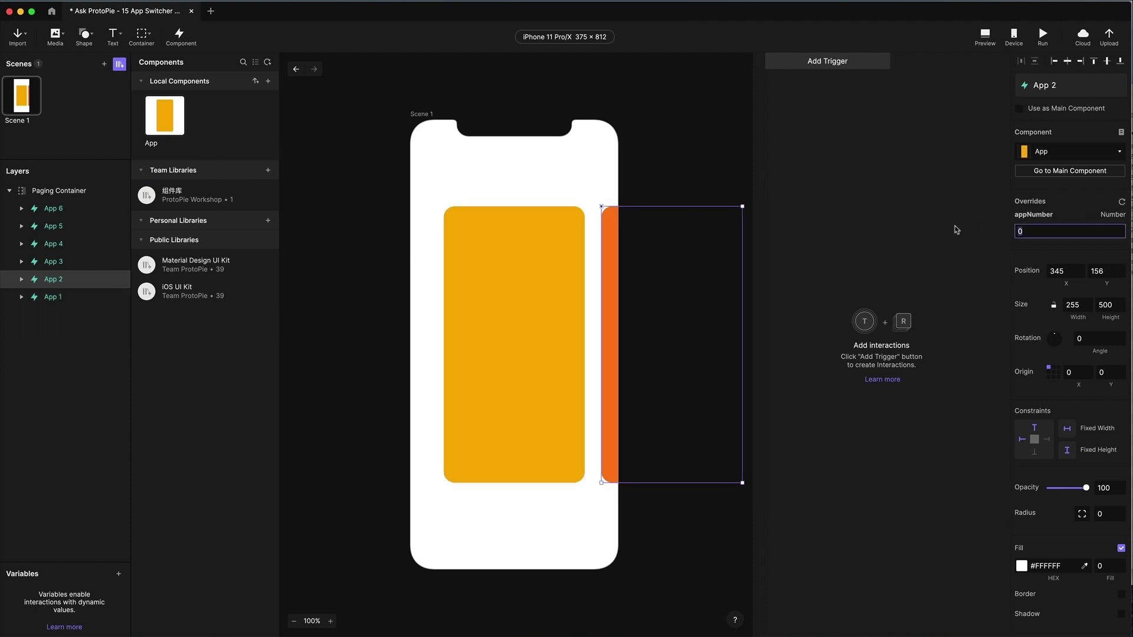
pyautogui.click(58, 261)
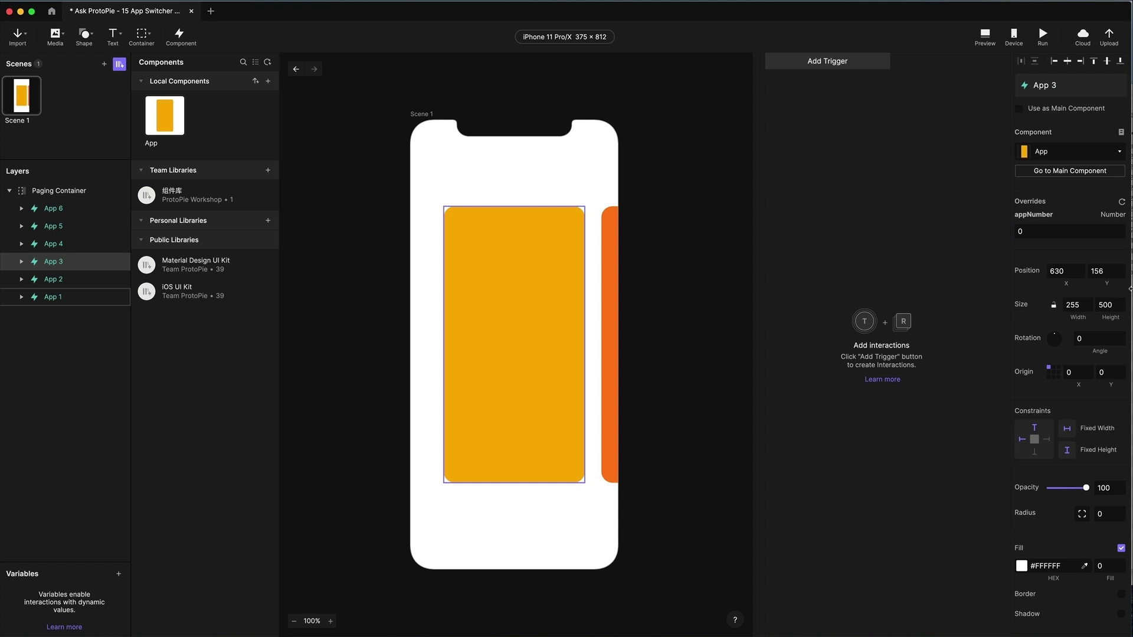
pyautogui.click(1048, 232)
pyautogui.write('3')
pyautogui.click(59, 244)
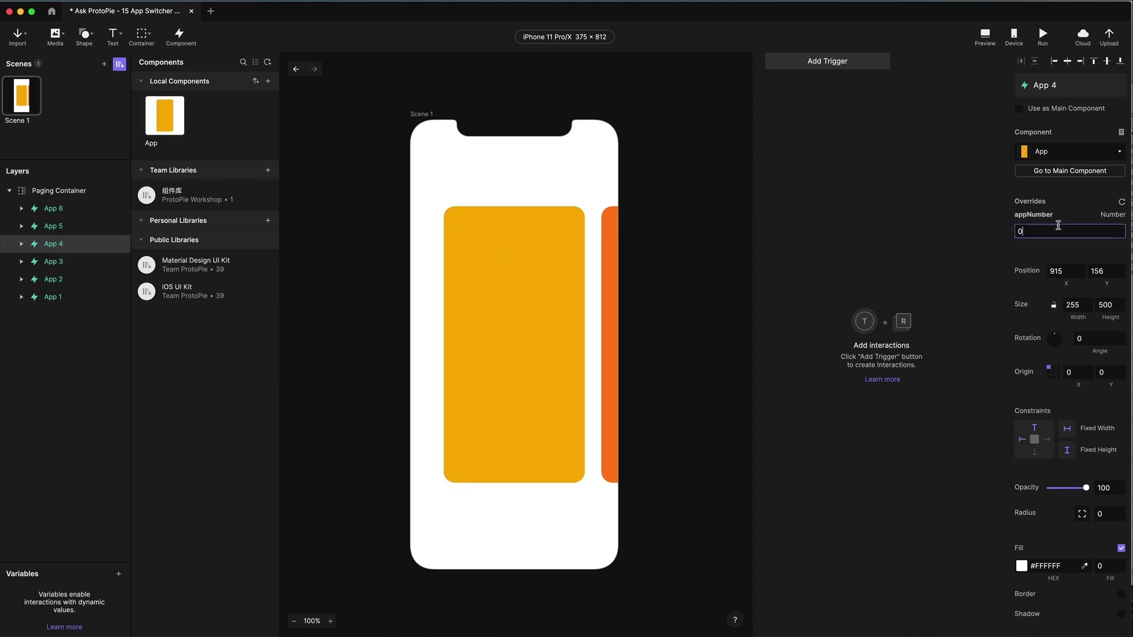
pyautogui.click(87, 228)
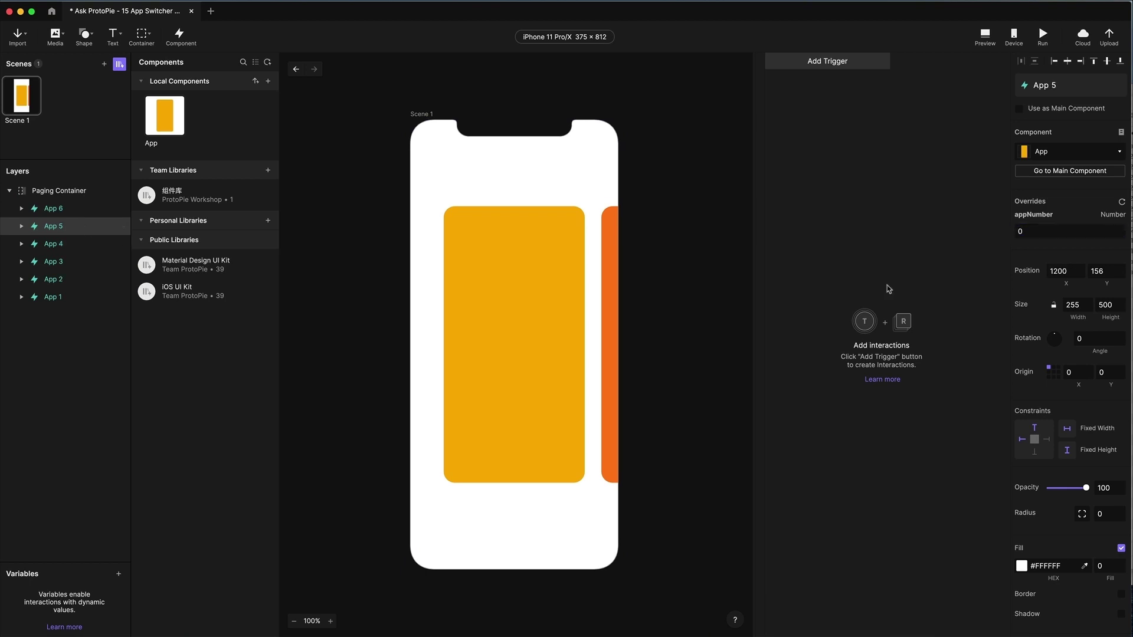
pyautogui.click(1017, 232)
pyautogui.click(66, 208)
pyautogui.click(1026, 231)
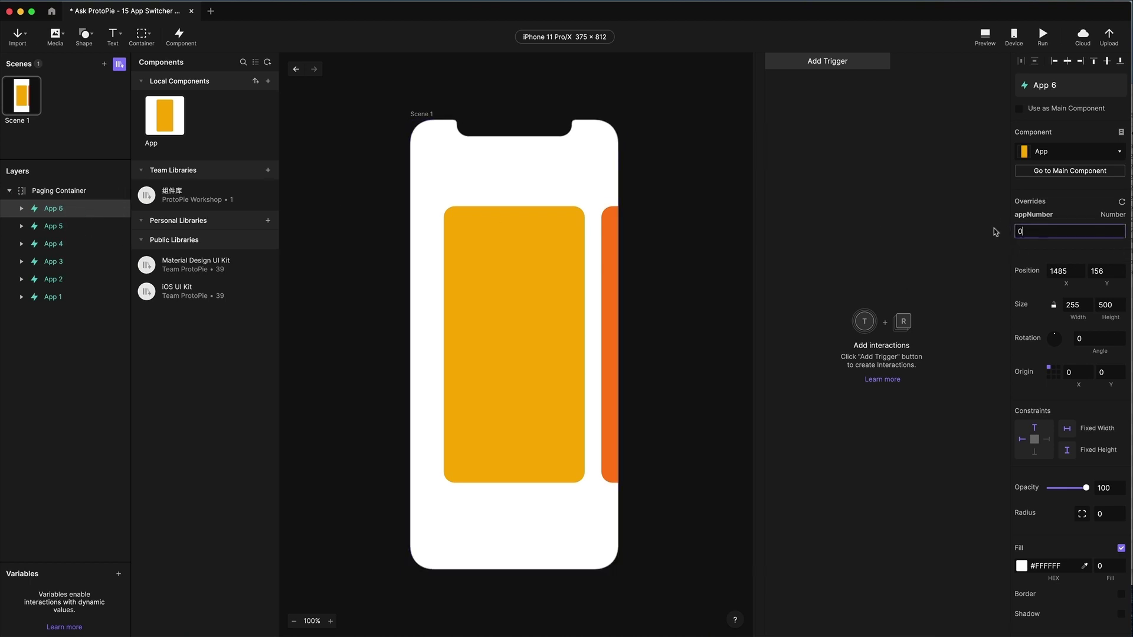
pyautogui.click(82, 365)
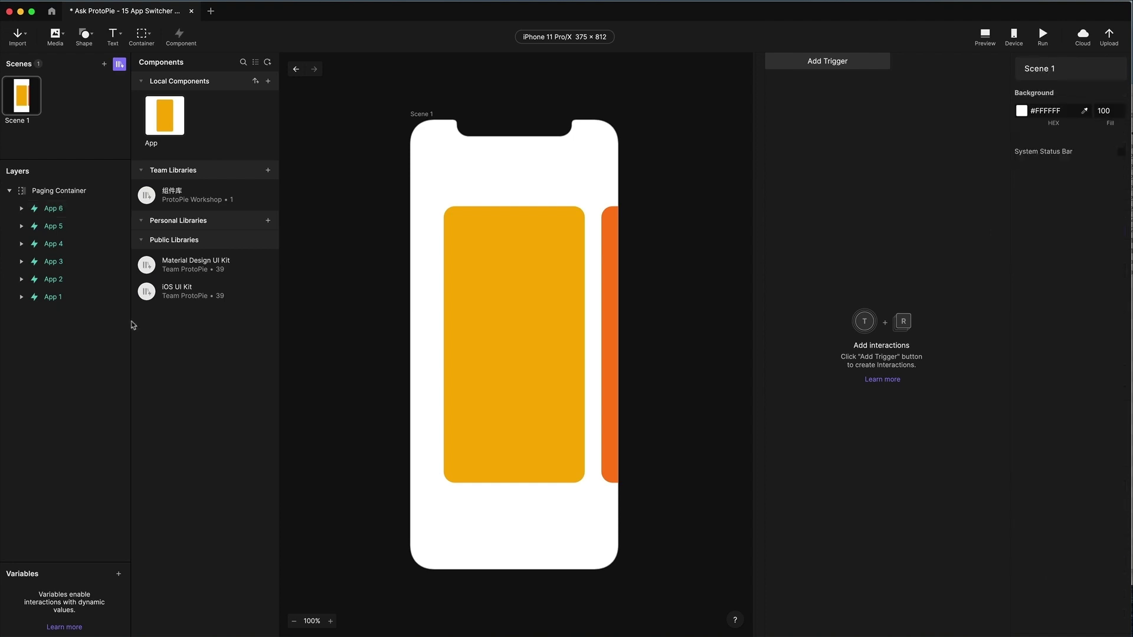
# Step: Re-enter the App component and add a Range trigger, deleting an accidental Detect trigger
pyautogui.doubleClick(165, 113)
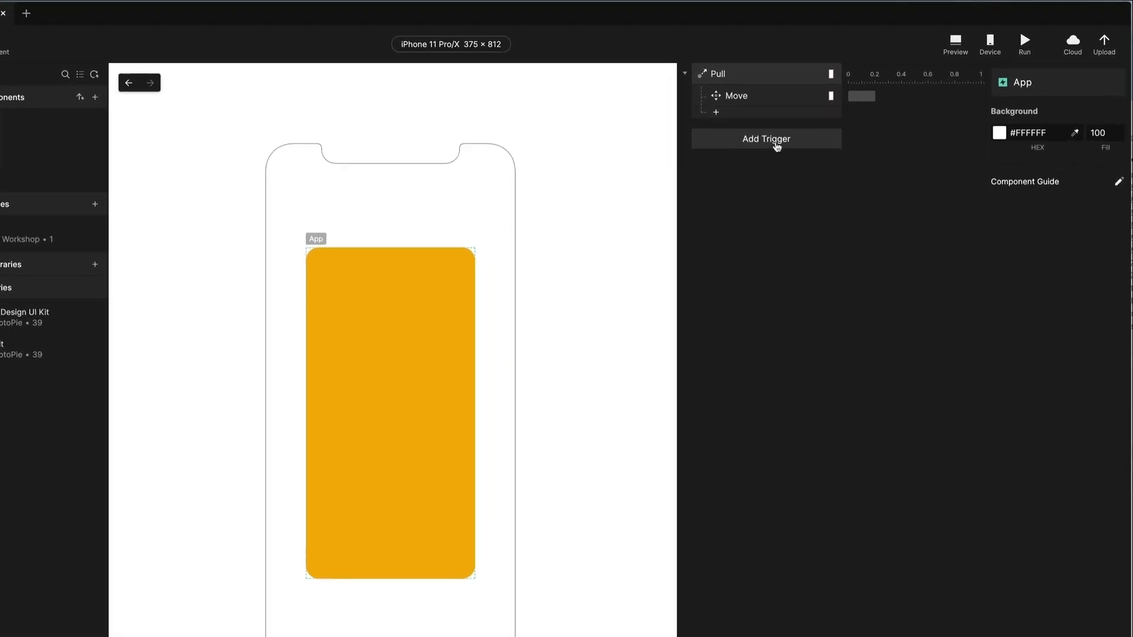
pyautogui.click(777, 146)
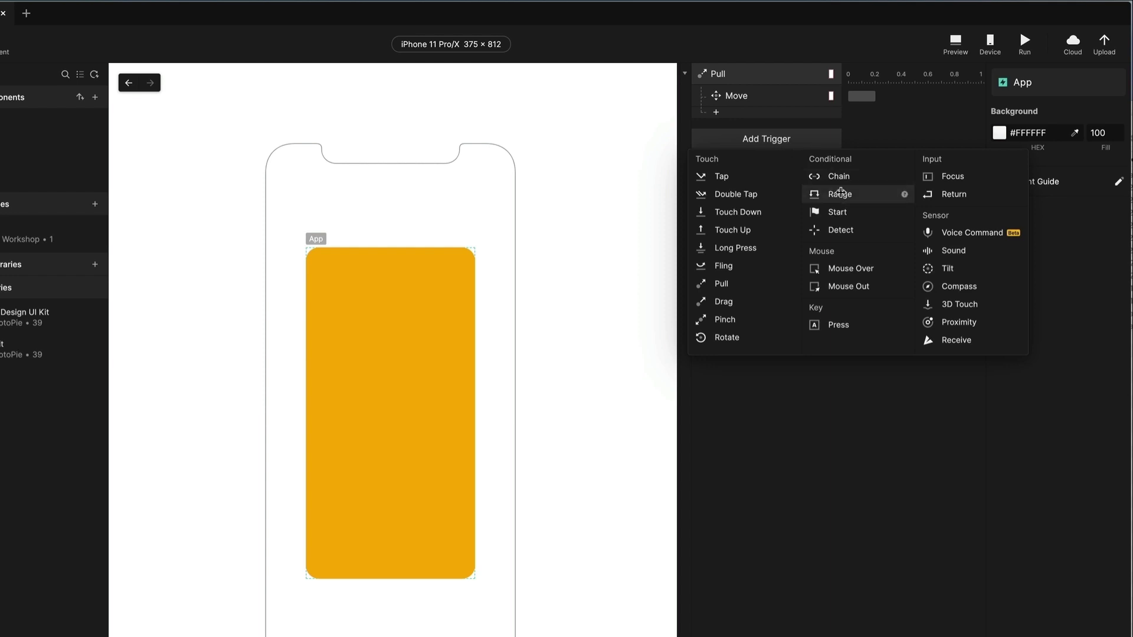
pyautogui.click(837, 194)
pyautogui.click(766, 189)
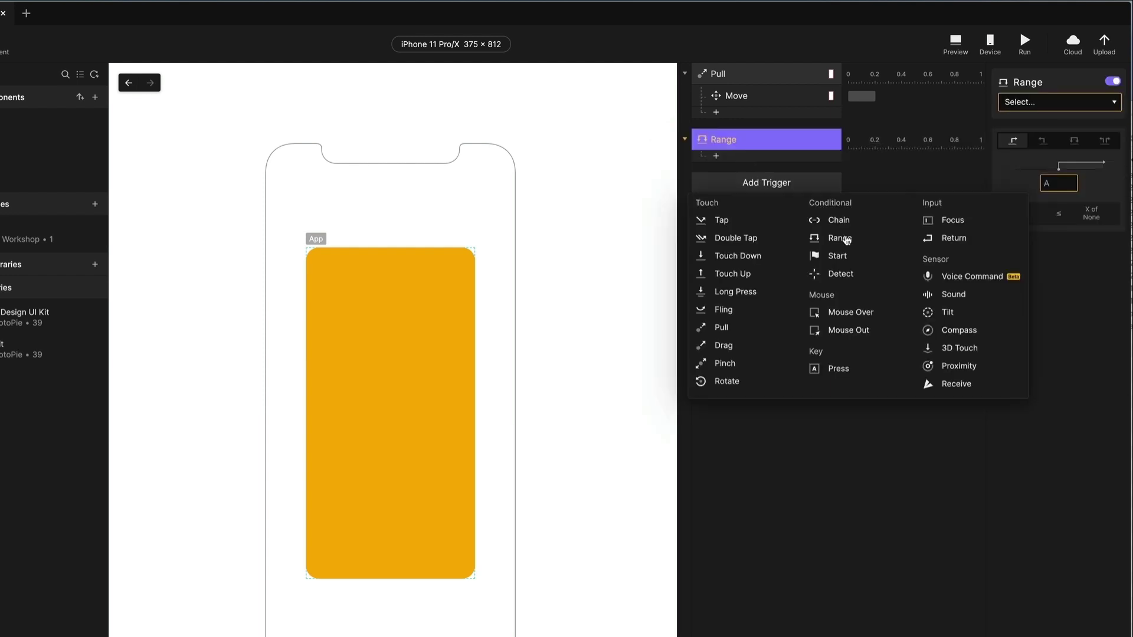
pyautogui.click(838, 275)
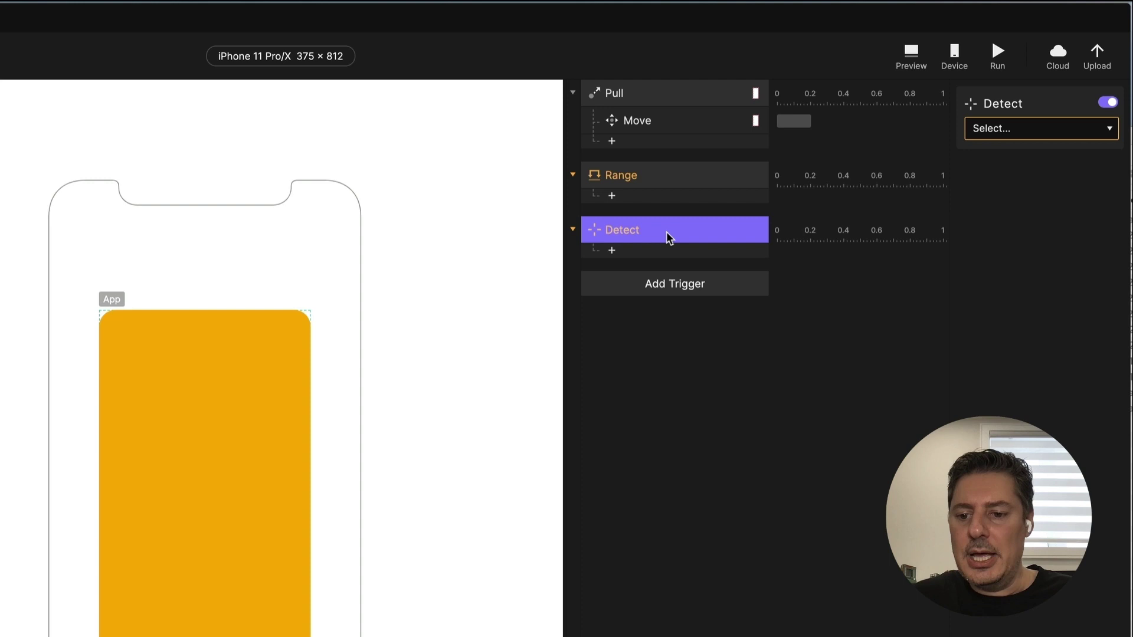
pyautogui.press('Delete')
pyautogui.click(670, 174)
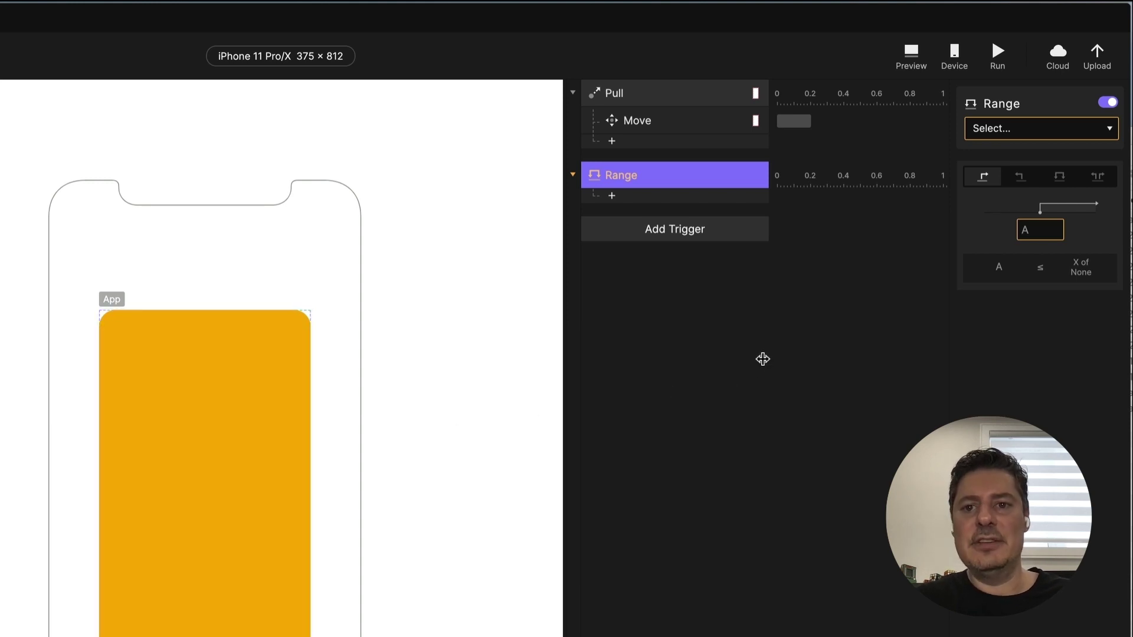
# Step: Set the Range to watch the App layer's Y, firing at -500 or less
pyautogui.click(1053, 130)
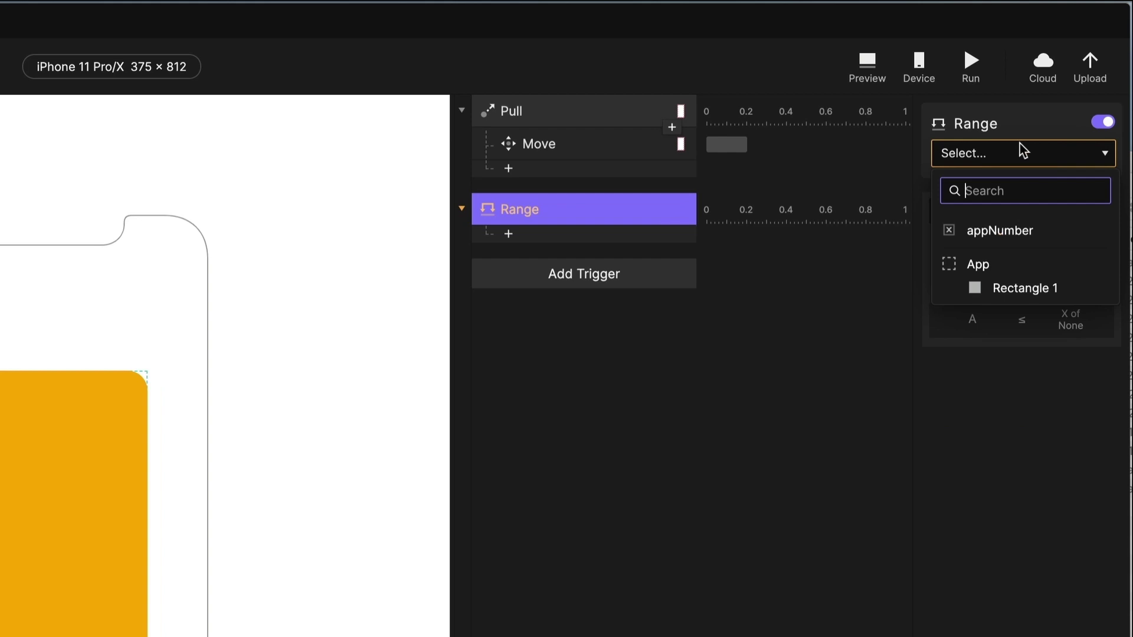
pyautogui.click(985, 265)
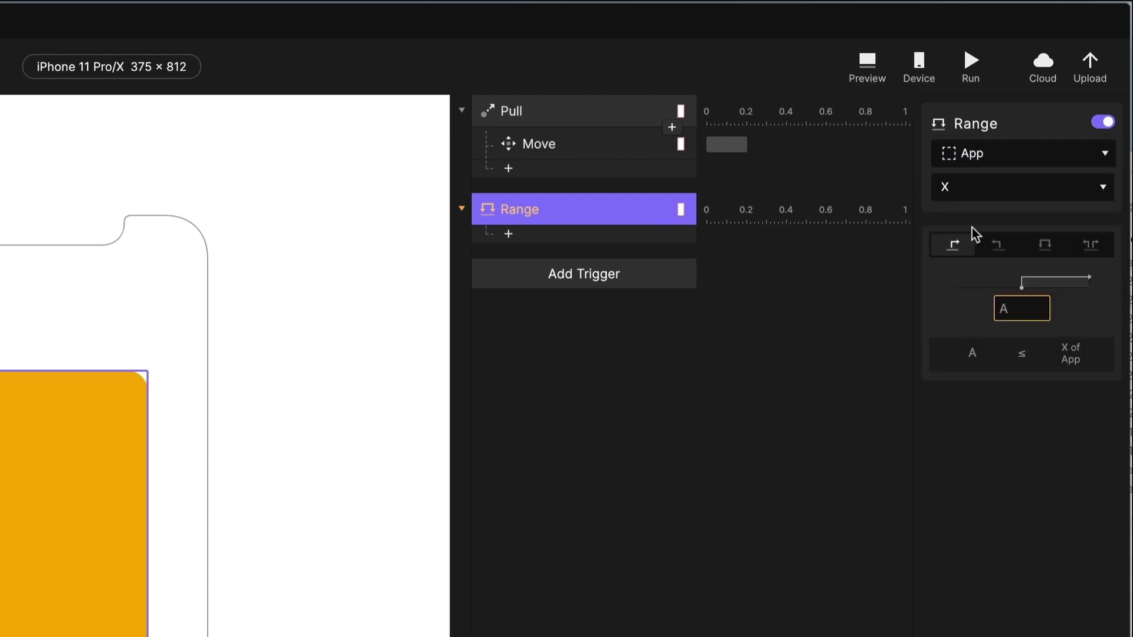
pyautogui.click(984, 193)
pyautogui.click(957, 246)
pyautogui.click(997, 246)
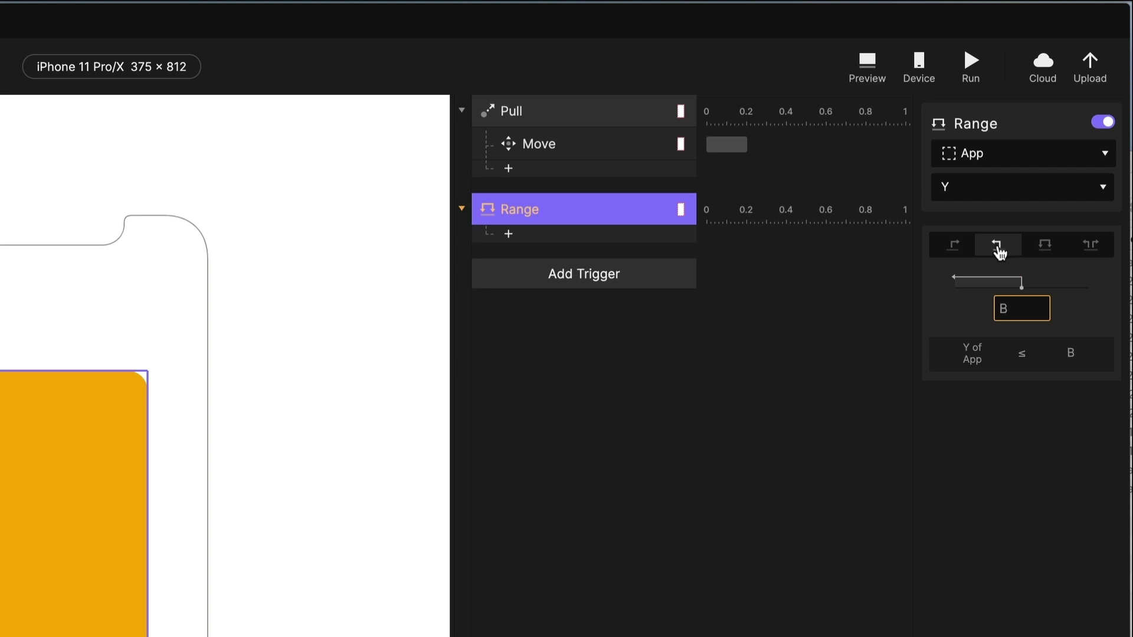
pyautogui.click(1014, 308)
pyautogui.write('-500')
pyautogui.press('Return')
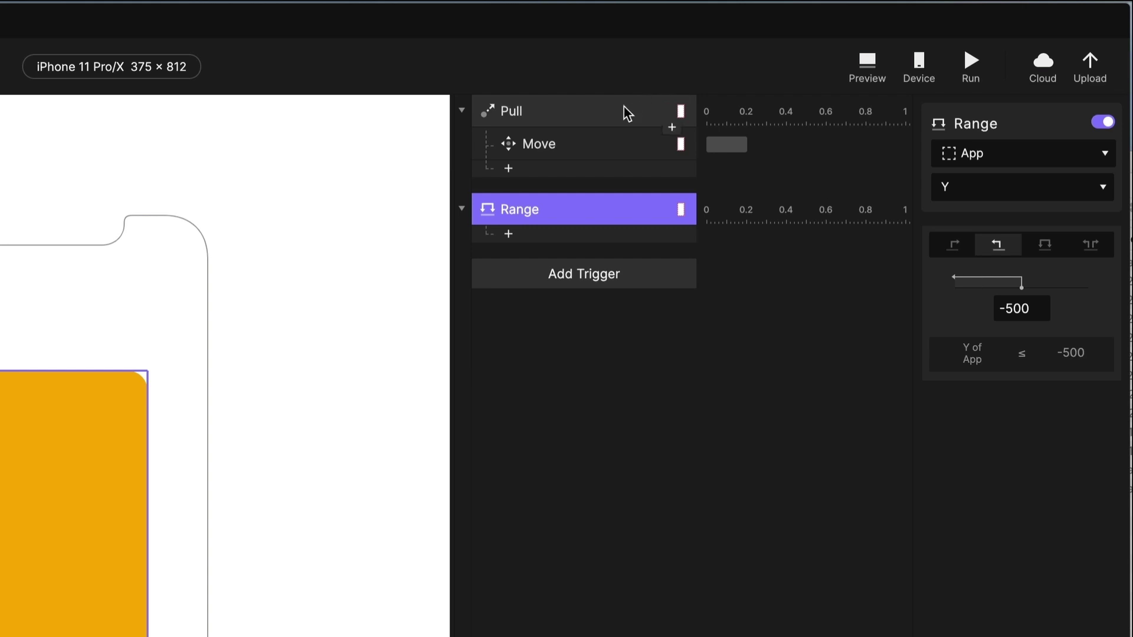
pyautogui.click(570, 143)
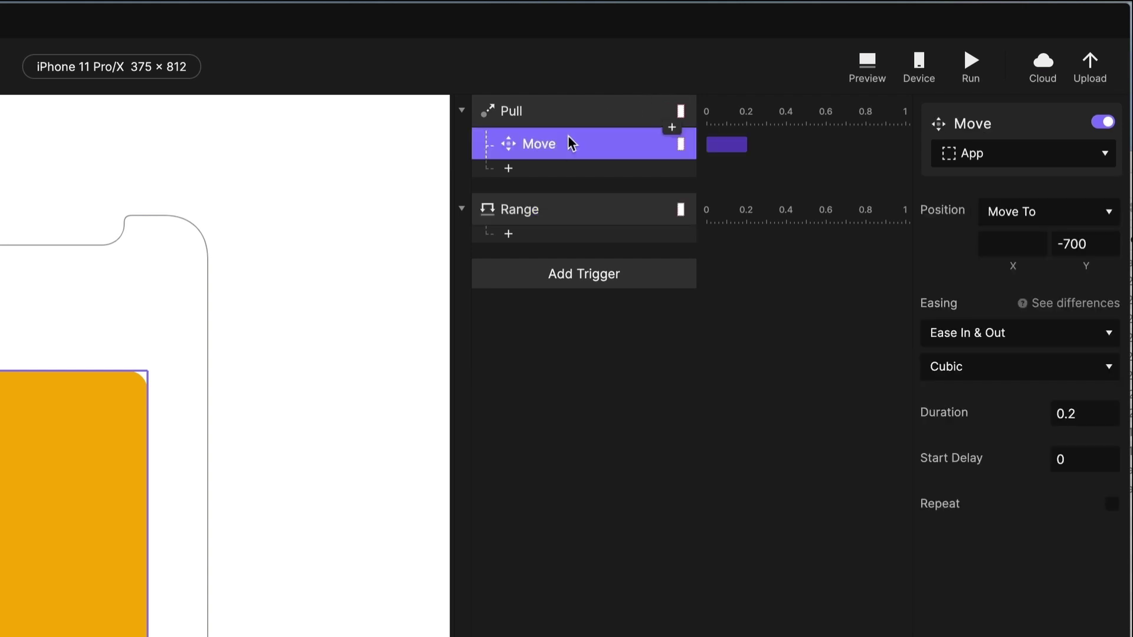
pyautogui.click(548, 211)
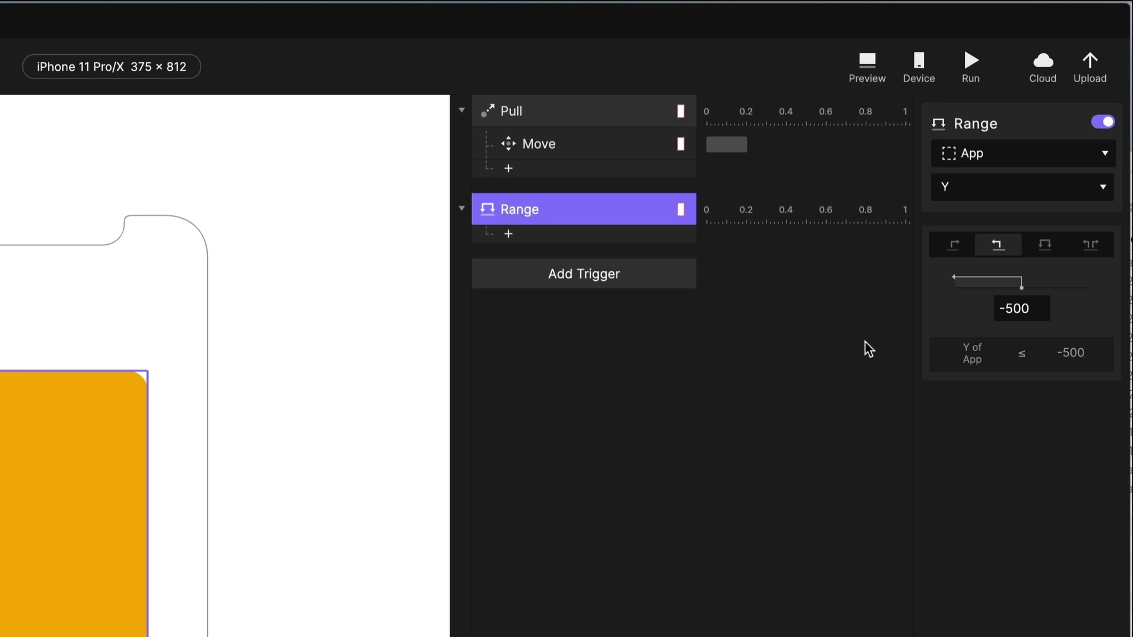
# Step: Add a Send response under Range with the message SHIFT
pyautogui.click(553, 236)
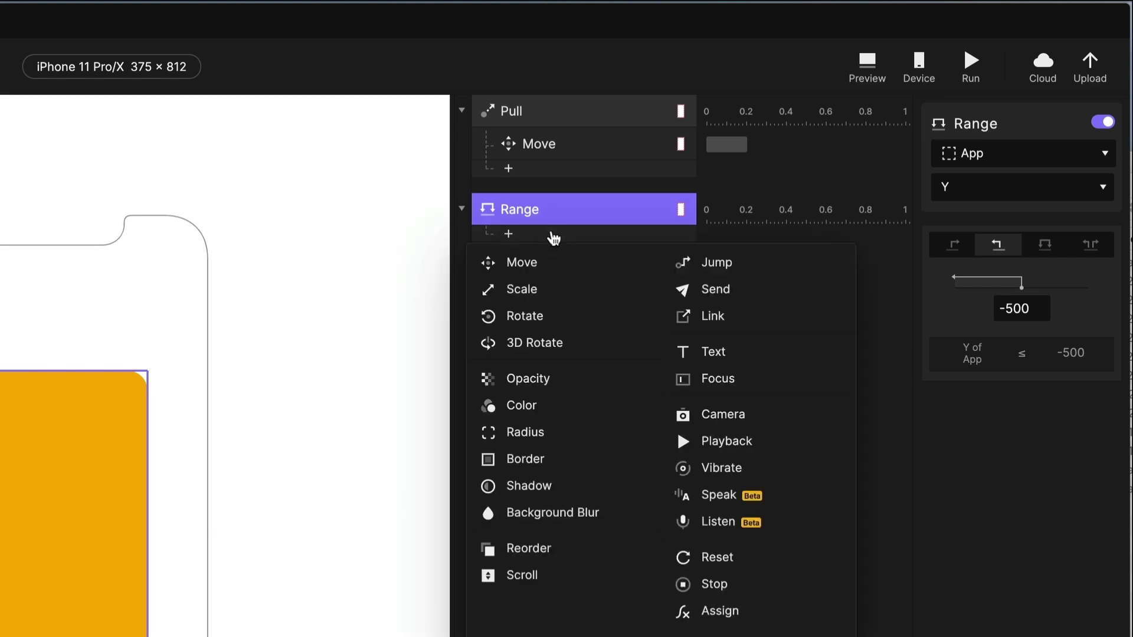
pyautogui.click(732, 293)
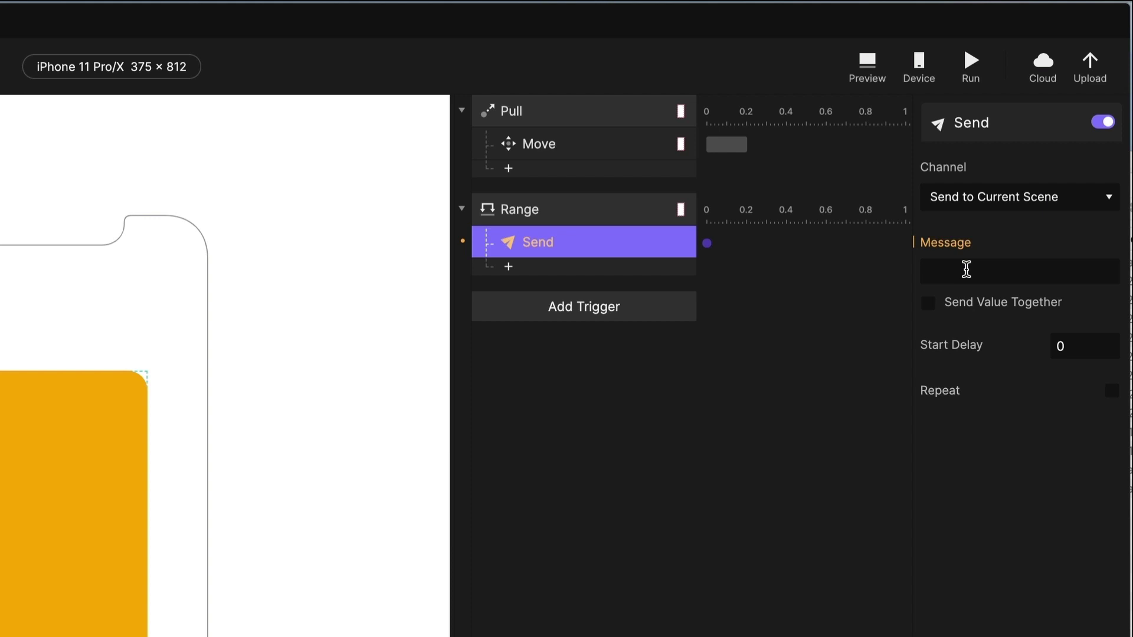
pyautogui.click(966, 269)
pyautogui.write('REOPRDEER')
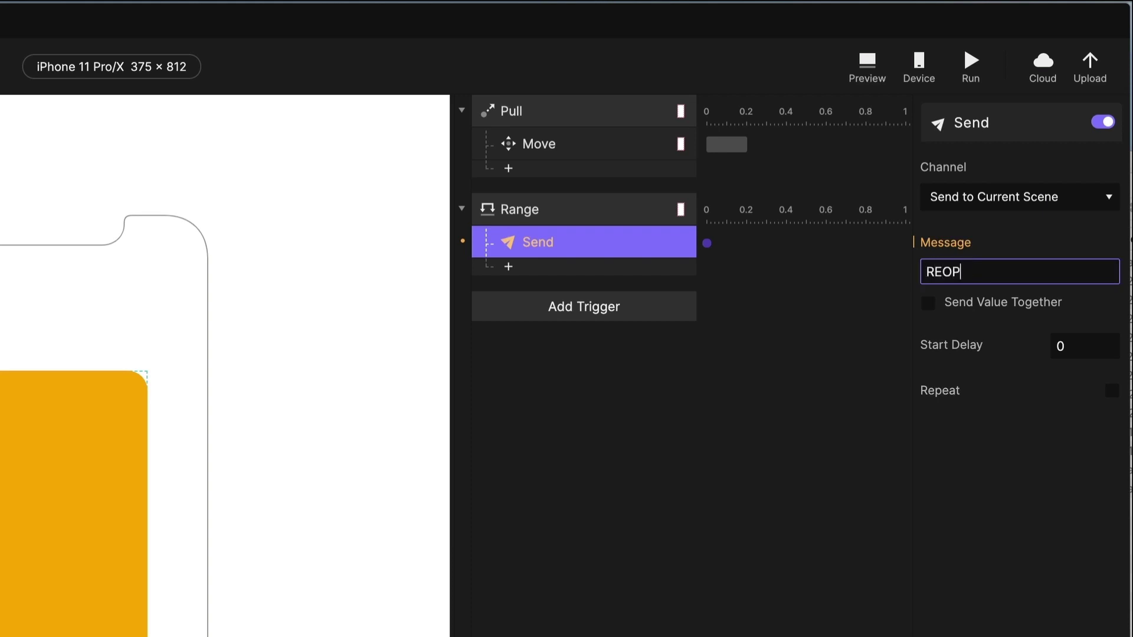
pyautogui.press('BackSpace')
pyautogui.press('BackSpace')
pyautogui.press('BackSpace')
pyautogui.press('BackSpace')
pyautogui.press('BackSpace')
pyautogui.press('BackSpace')
pyautogui.press('BackSpace')
pyautogui.press('BackSpace')
pyautogui.press('BackSpace')
pyautogui.write('SHI')
pyautogui.press('Return')
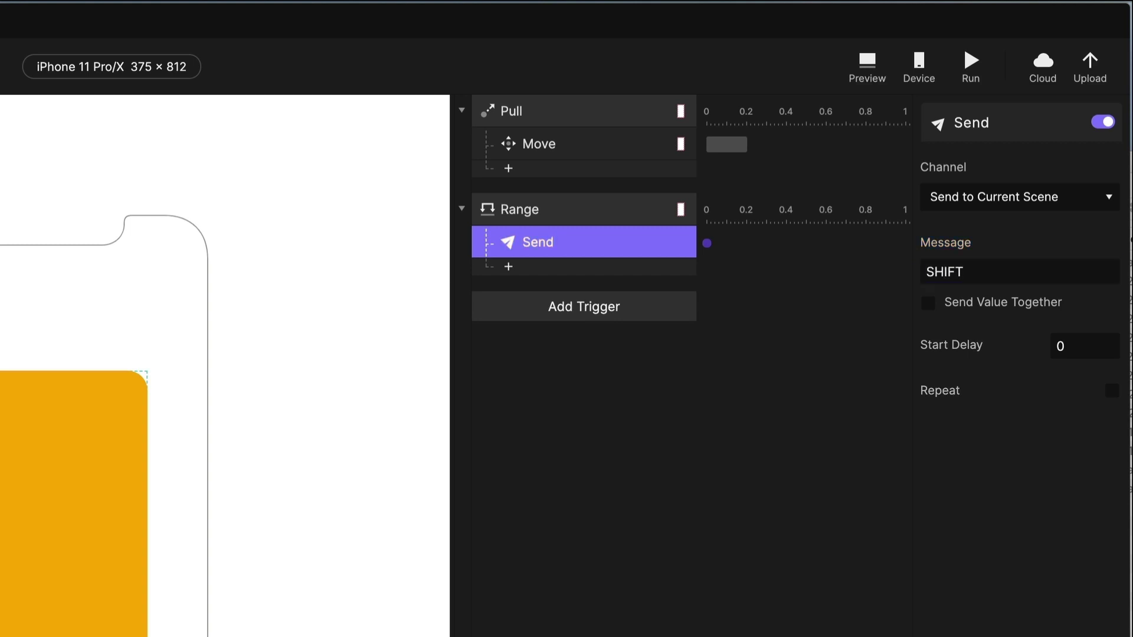
pyautogui.click(722, 401)
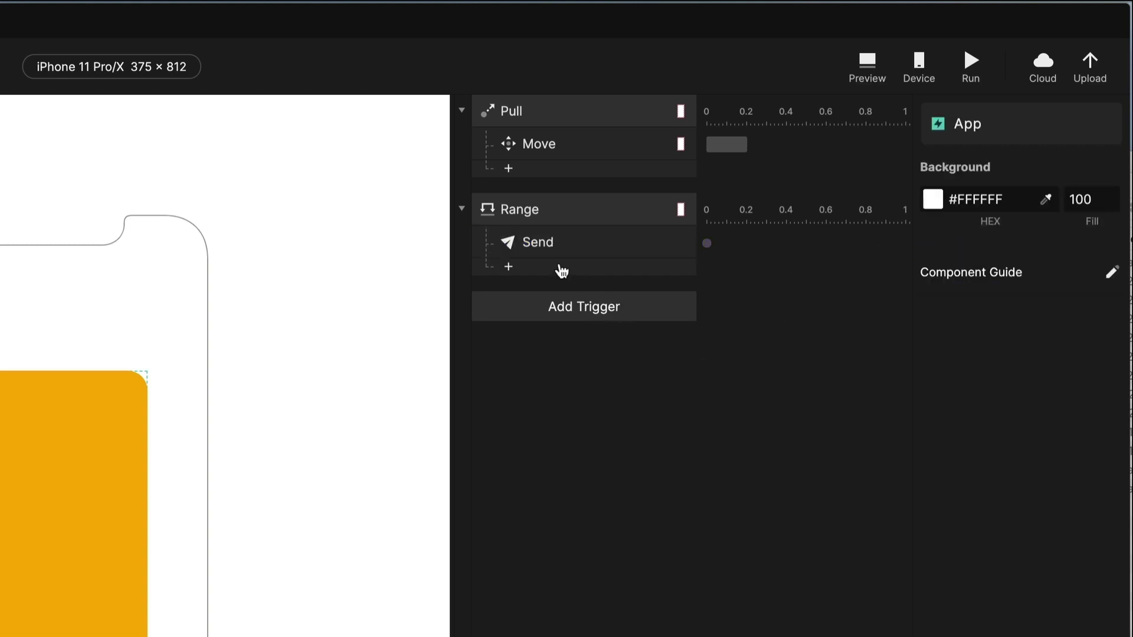
pyautogui.click(553, 247)
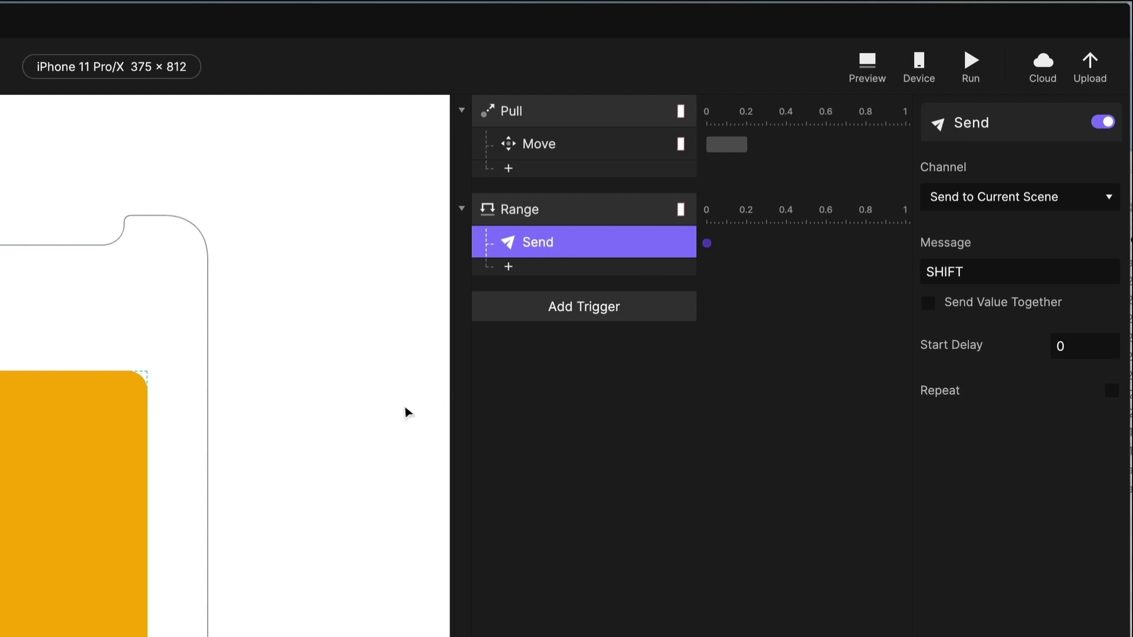
# Step: Send the appNumber variable as the value along with the SHIFT message
pyautogui.click(975, 306)
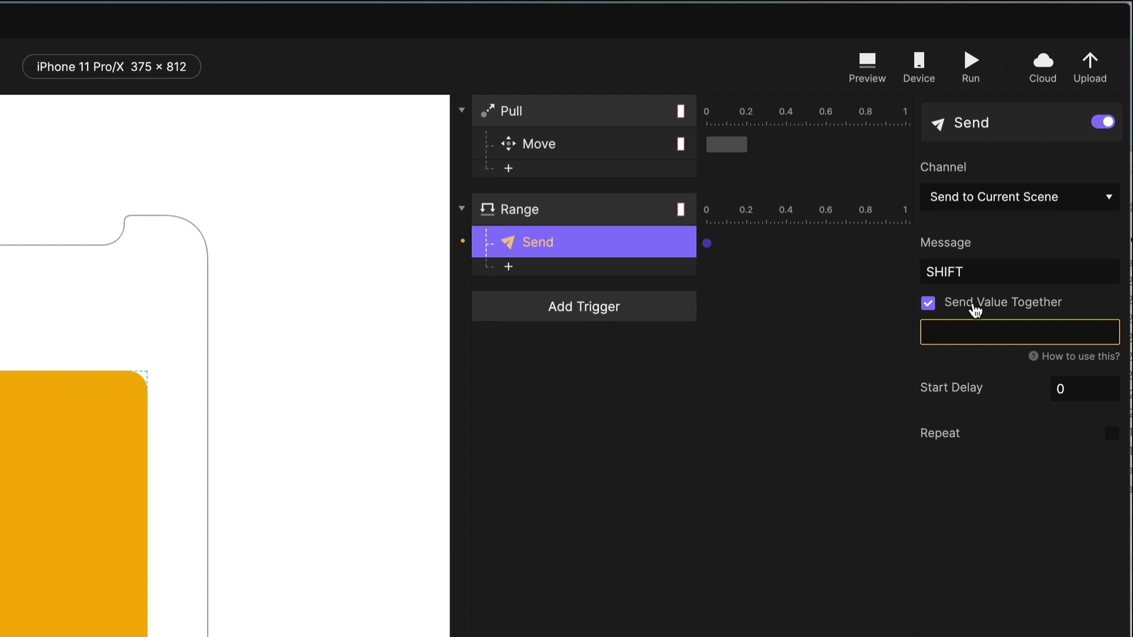
pyautogui.click(991, 331)
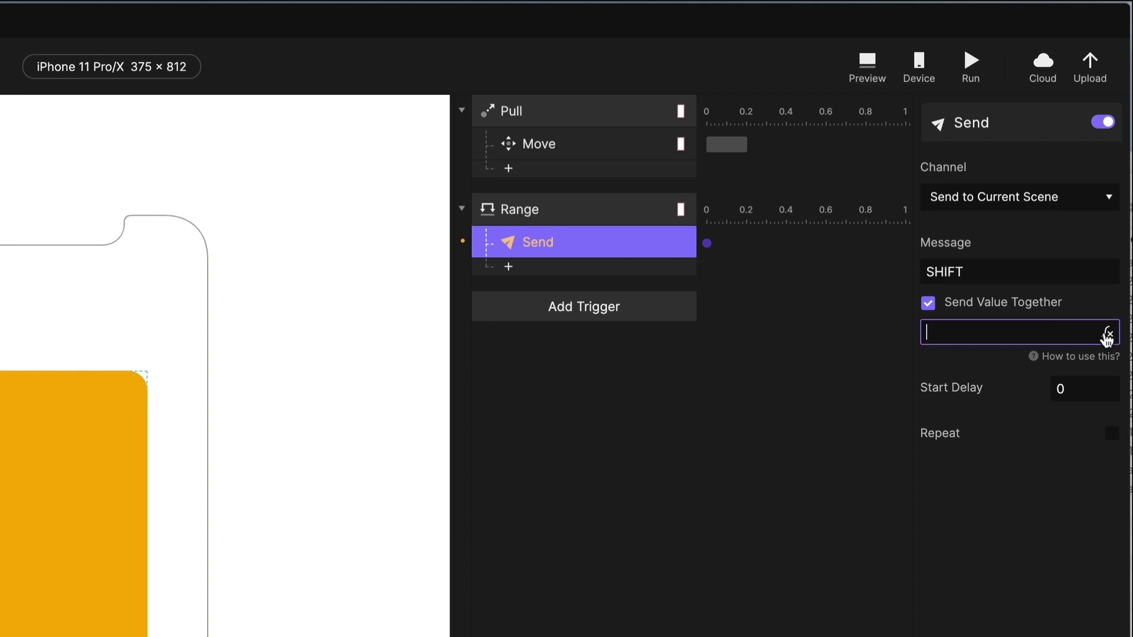
pyautogui.click(1107, 334)
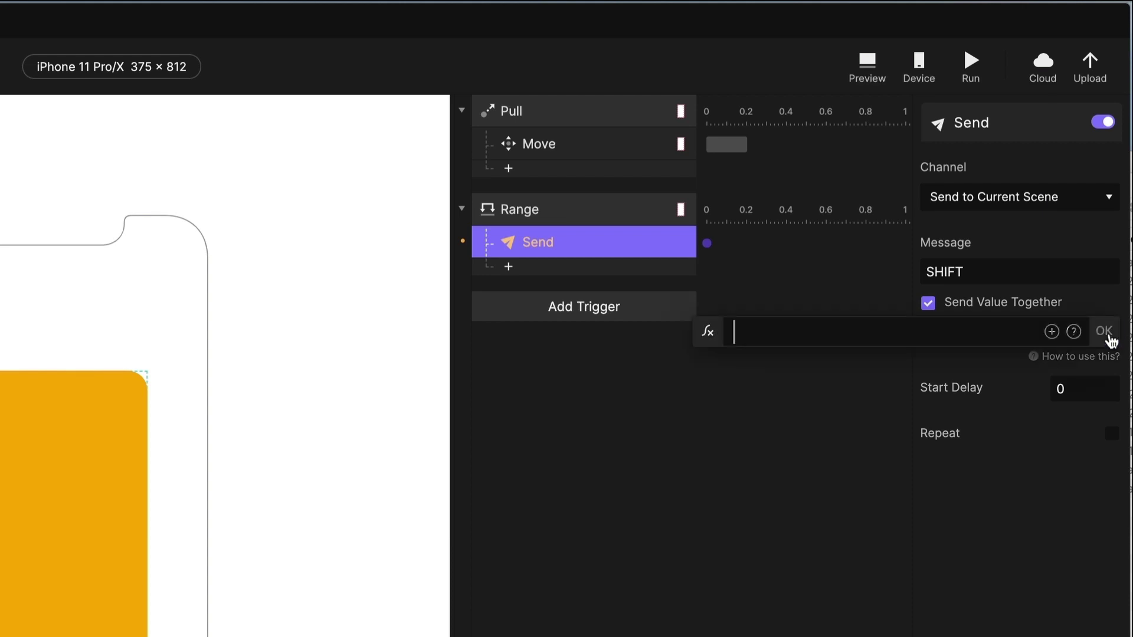
pyautogui.click(1052, 331)
pyautogui.click(802, 405)
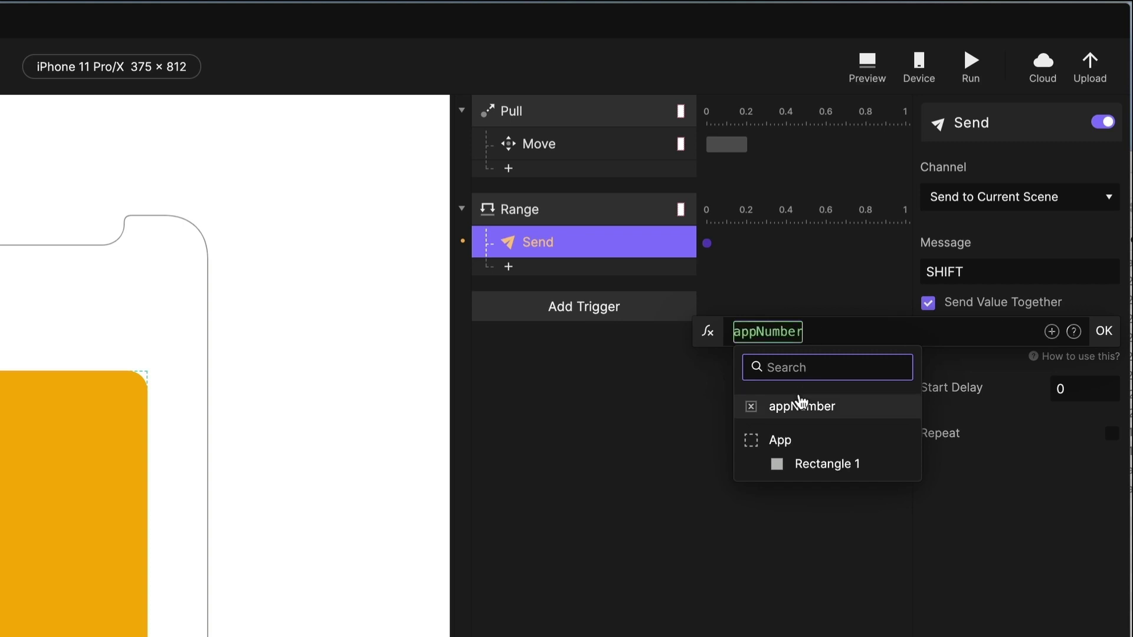
pyautogui.click(793, 341)
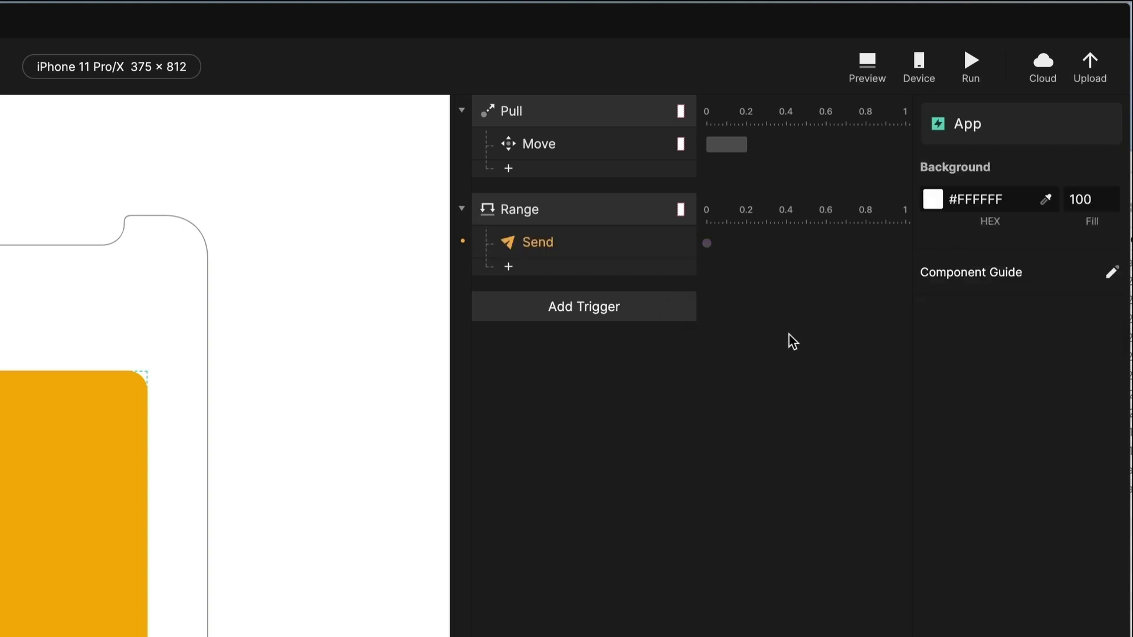
pyautogui.click(558, 253)
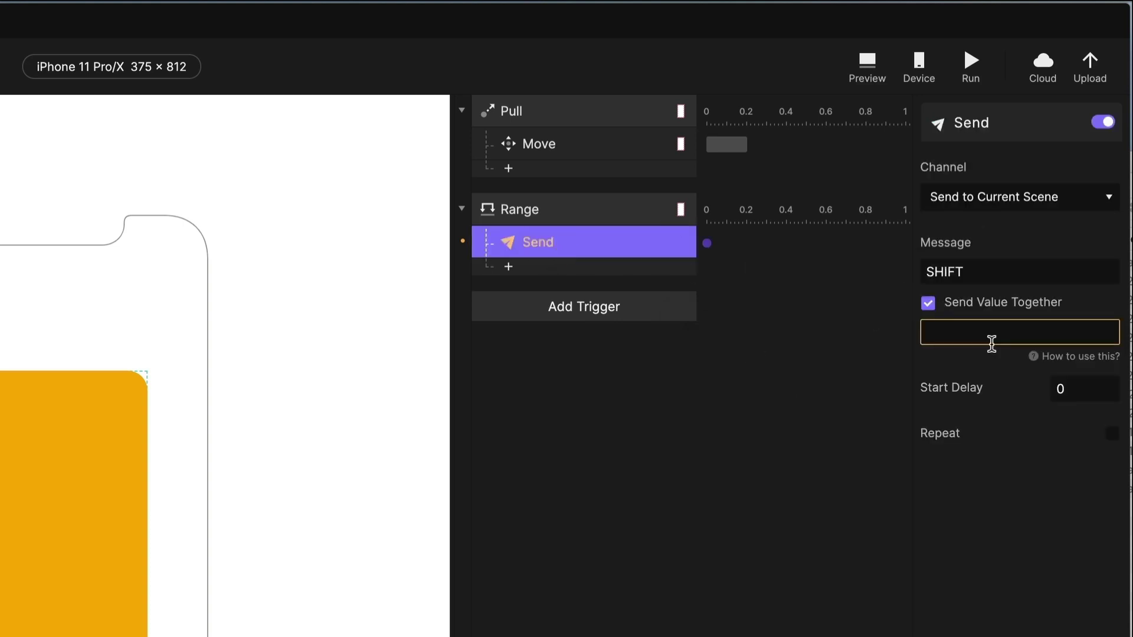
pyautogui.click(1108, 335)
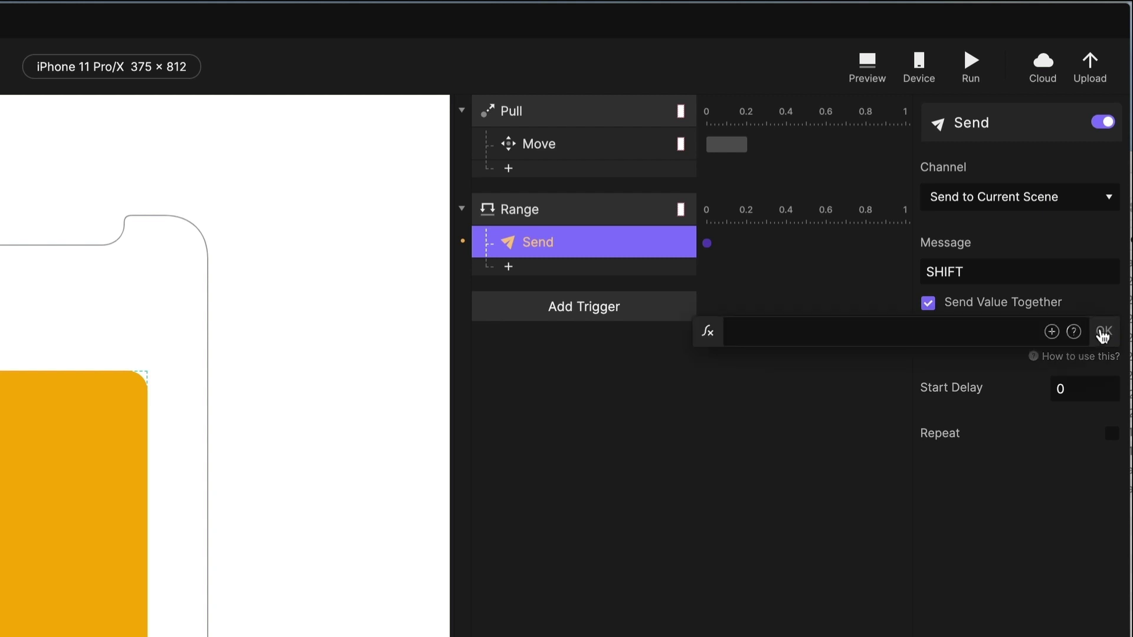
pyautogui.click(1052, 331)
pyautogui.click(797, 405)
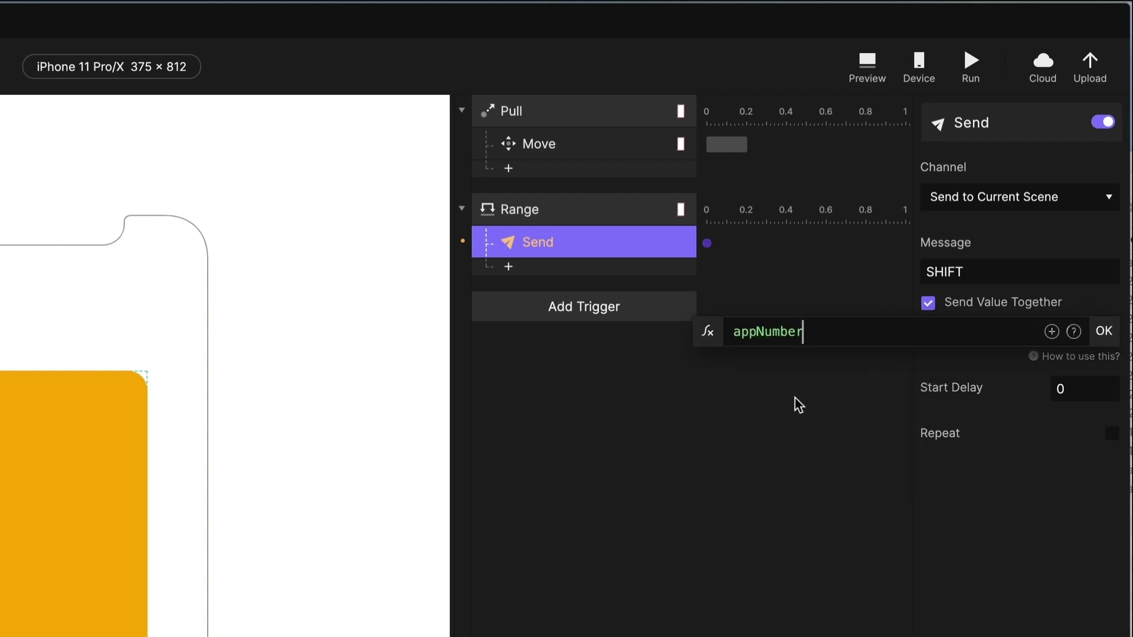
pyautogui.click(1104, 331)
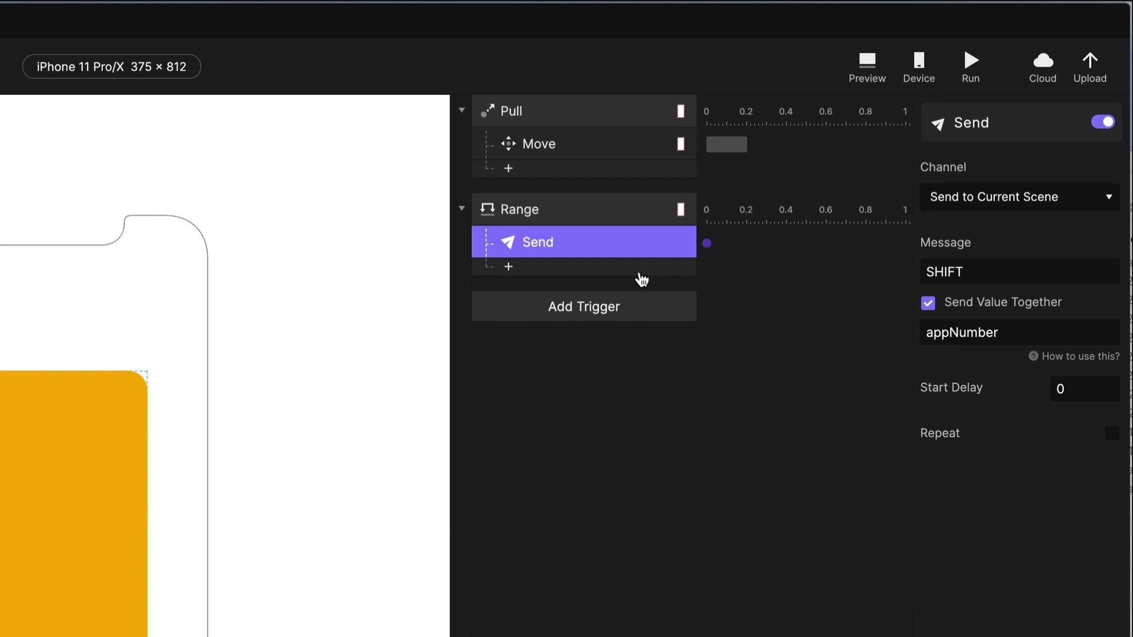
# Step: Rename the Send response to Send SHIFT
pyautogui.doubleClick(549, 246)
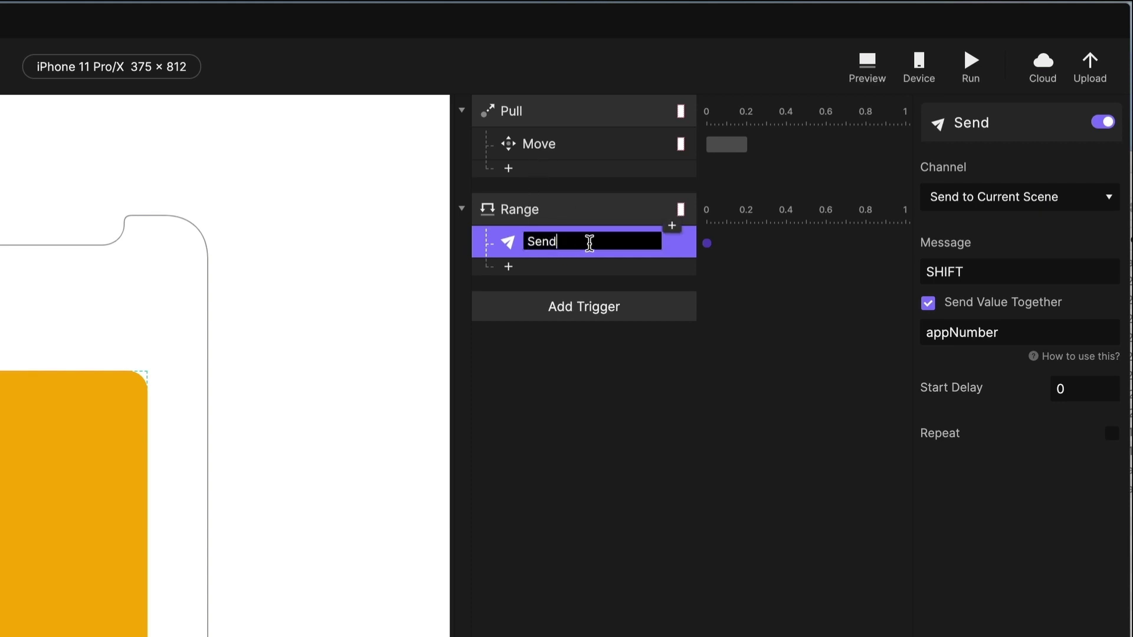
pyautogui.write('SG')
pyautogui.write('IFT')
pyautogui.press('Return')
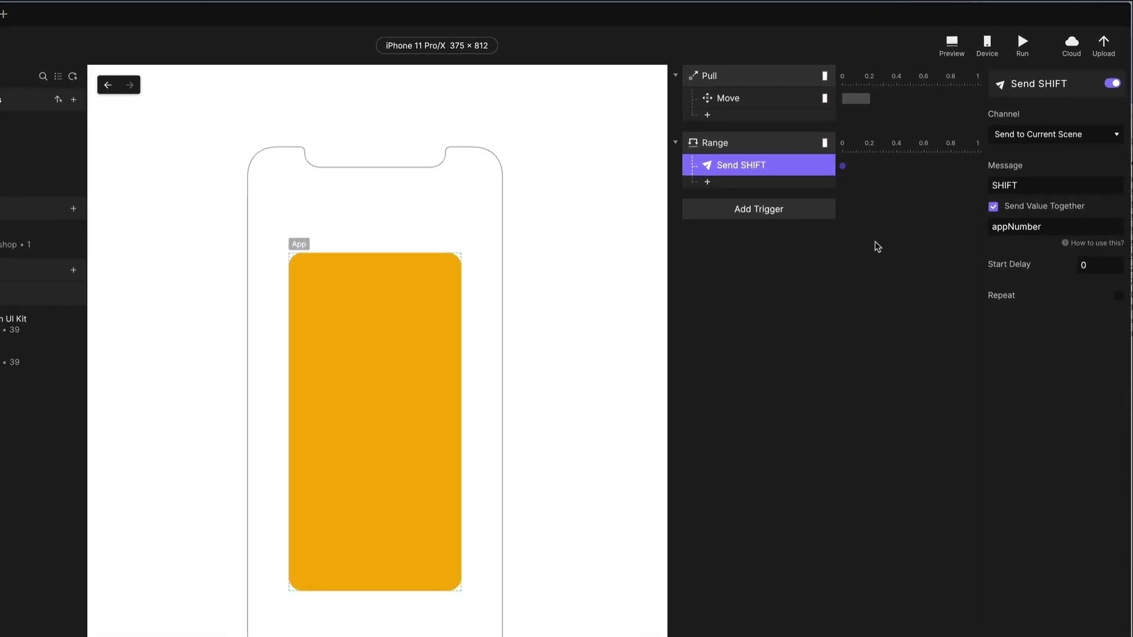
# Step: Add a Receive trigger that listens for the SHIFT message
pyautogui.click(754, 364)
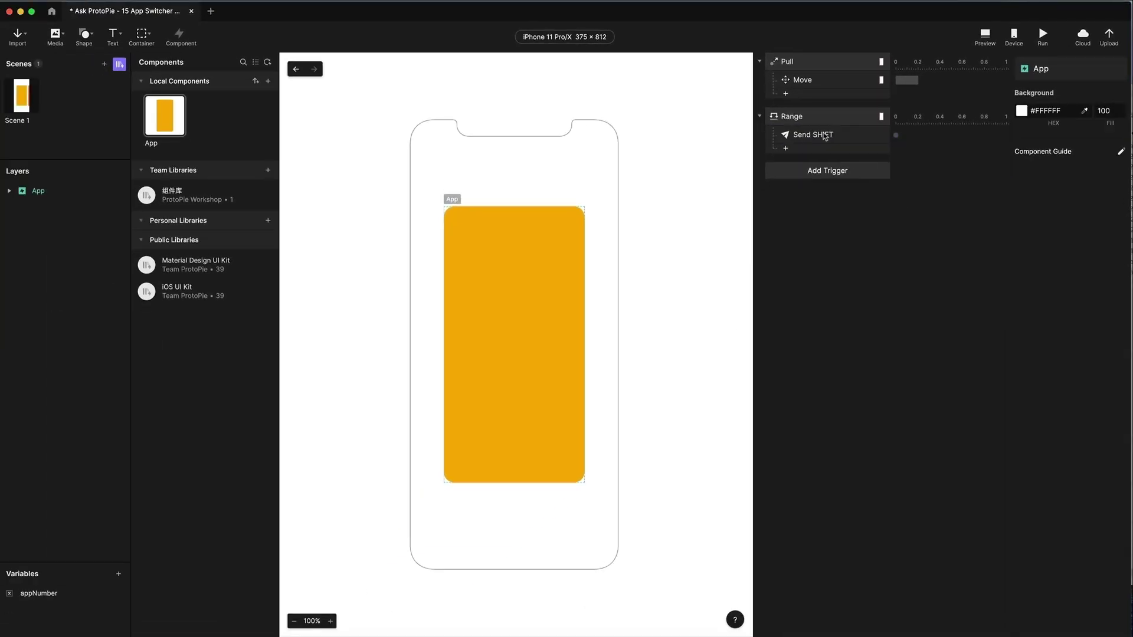
pyautogui.click(821, 120)
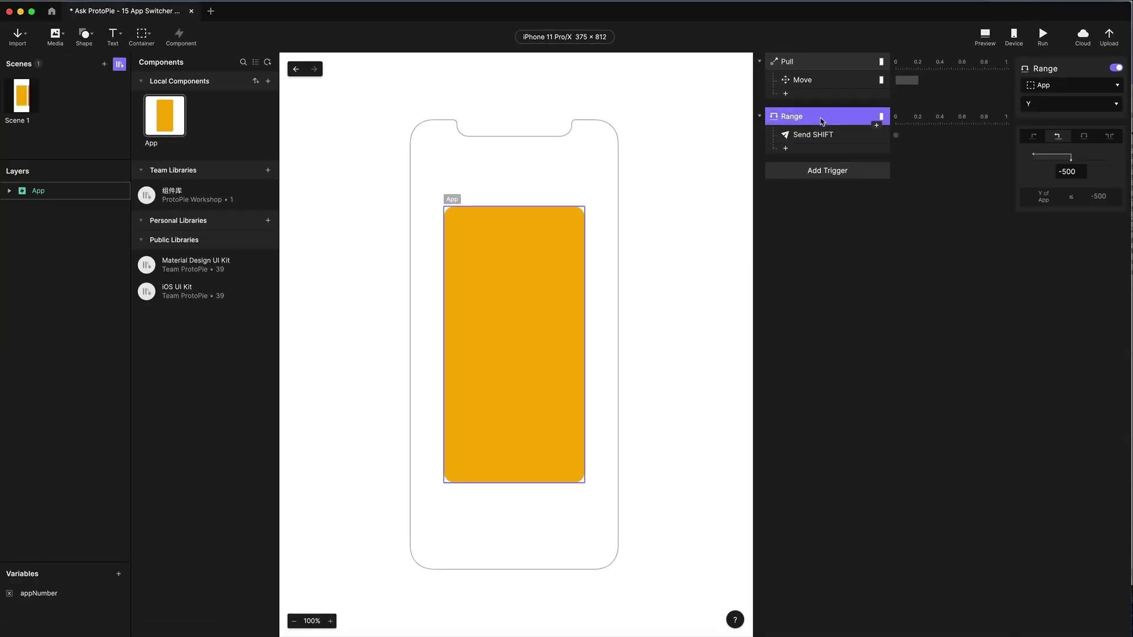
pyautogui.click(835, 255)
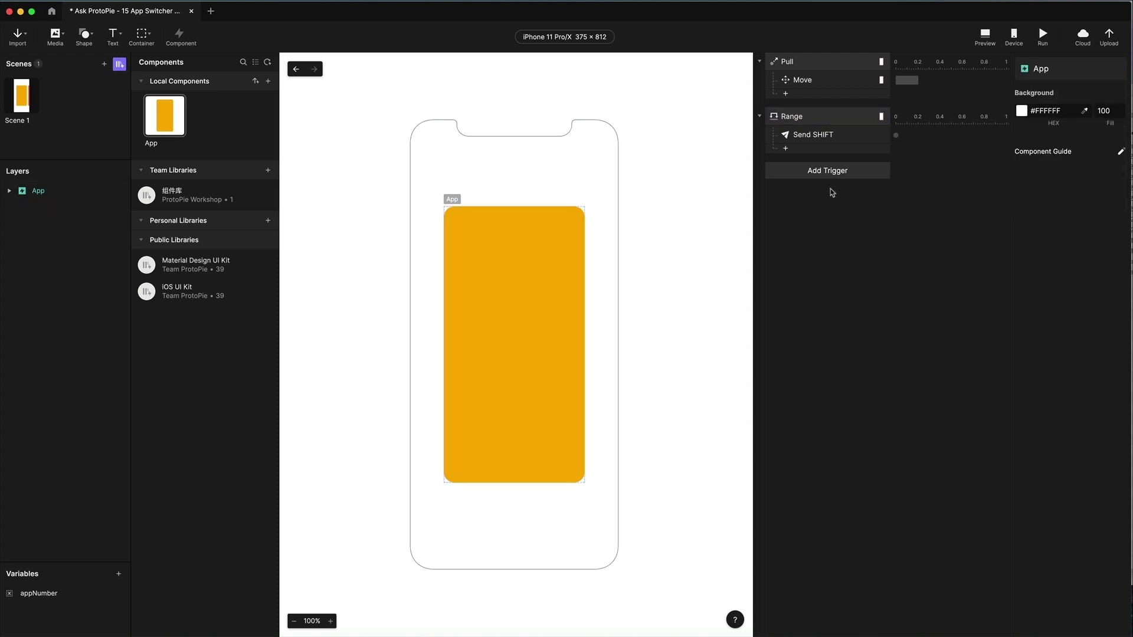
pyautogui.click(838, 173)
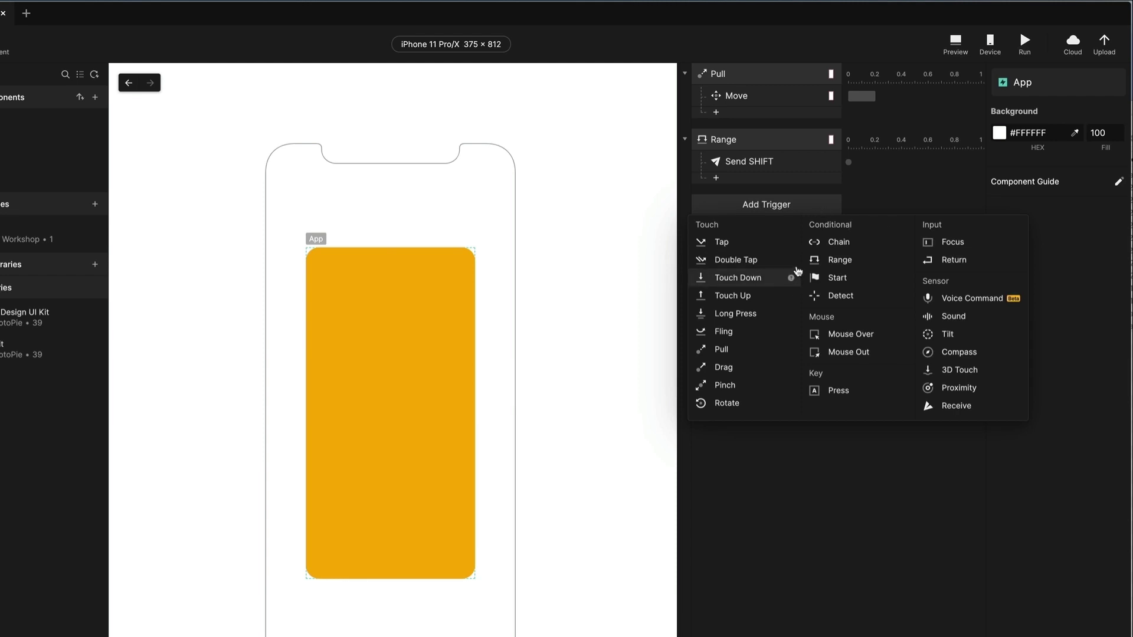
pyautogui.click(955, 406)
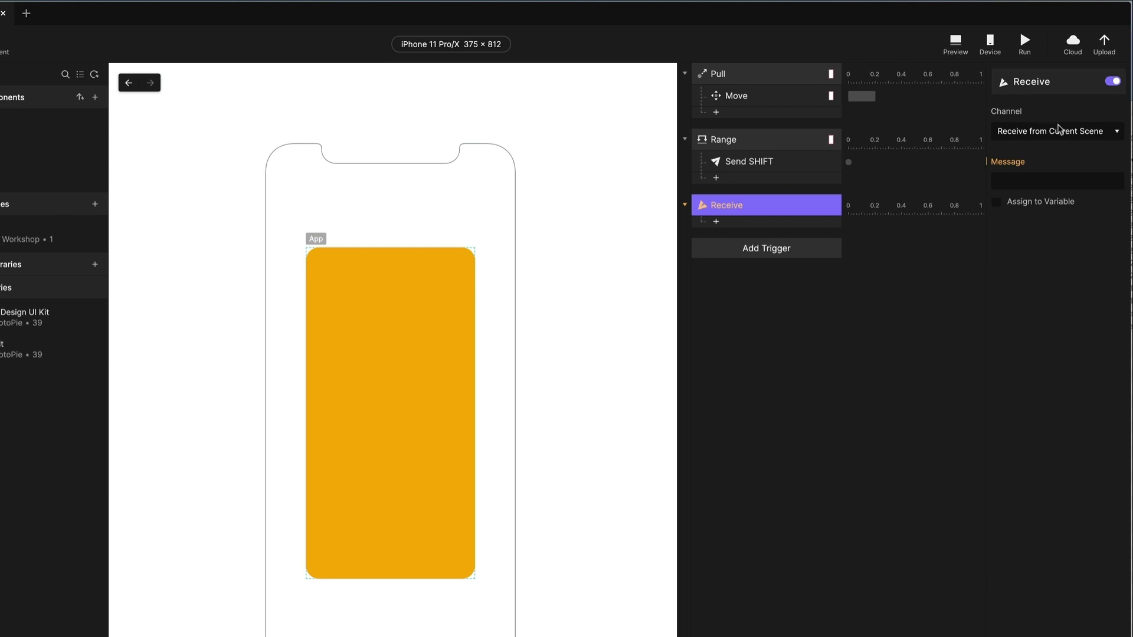
pyautogui.click(740, 160)
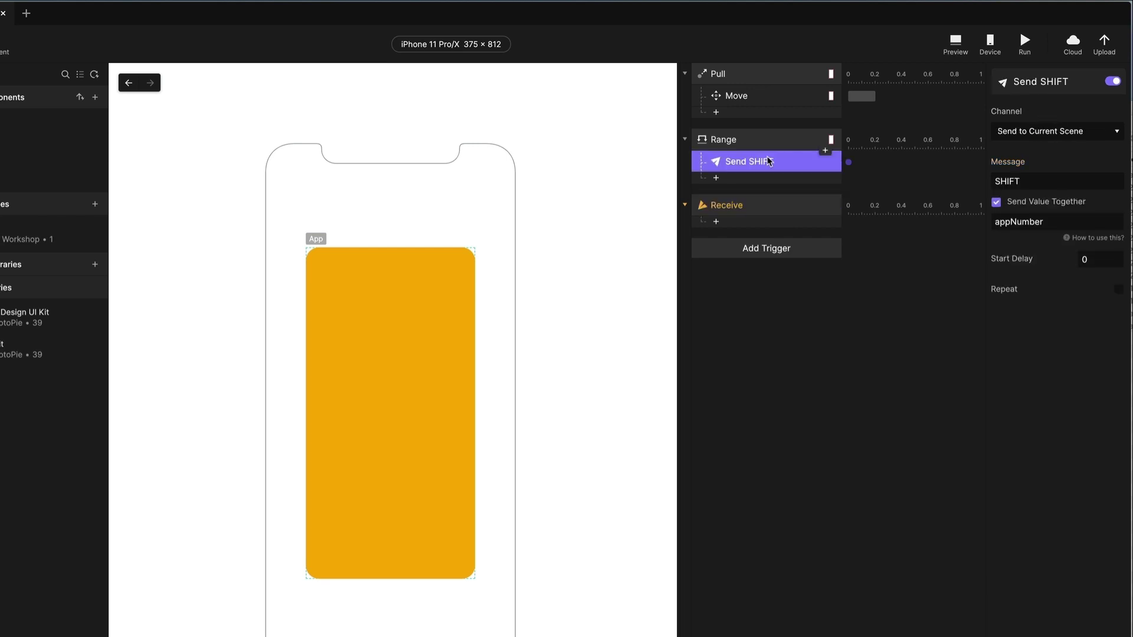
pyautogui.click(769, 204)
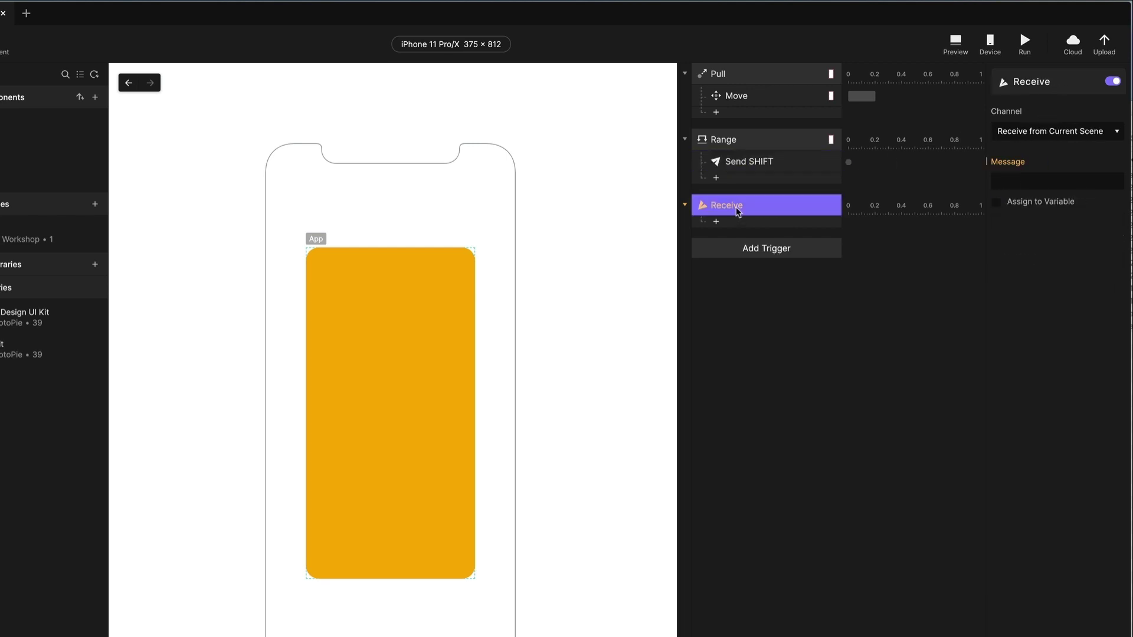
pyautogui.click(1041, 181)
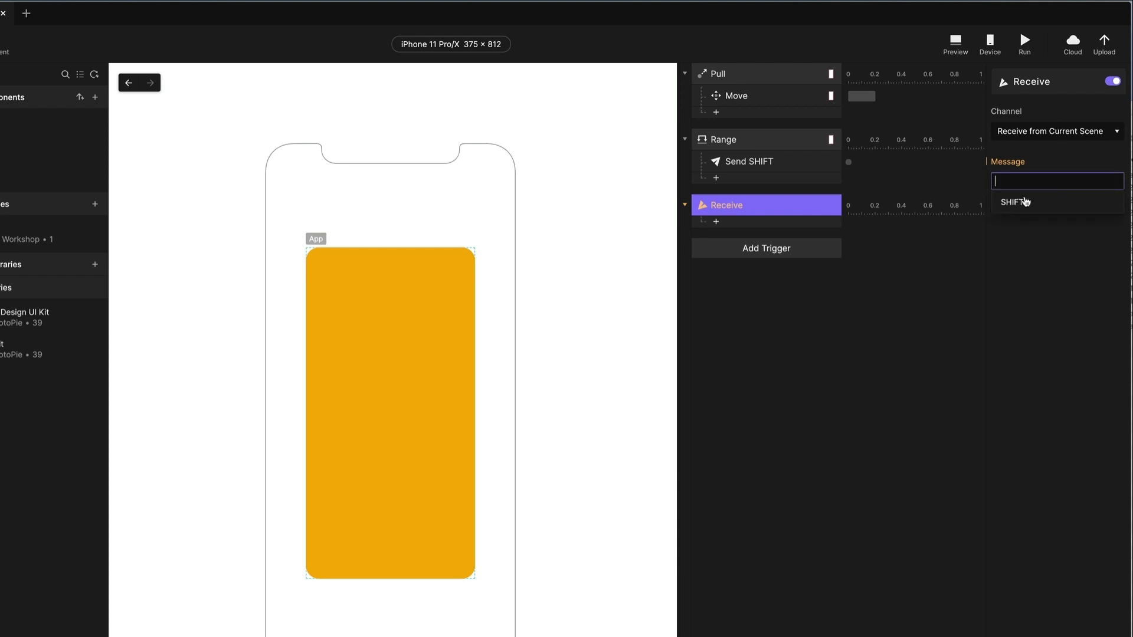
pyautogui.click(1021, 204)
# Step: Review the Range and Send SHIFT settings, then turn on Assign to Variable for the receiver
pyautogui.click(777, 372)
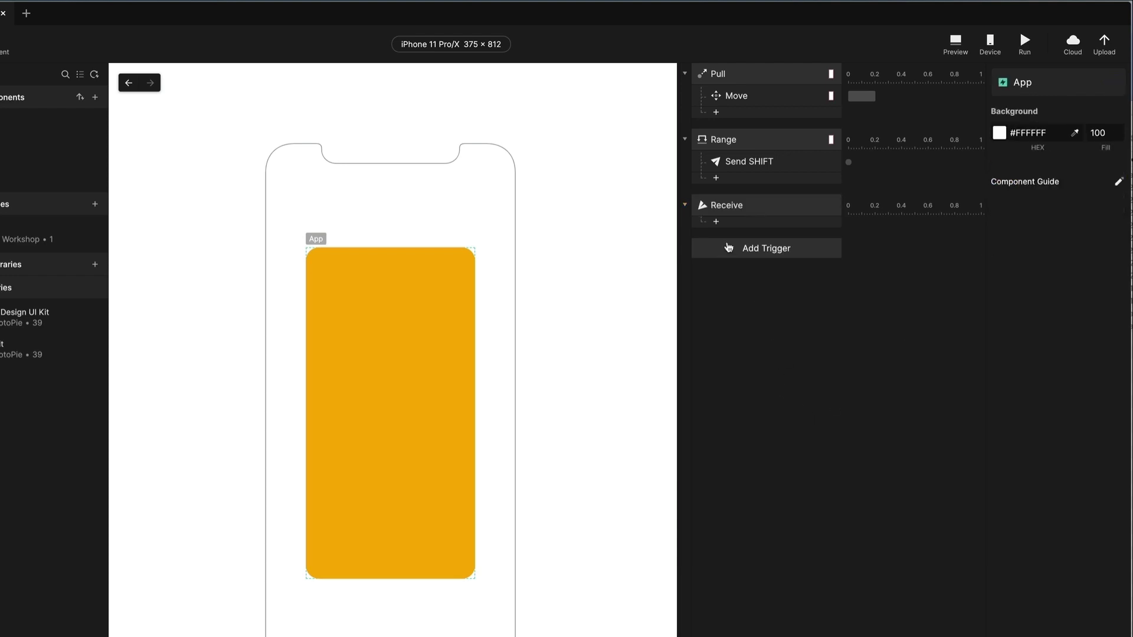
pyautogui.click(735, 213)
pyautogui.click(738, 225)
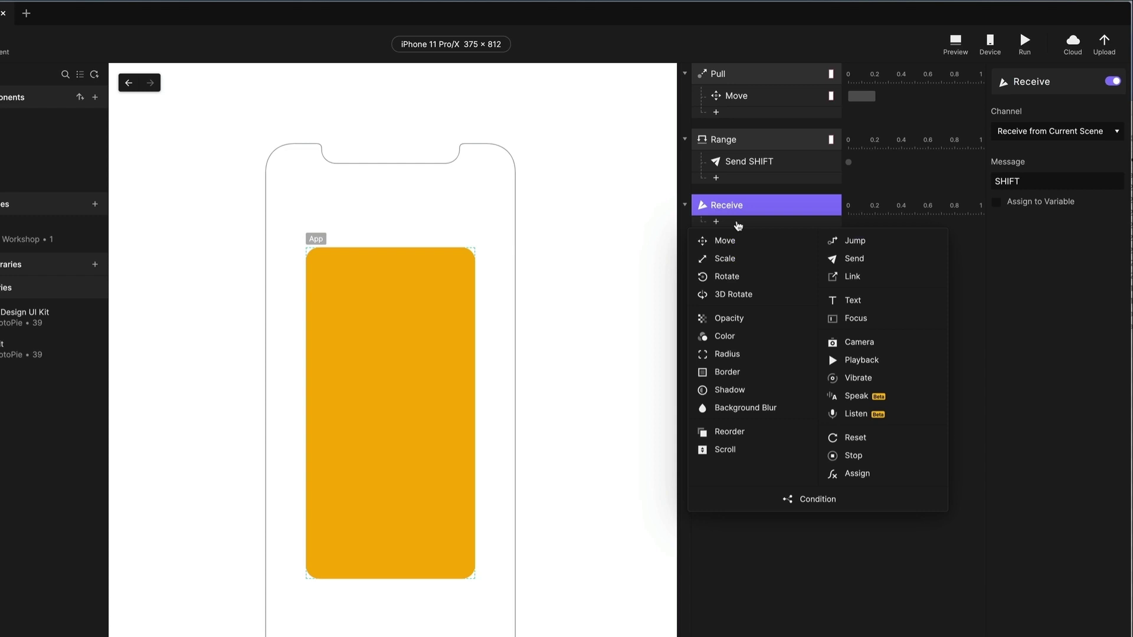
pyautogui.click(1033, 295)
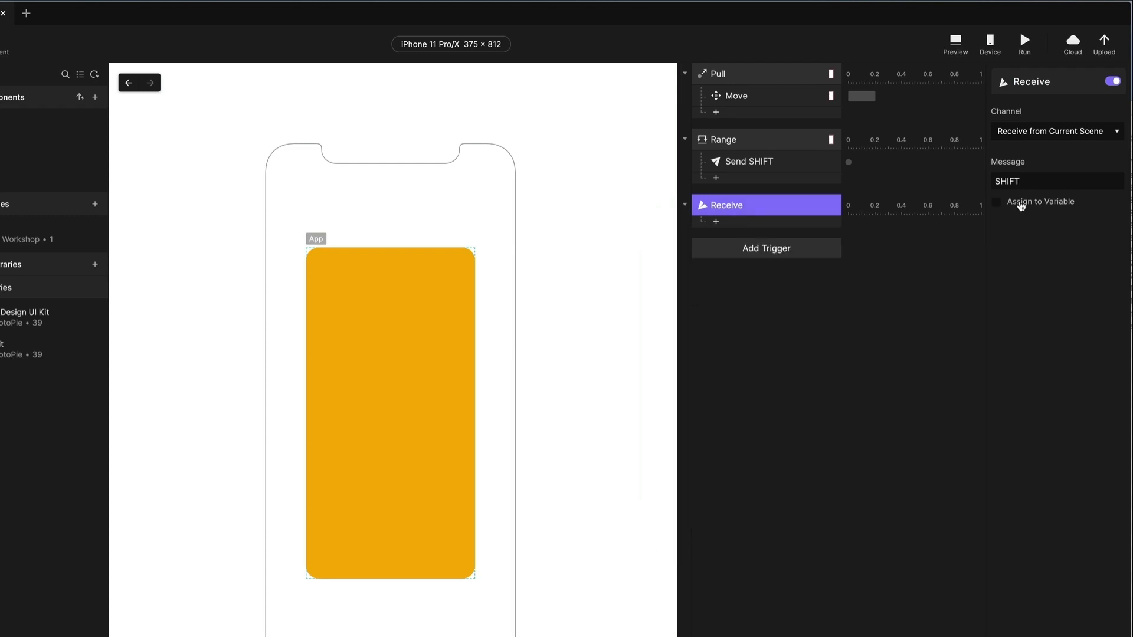
pyautogui.click(751, 163)
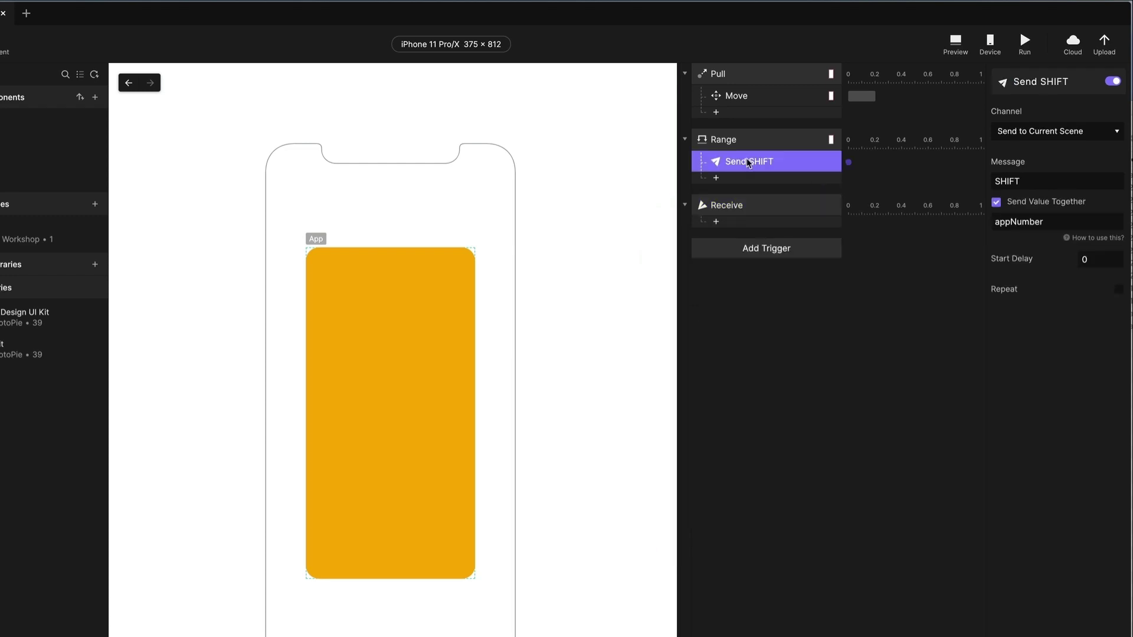
pyautogui.click(753, 212)
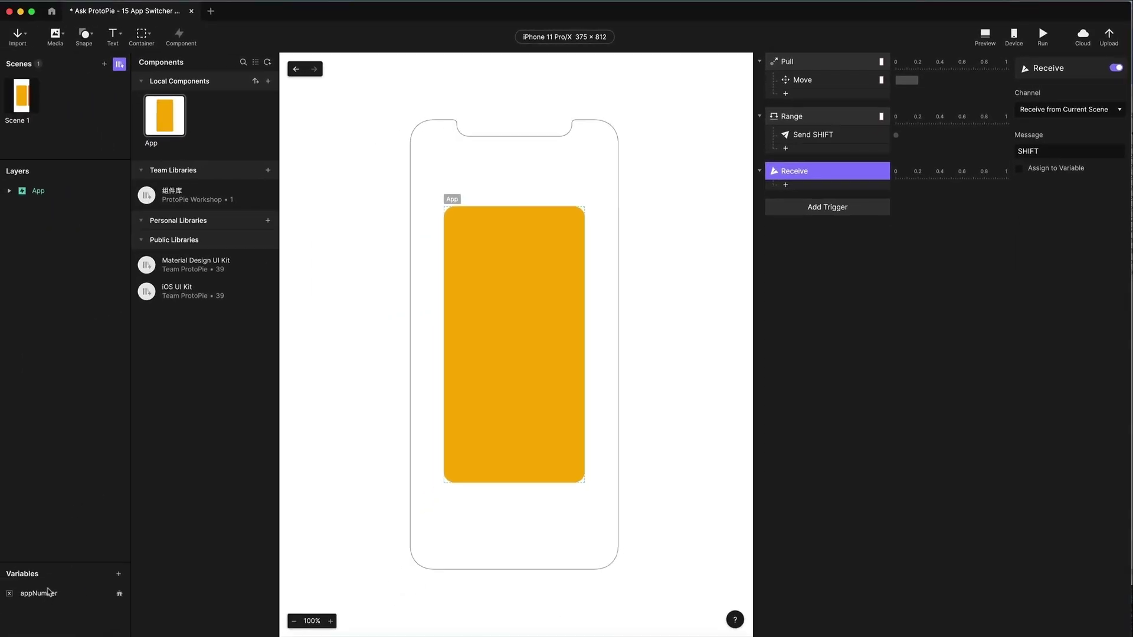
pyautogui.click(49, 592)
pyautogui.click(820, 117)
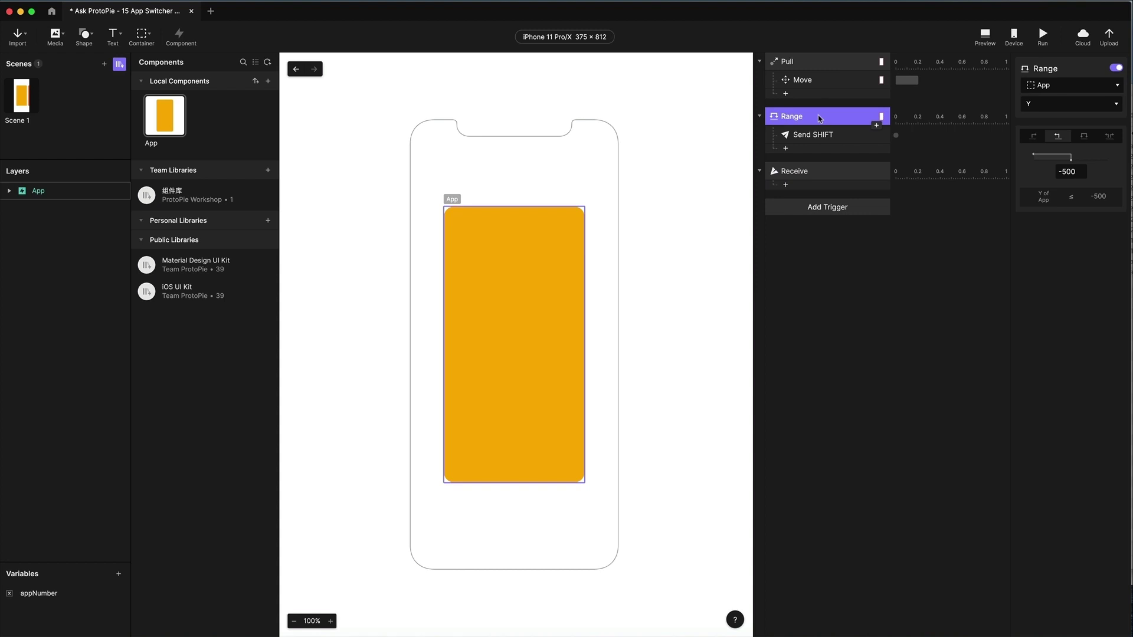
pyautogui.click(819, 133)
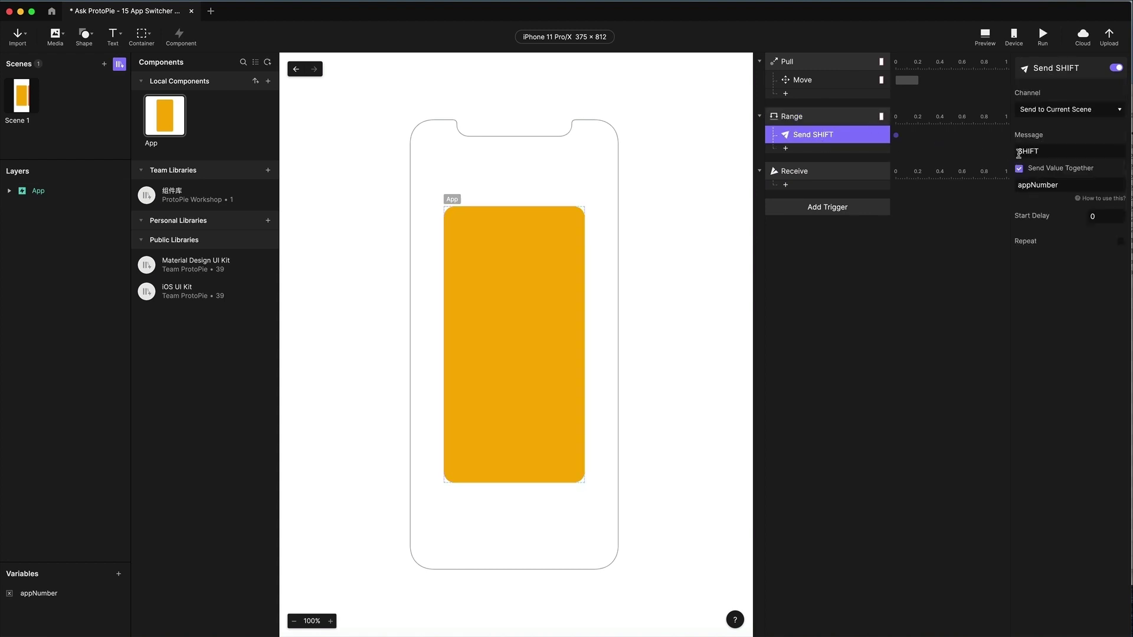
pyautogui.click(828, 172)
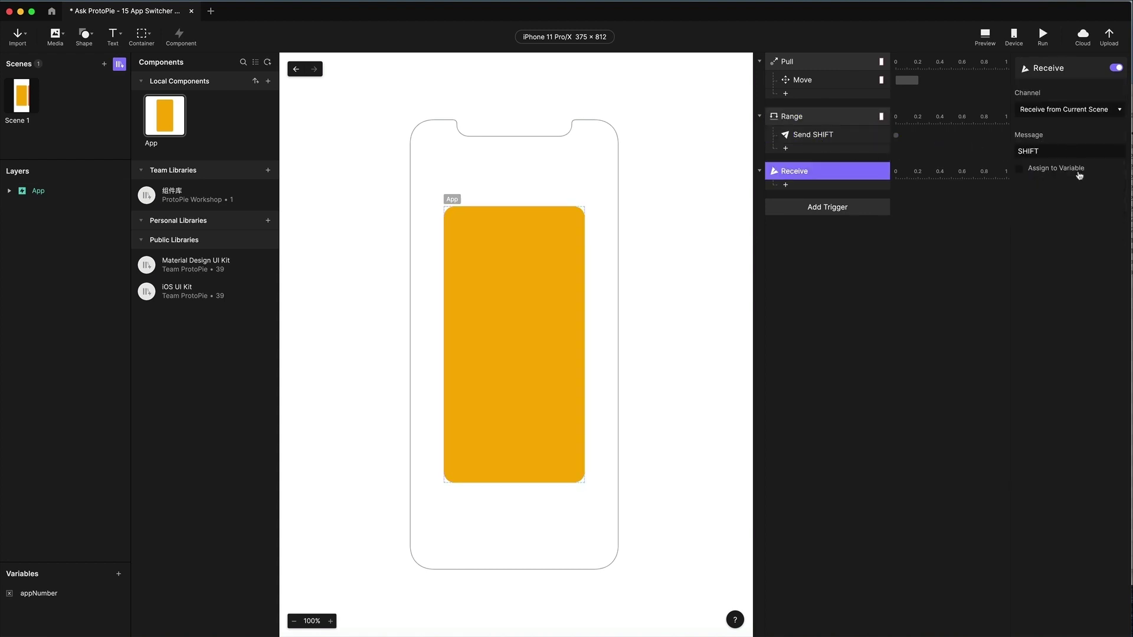
pyautogui.click(1057, 170)
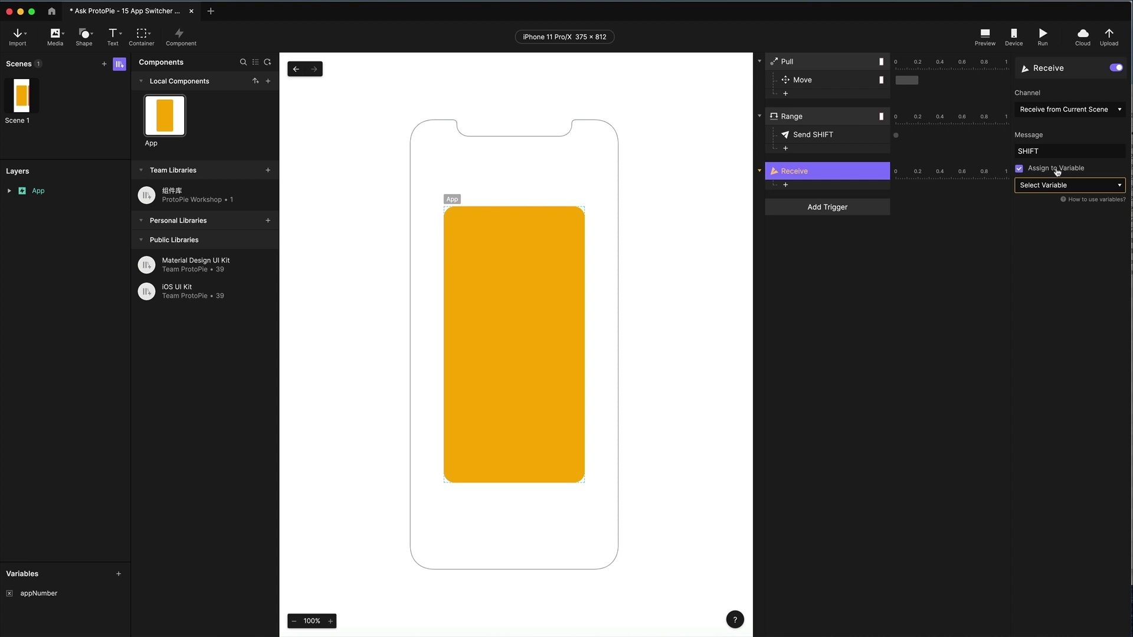
# Step: Compare the SHIFT sender's settings with the receiver's and check its variable list
pyautogui.click(804, 139)
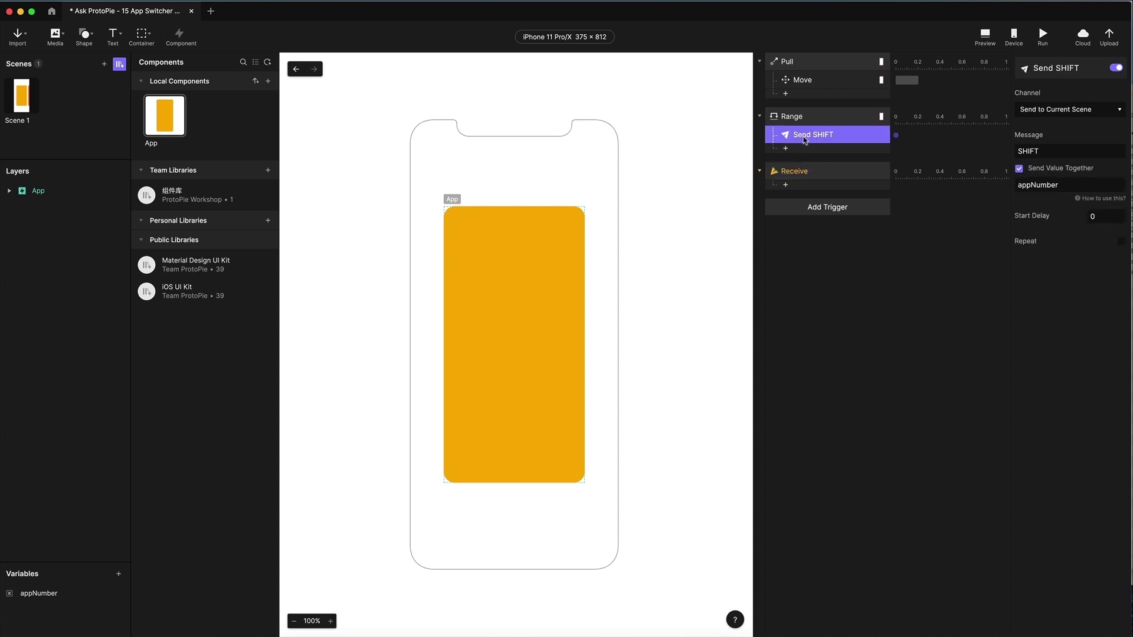
pyautogui.click(830, 174)
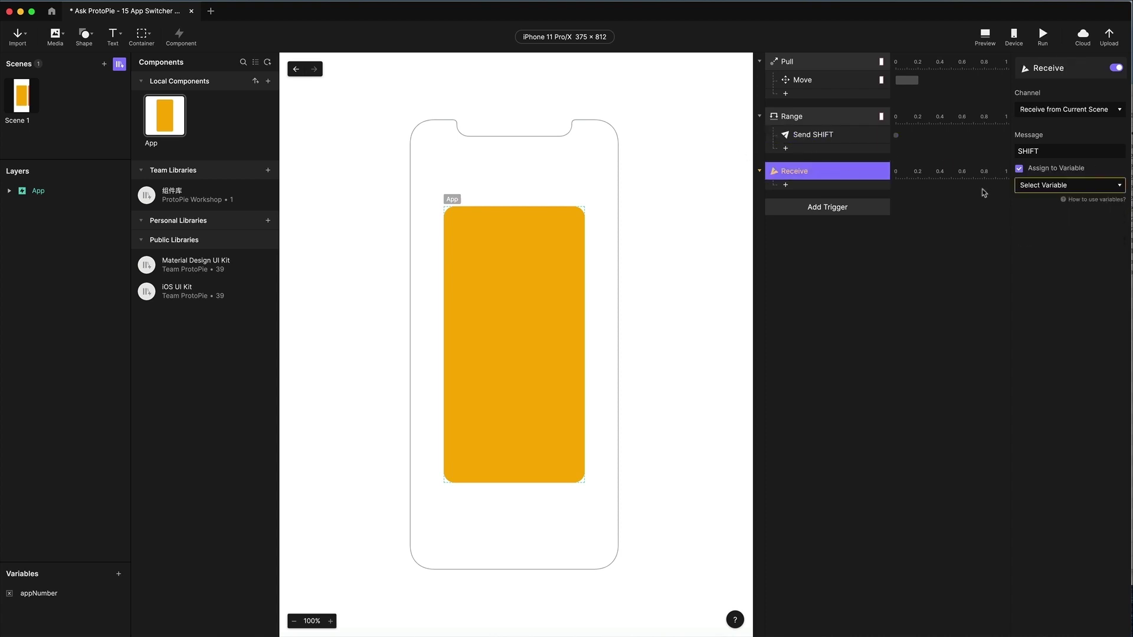
pyautogui.click(1047, 187)
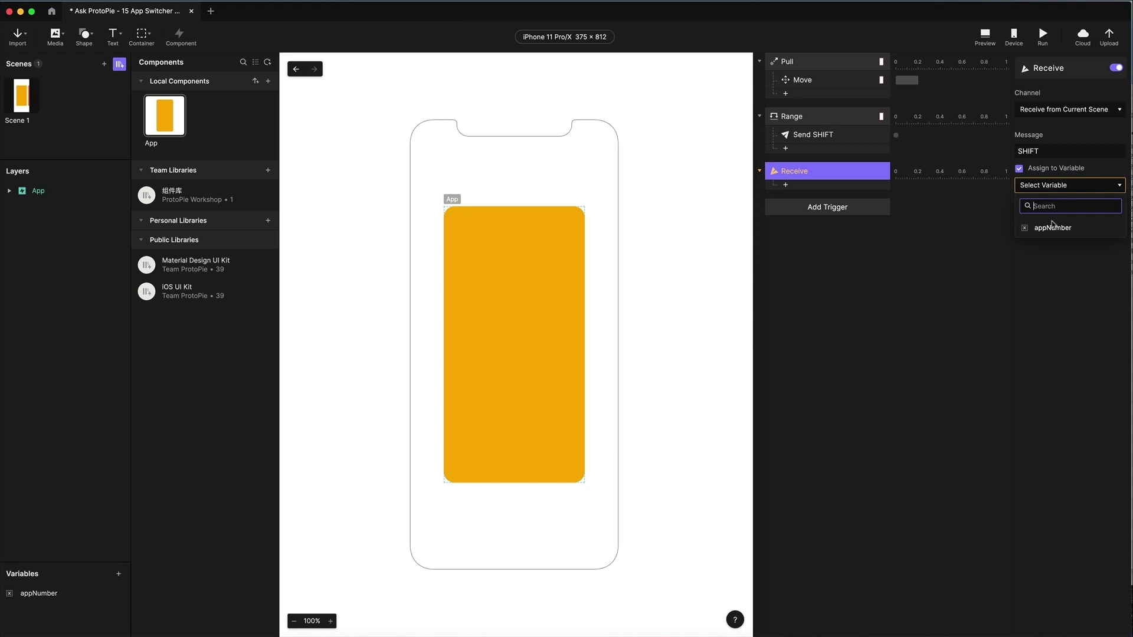
pyautogui.click(1063, 252)
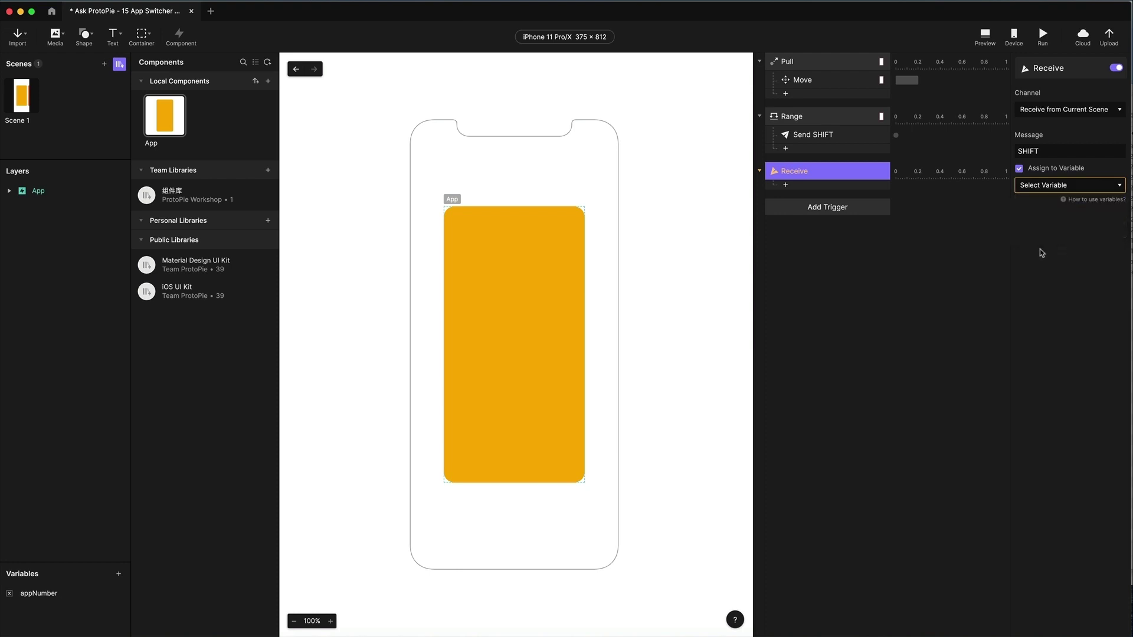
pyautogui.click(93, 631)
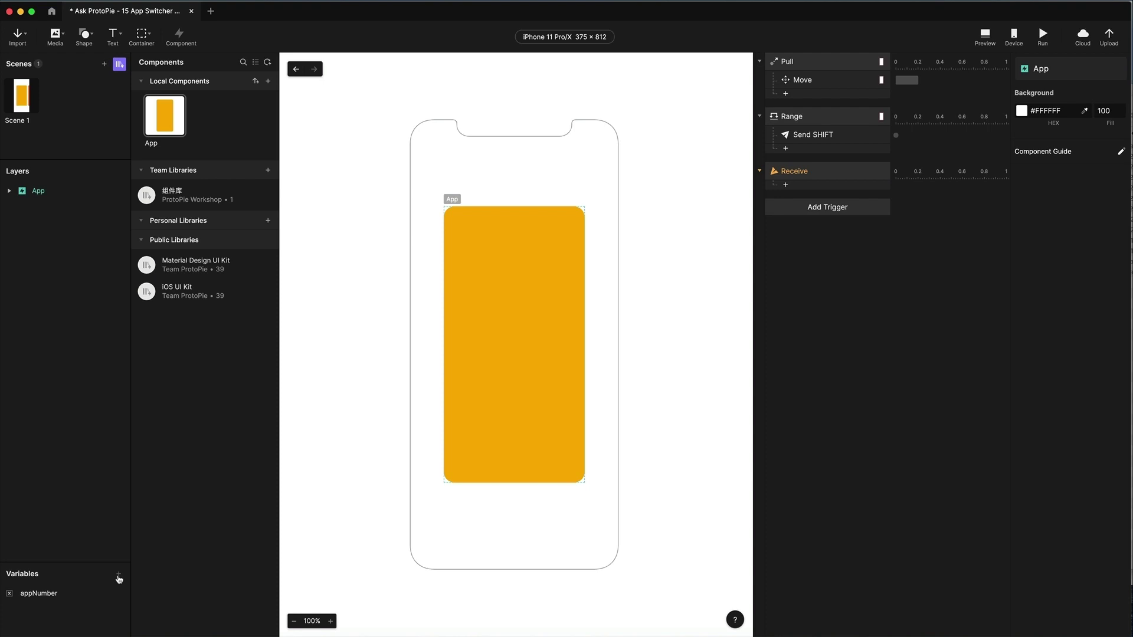
# Step: Add a variable named removedApp and select it as the SHIFT receiver's stored variable
pyautogui.click(118, 575)
pyautogui.doubleClick(46, 611)
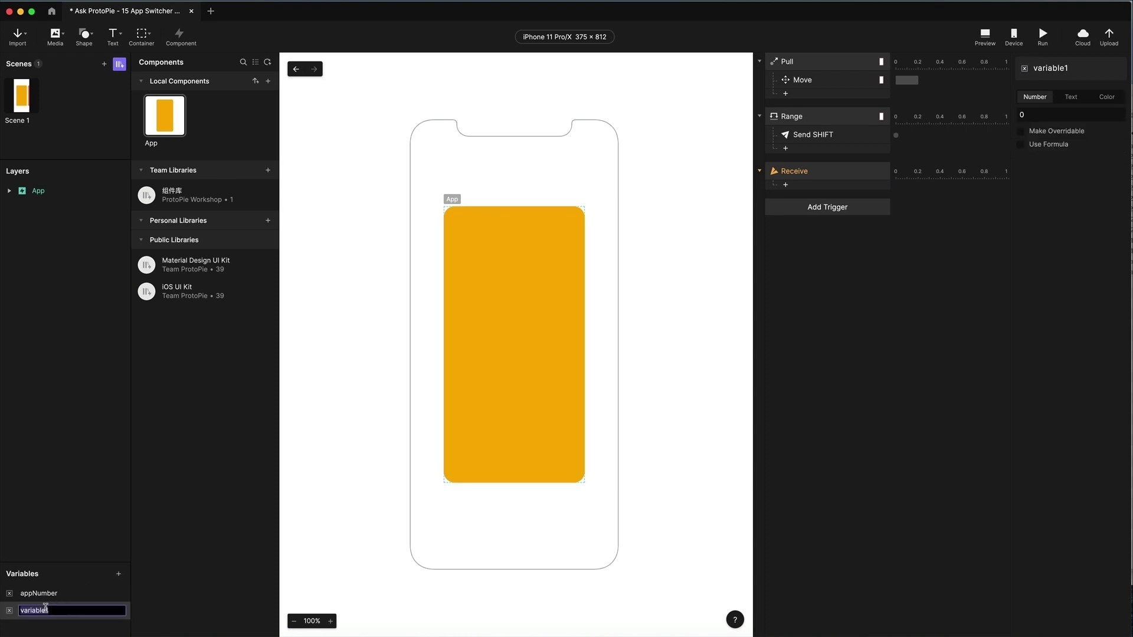
pyautogui.write('removedApp')
pyautogui.press('Return')
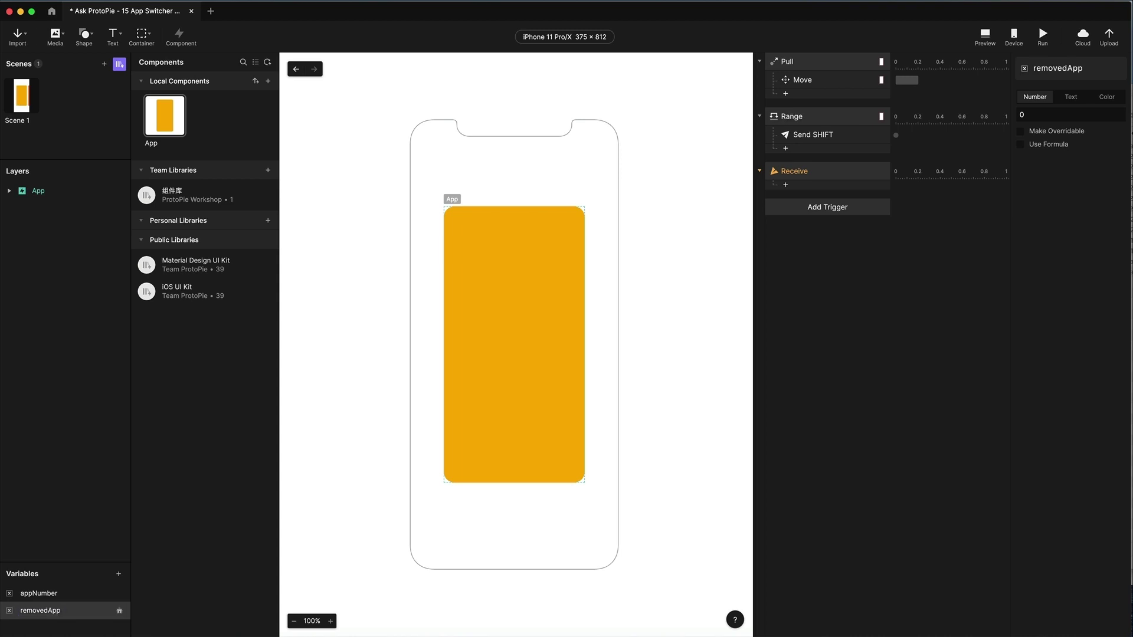
pyautogui.click(831, 173)
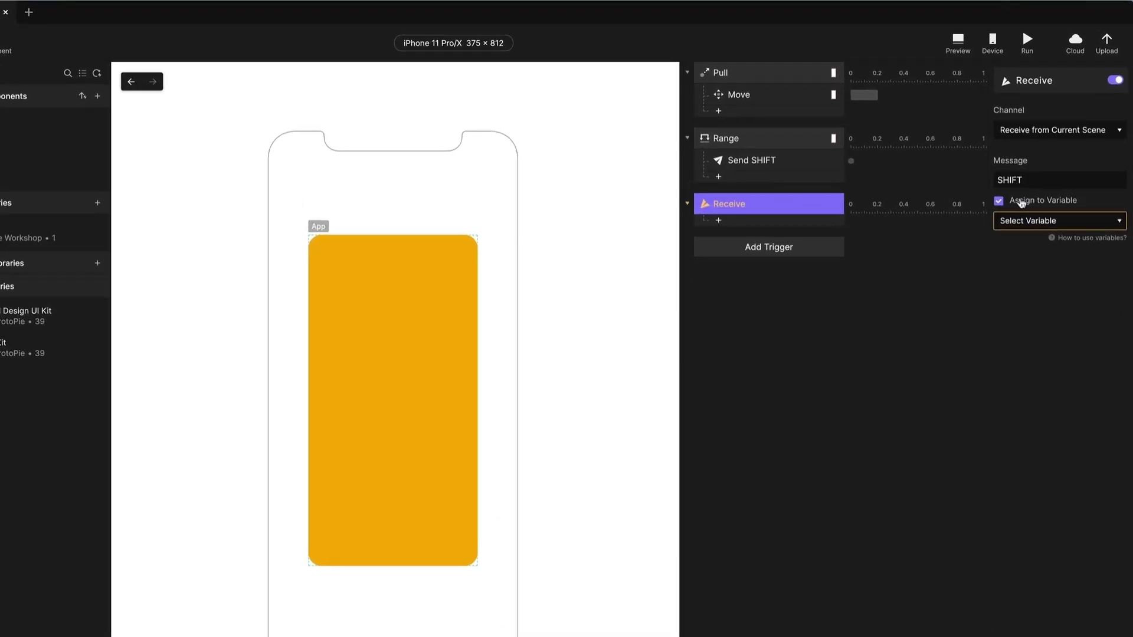
pyautogui.click(1056, 216)
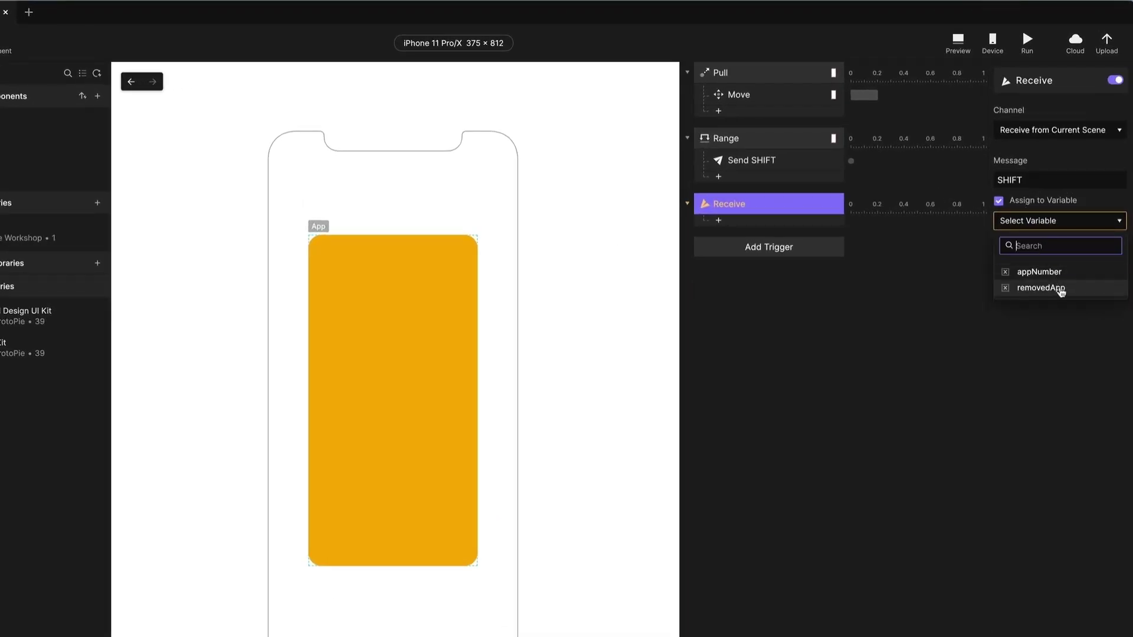
pyautogui.click(1048, 288)
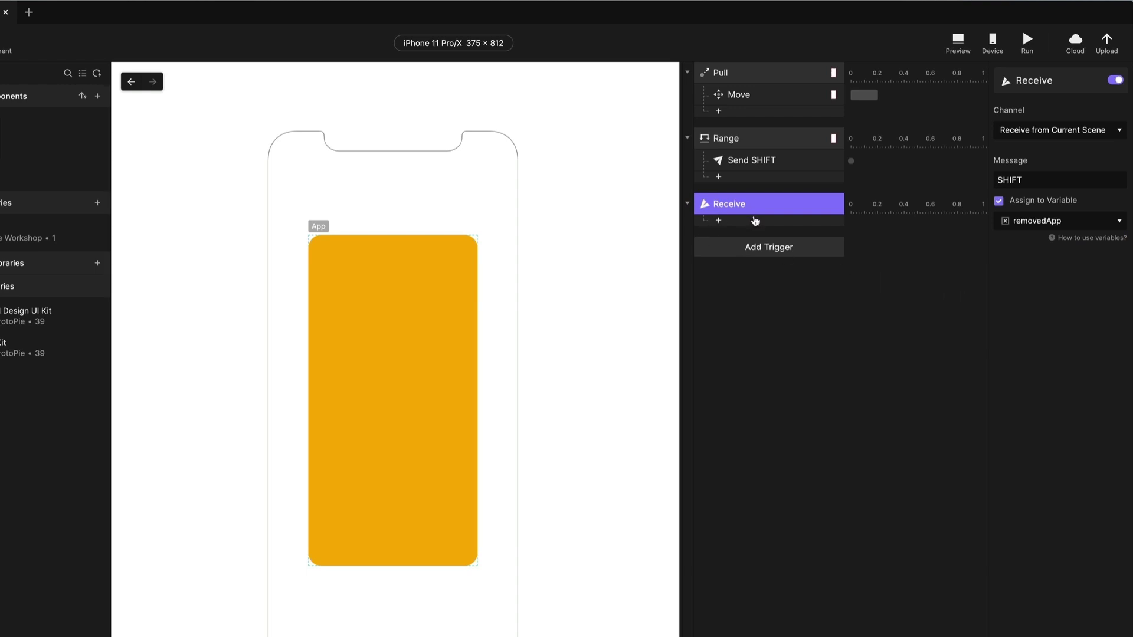
# Step: Add a Condition under the receiver testing appNumber > removedApp
pyautogui.click(753, 220)
pyautogui.click(834, 498)
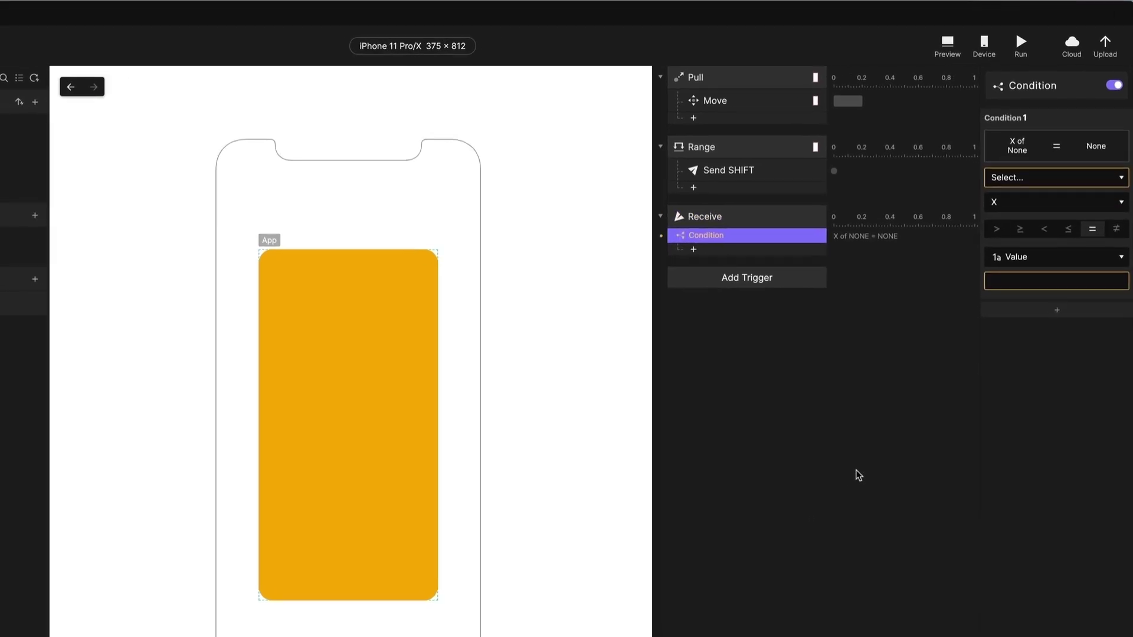
pyautogui.click(1023, 167)
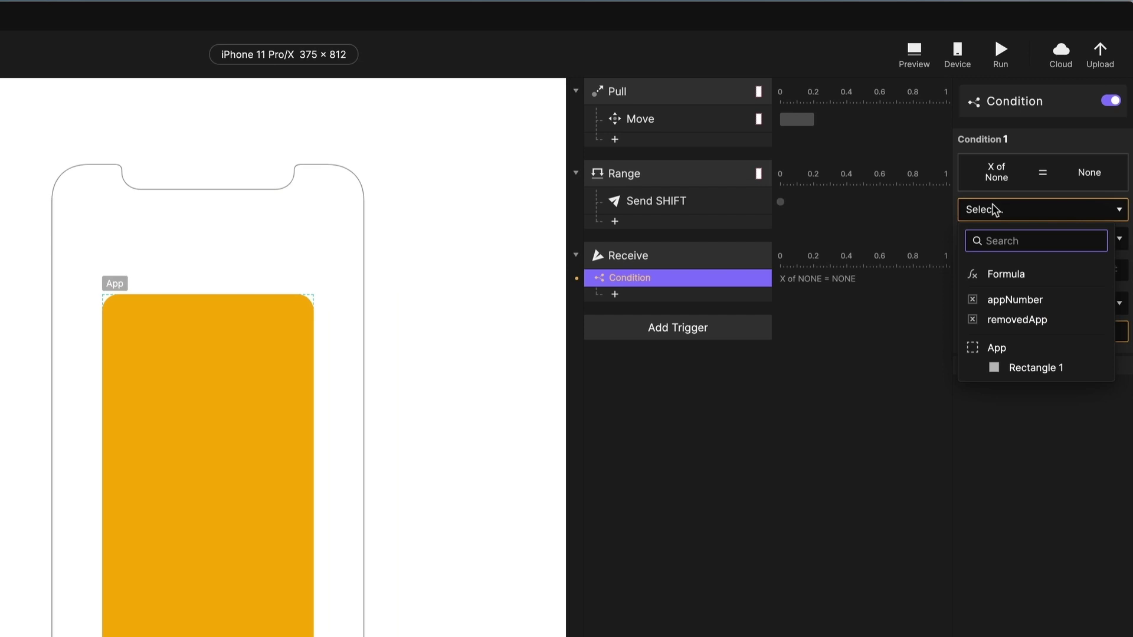
pyautogui.click(1043, 300)
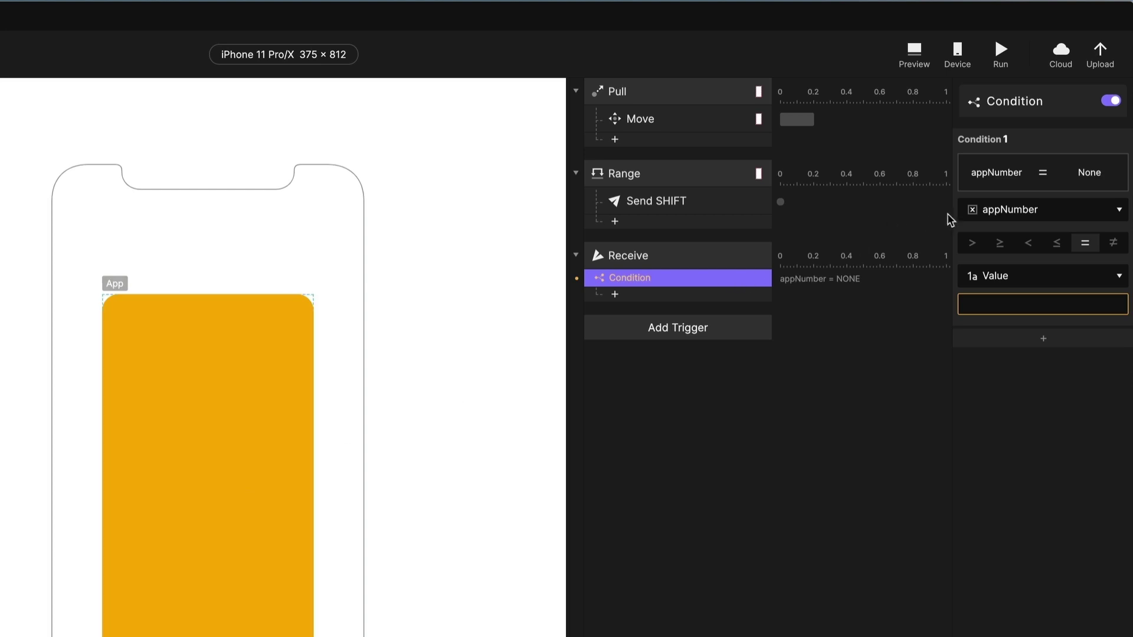
pyautogui.click(973, 244)
pyautogui.click(1066, 307)
pyautogui.click(1107, 276)
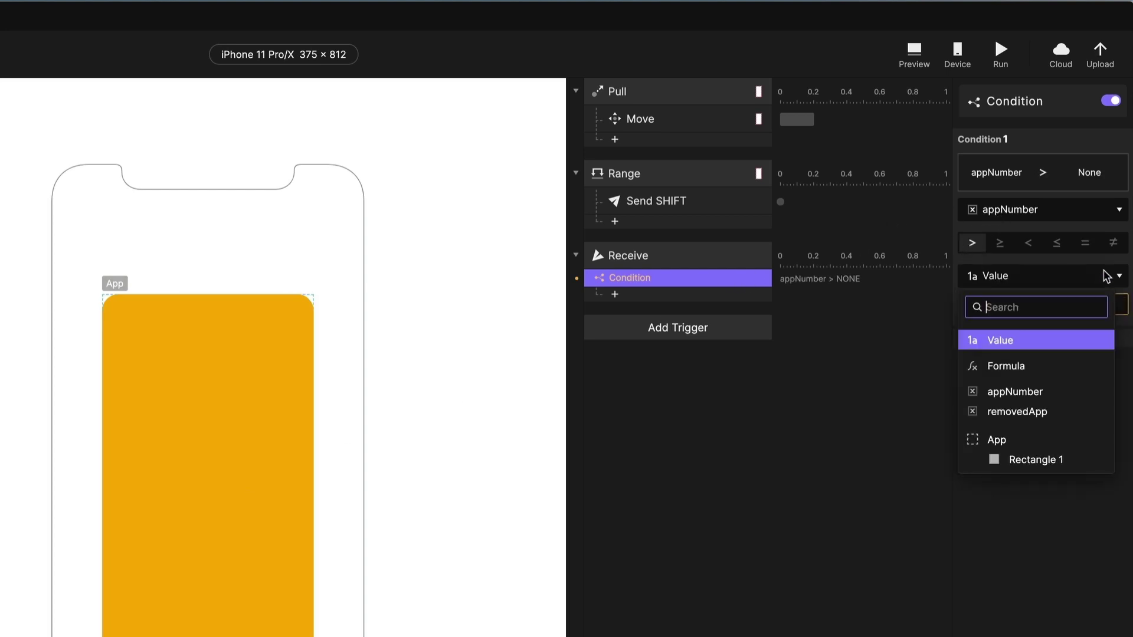
pyautogui.click(1031, 413)
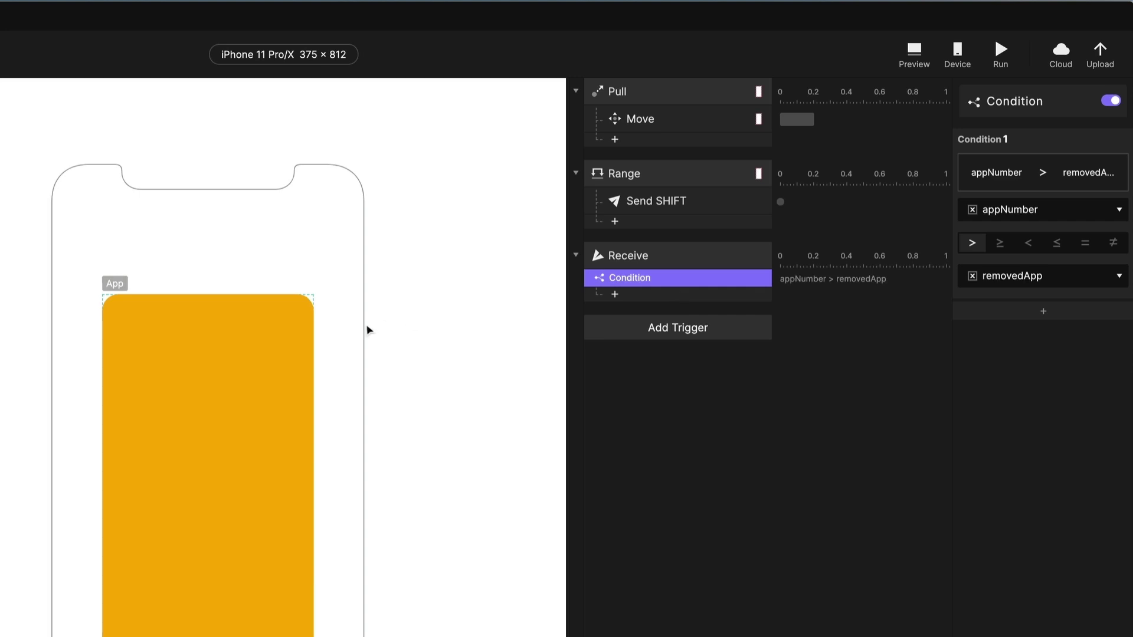
# Step: Add a Move response inside the condition moving the App layer by X -285
pyautogui.click(637, 295)
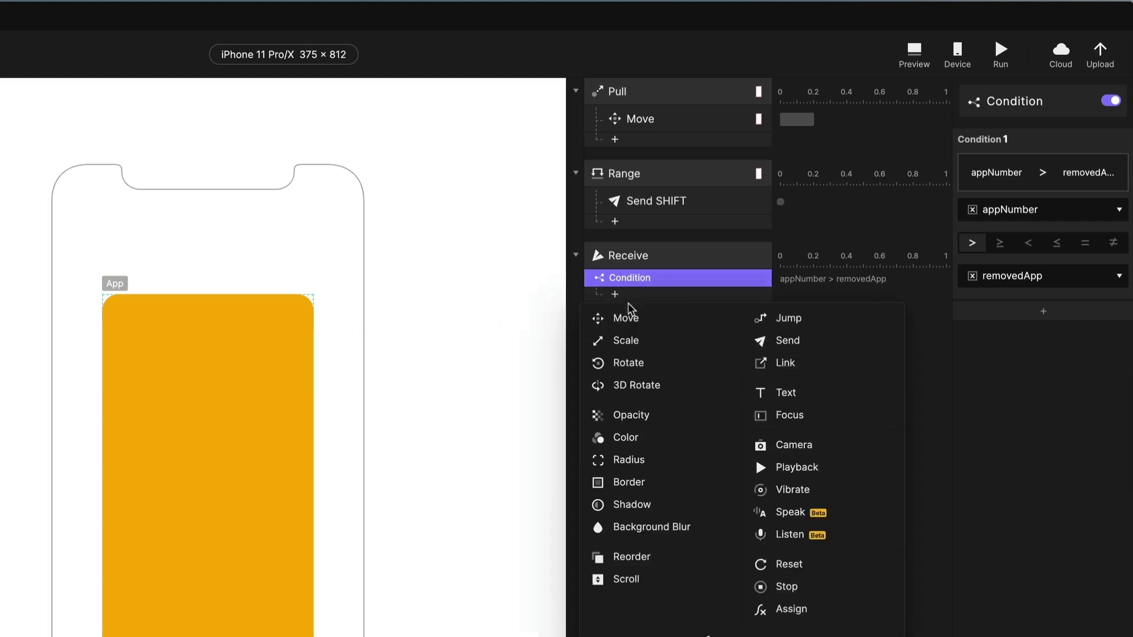
pyautogui.click(628, 313)
pyautogui.click(1029, 128)
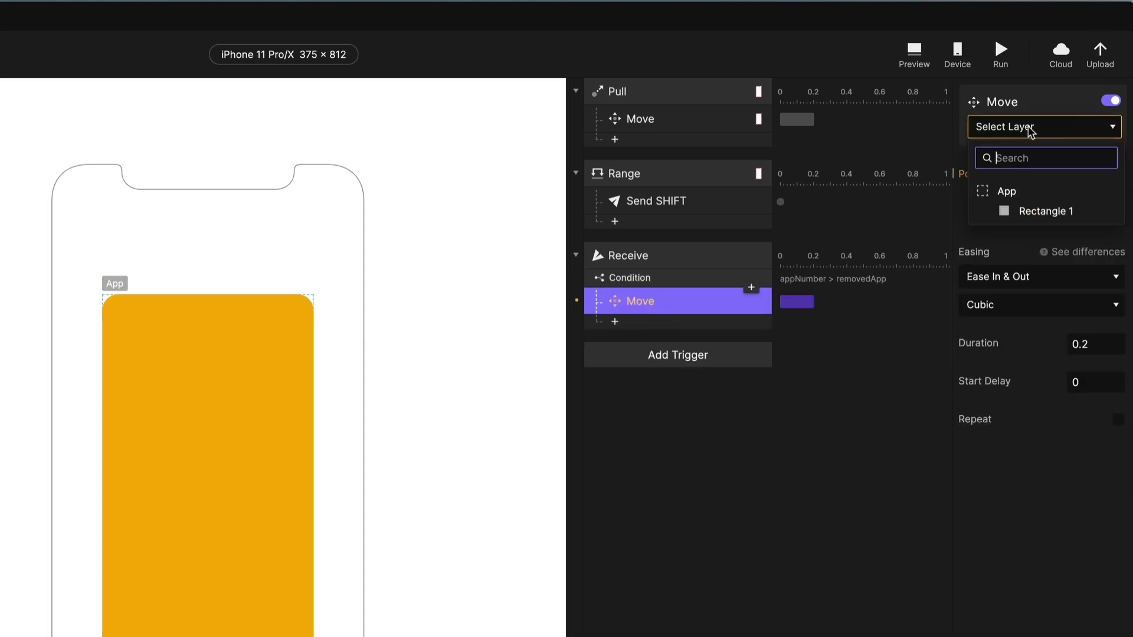
pyautogui.click(1021, 190)
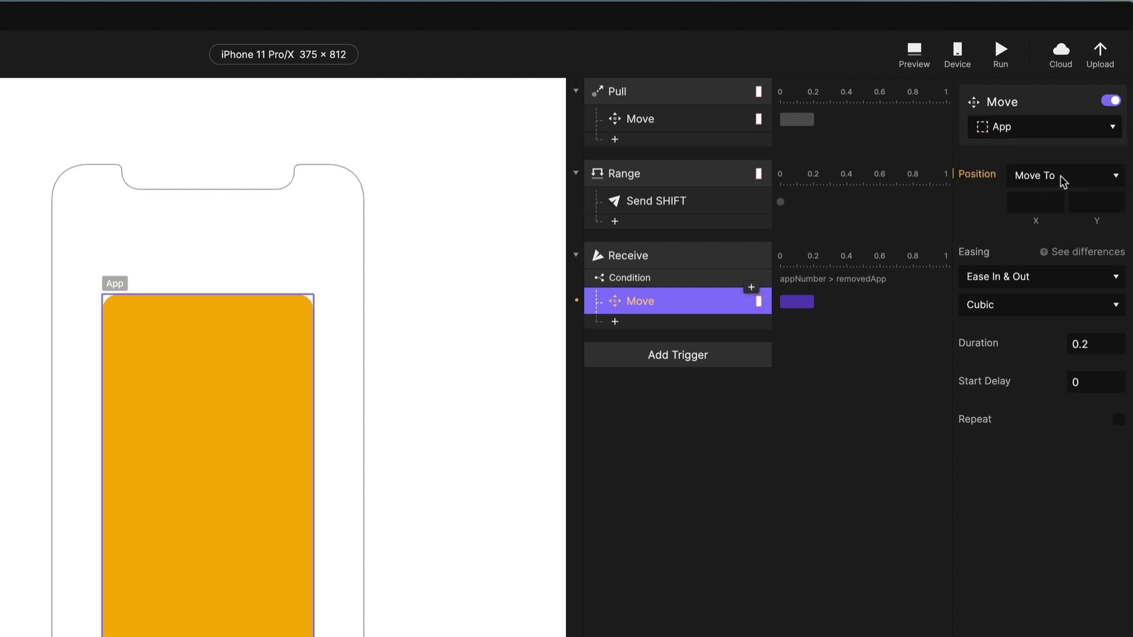
pyautogui.click(1063, 177)
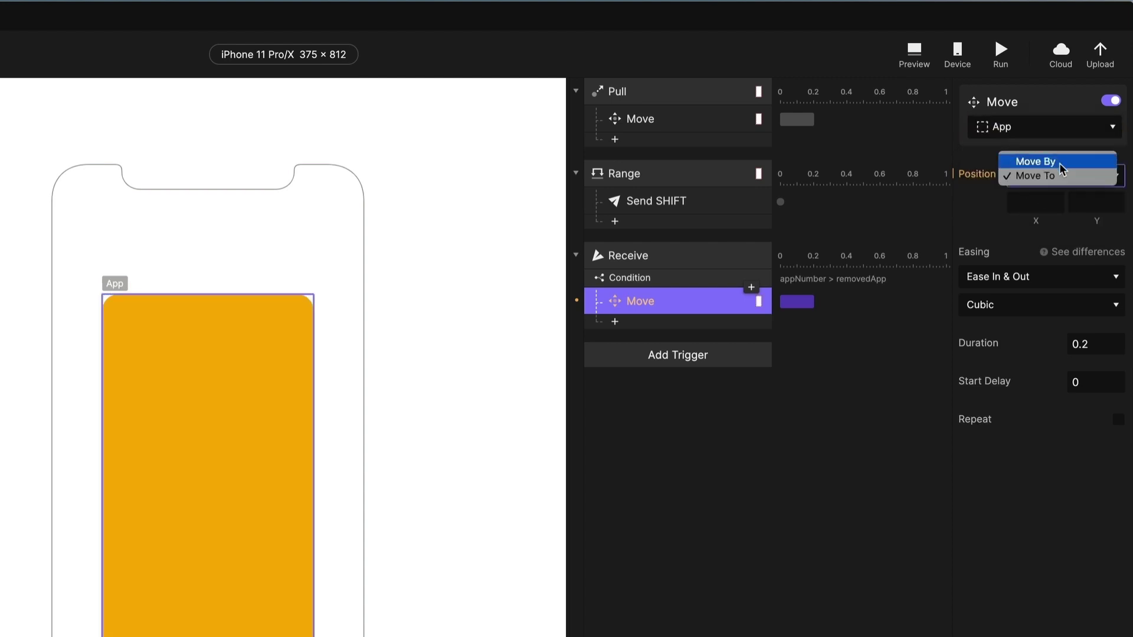
pyautogui.click(1062, 161)
pyautogui.click(1030, 202)
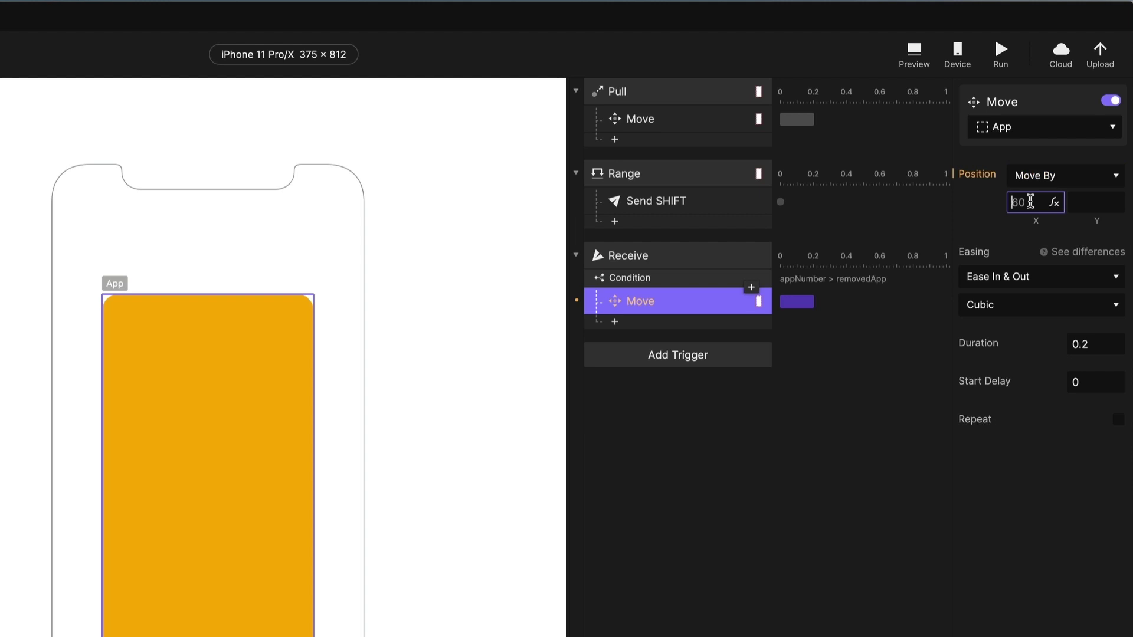
pyautogui.write('-285')
pyautogui.press('Return')
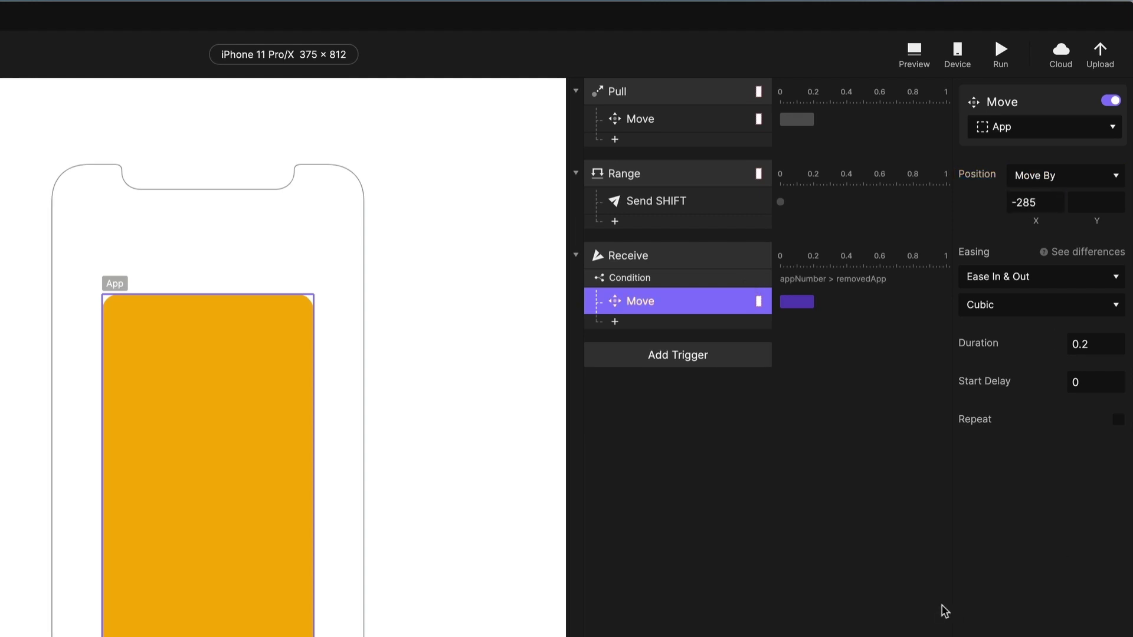
pyautogui.click(867, 575)
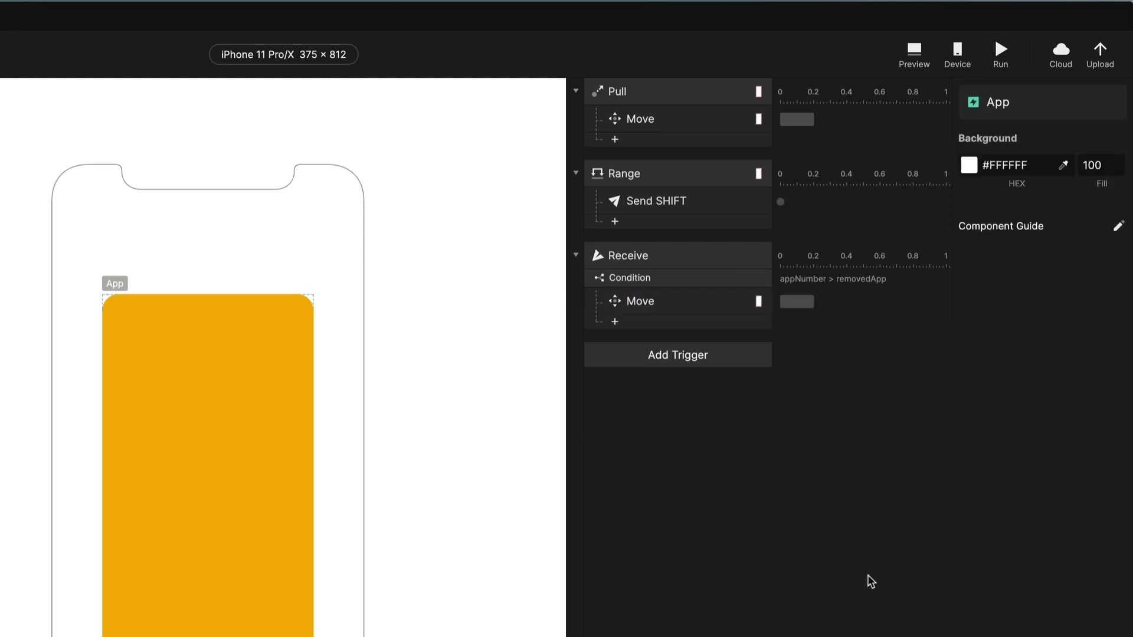
pyautogui.click(646, 92)
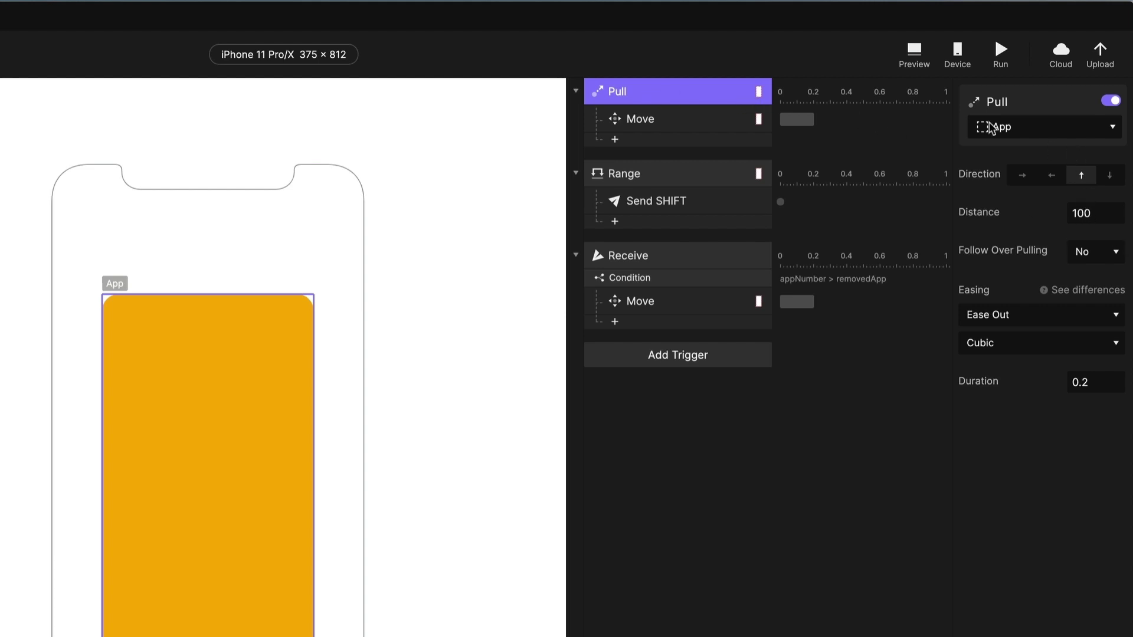
pyautogui.click(643, 120)
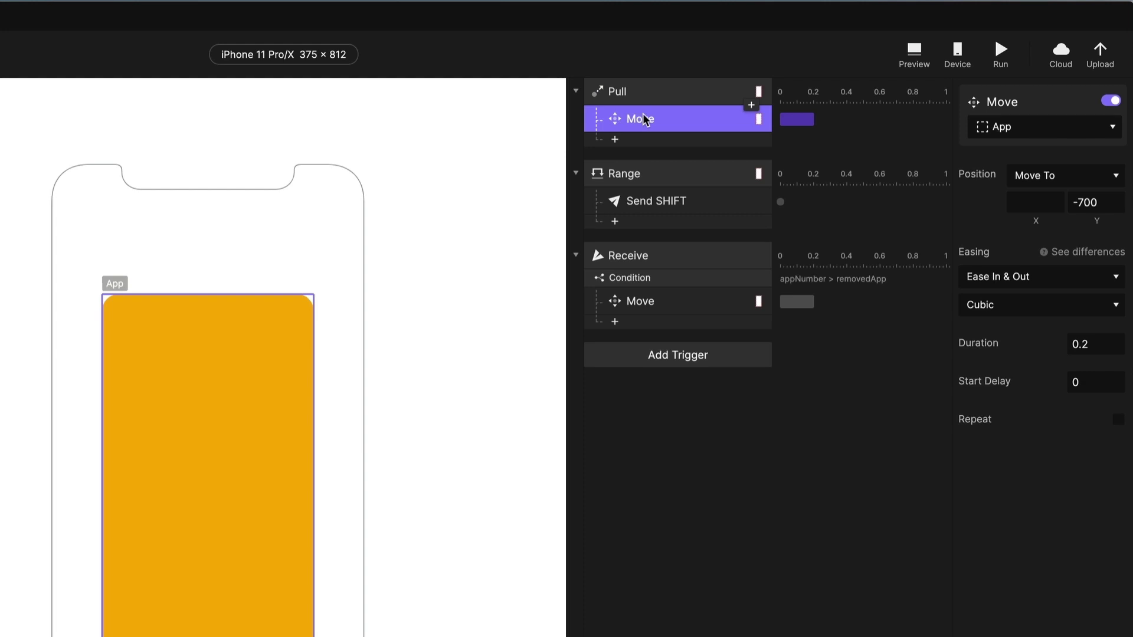
pyautogui.click(660, 180)
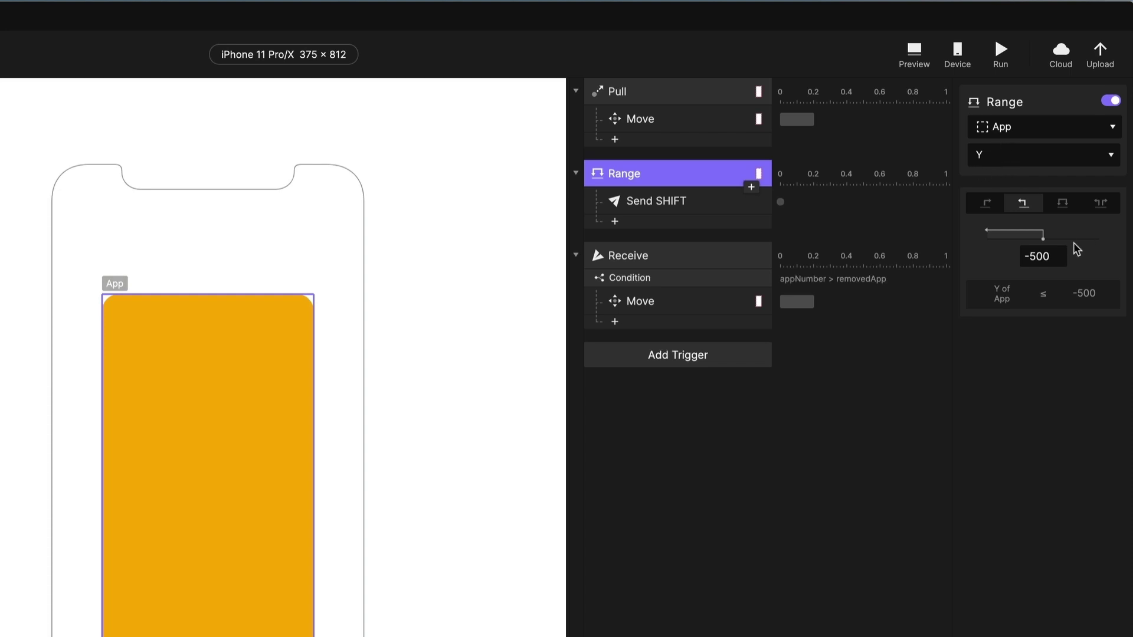
pyautogui.click(685, 205)
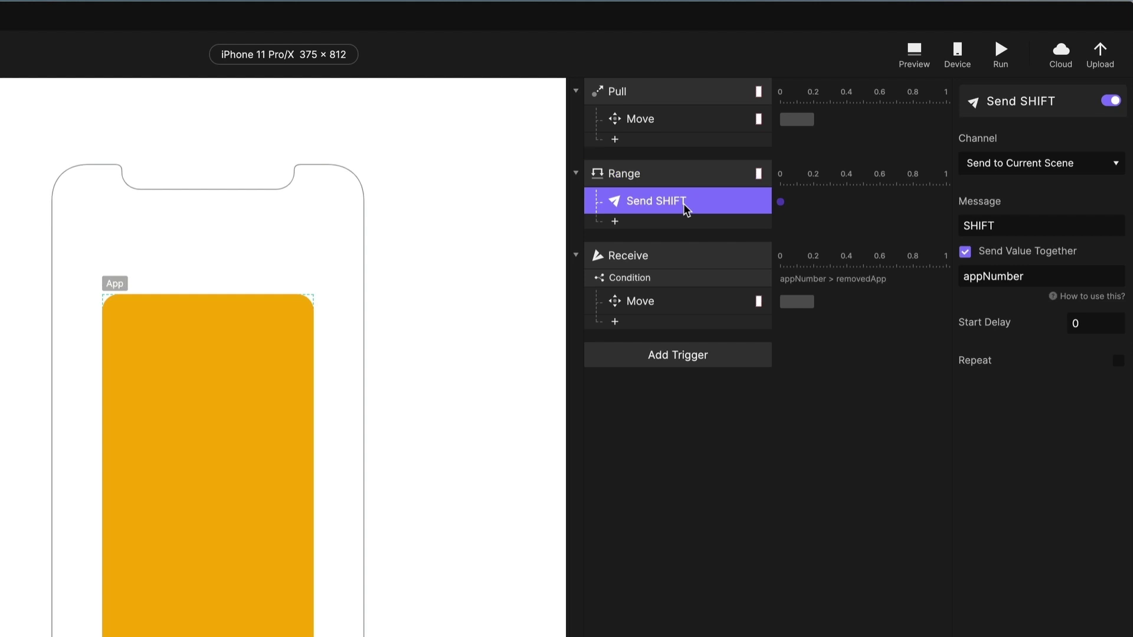
pyautogui.click(683, 254)
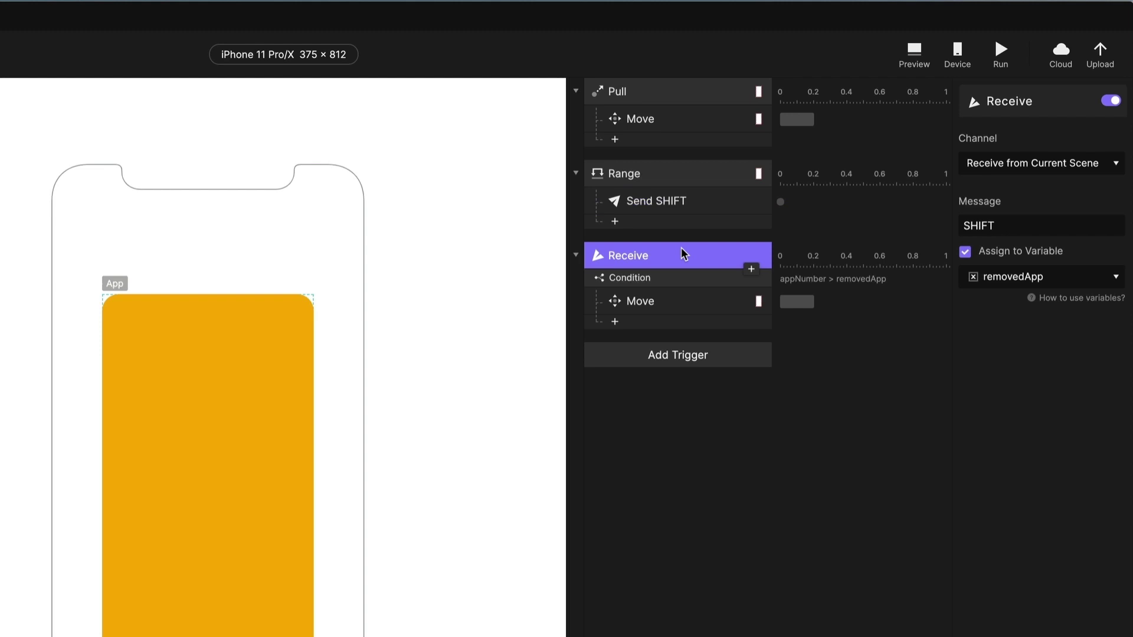
pyautogui.click(676, 204)
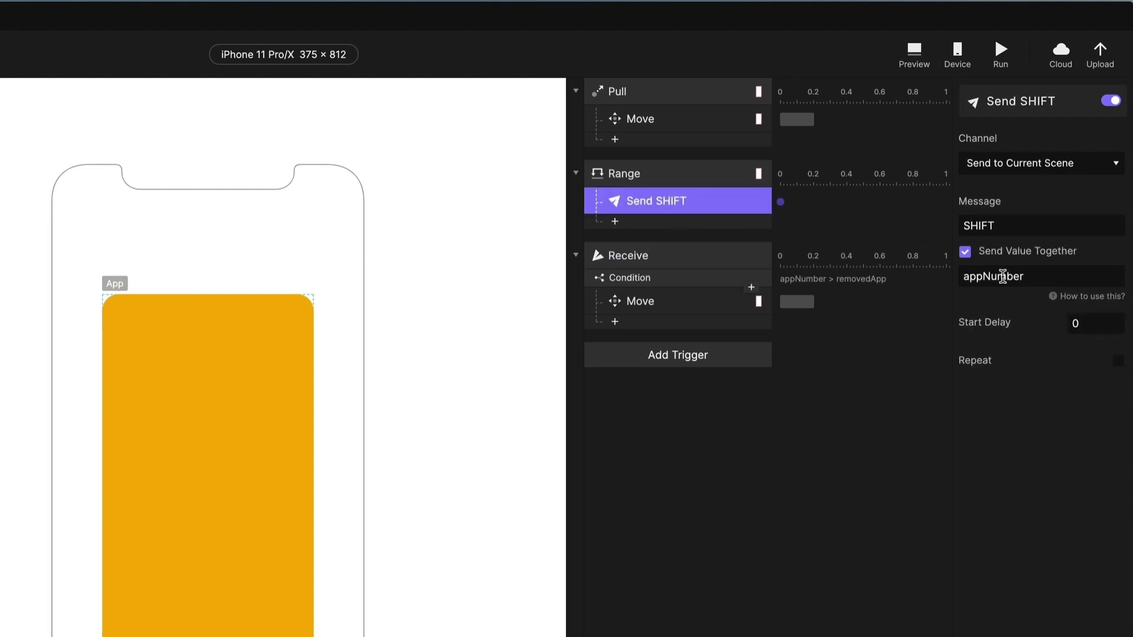
pyautogui.click(1003, 277)
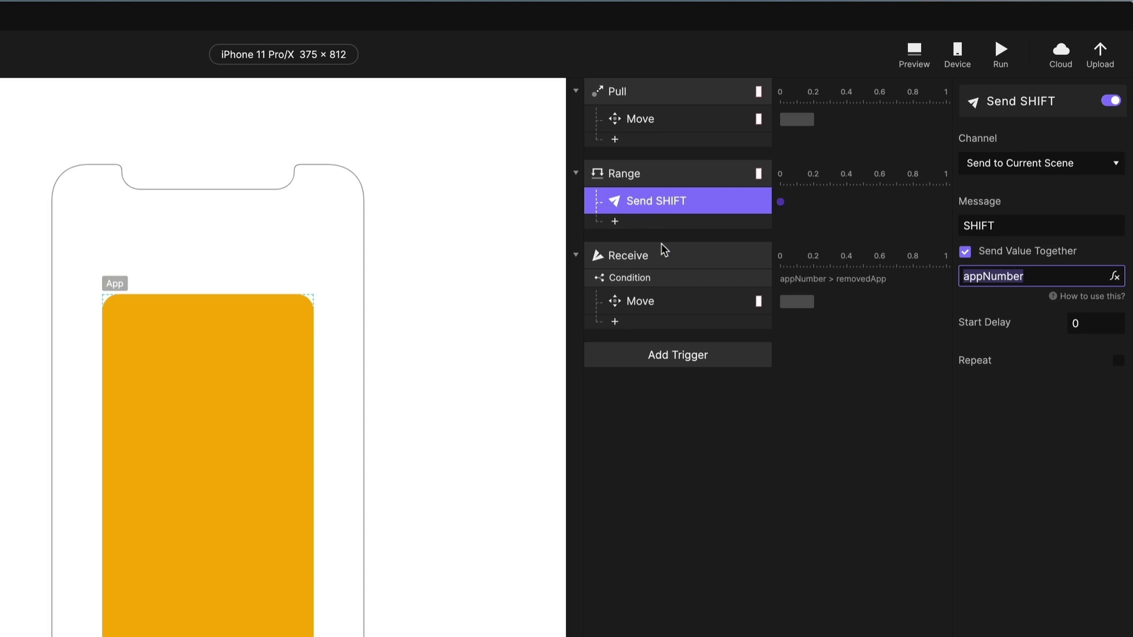
pyautogui.click(672, 258)
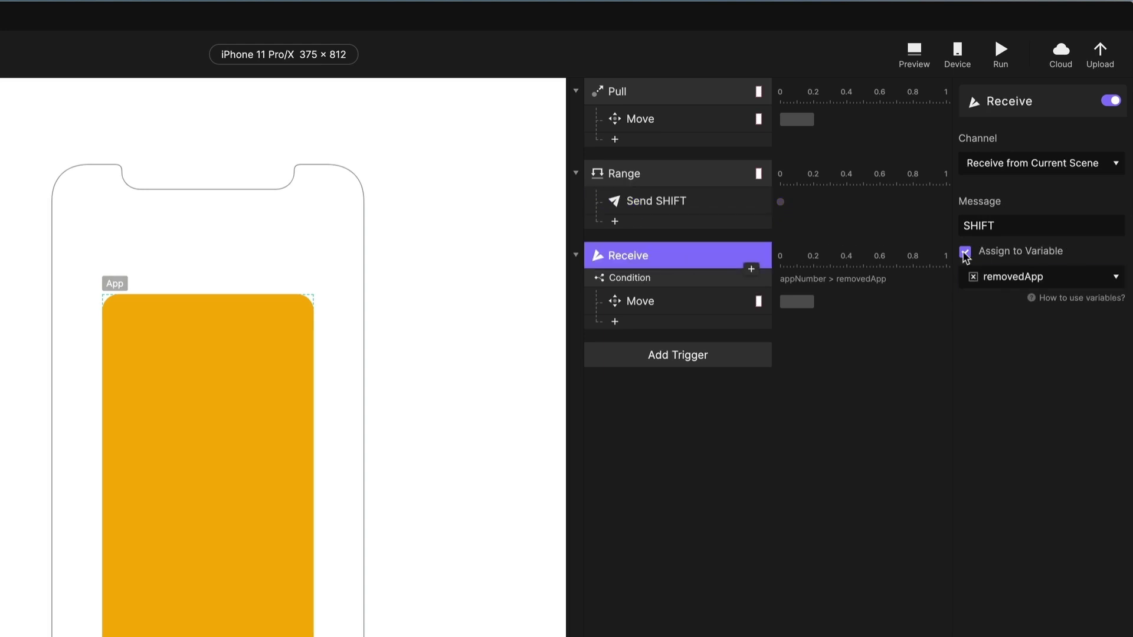
pyautogui.click(1022, 279)
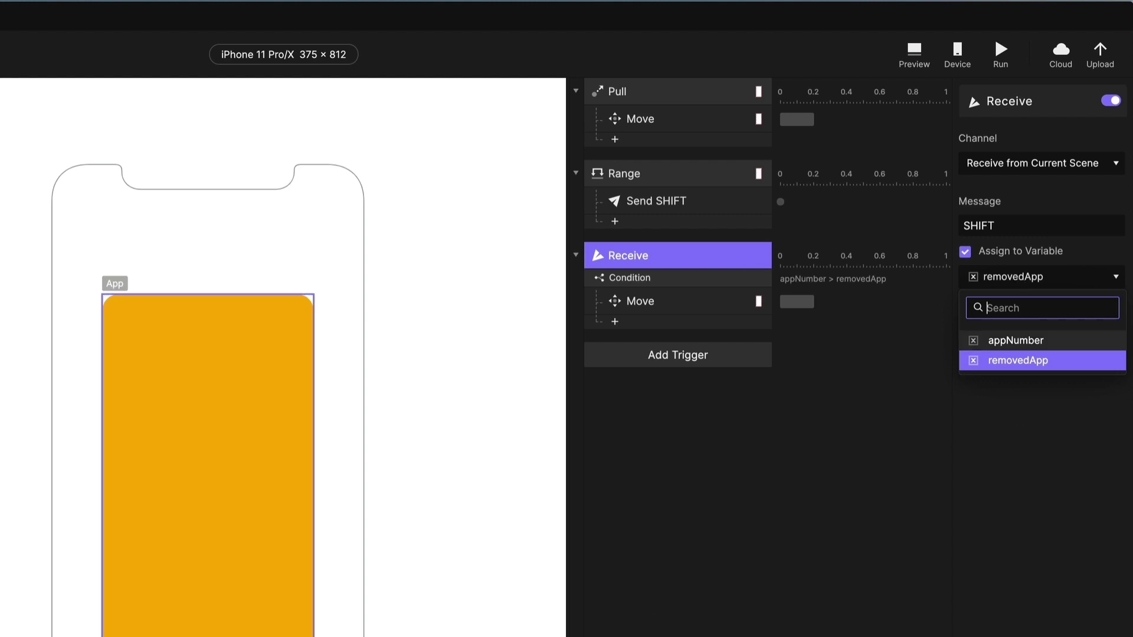
pyautogui.click(952, 562)
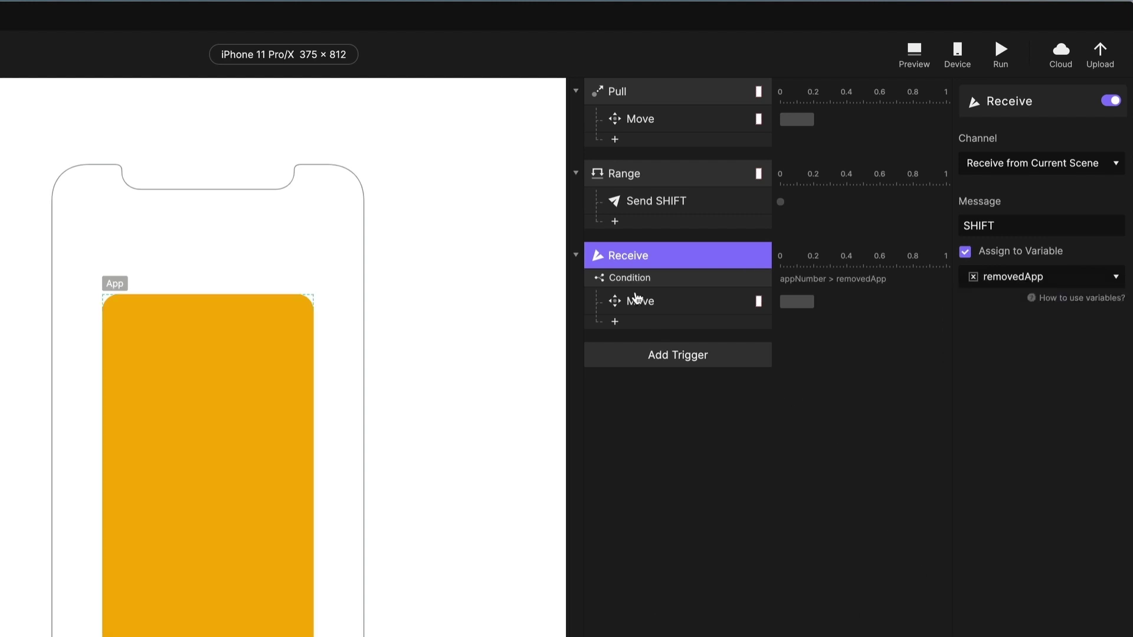
pyautogui.click(634, 284)
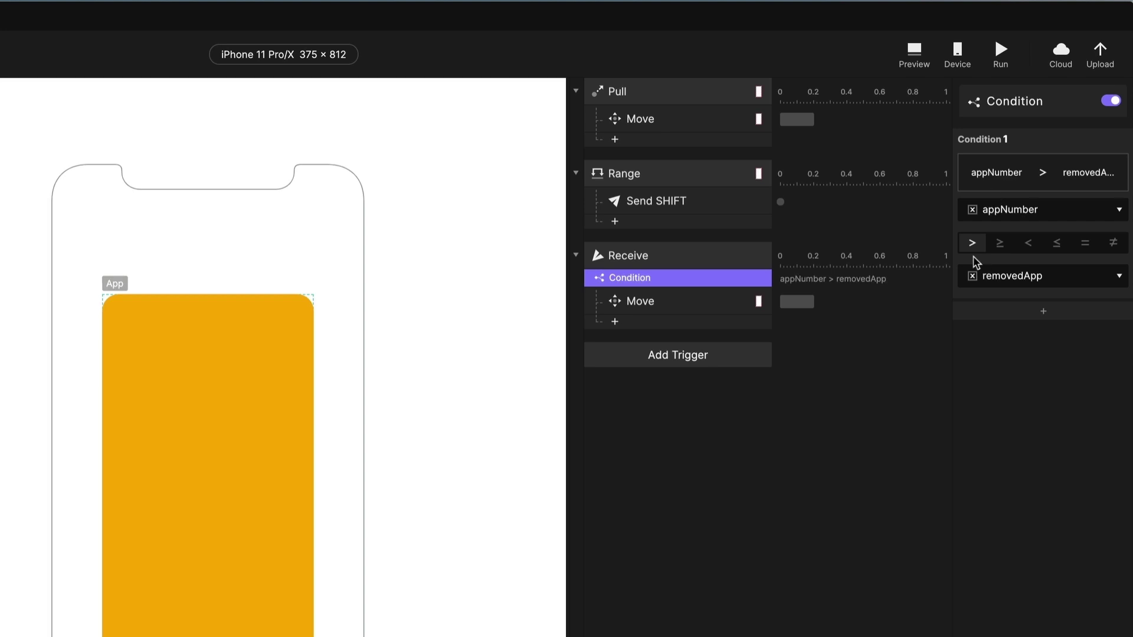
pyautogui.click(679, 303)
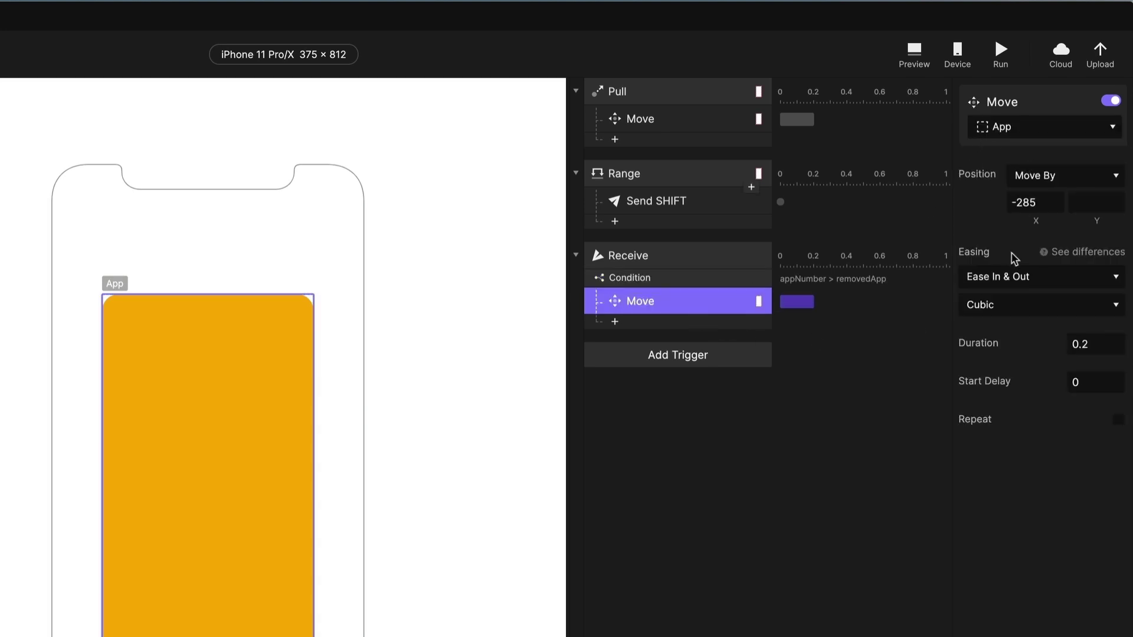
pyautogui.click(702, 502)
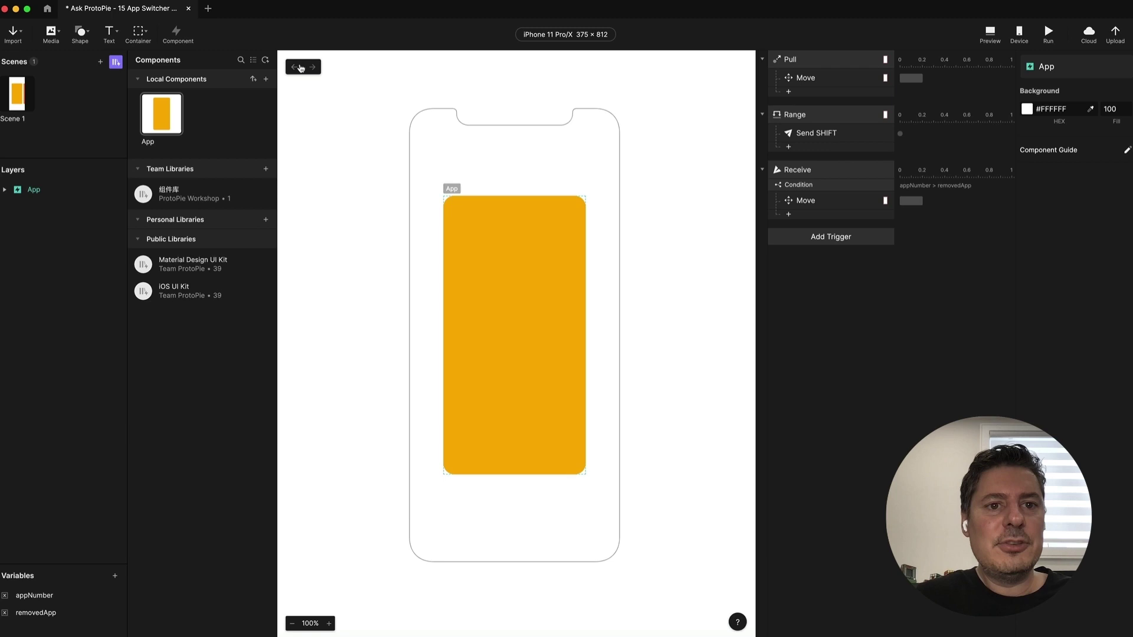
# Step: Return to Scene 1, preview it, and swipe away the orange, red, yellow and purple cards
pyautogui.click(300, 67)
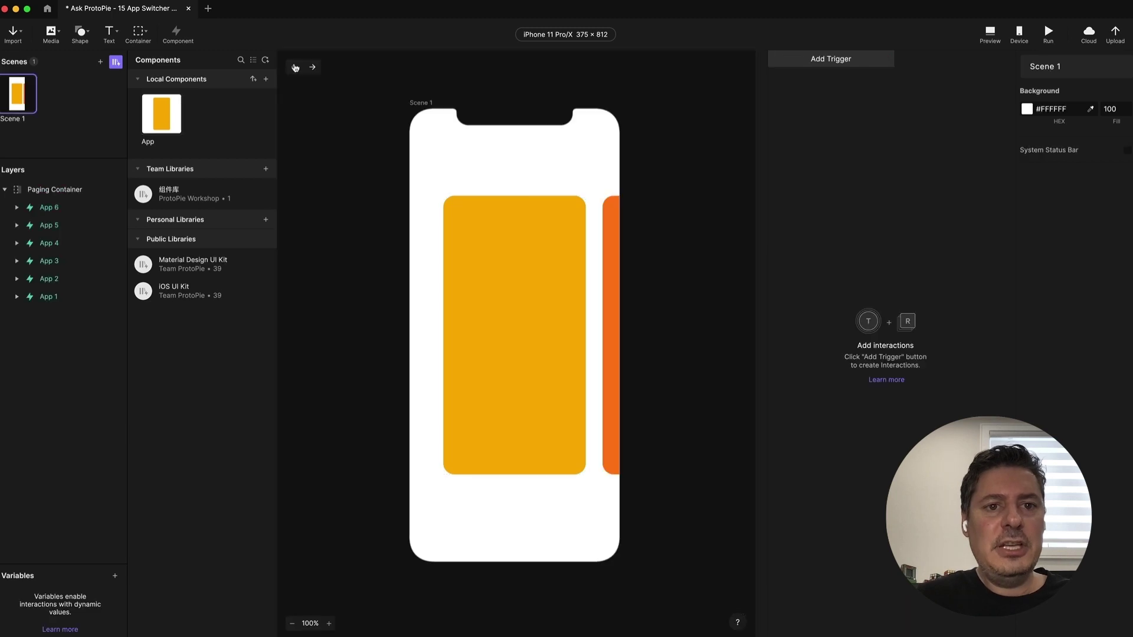
pyautogui.click(991, 33)
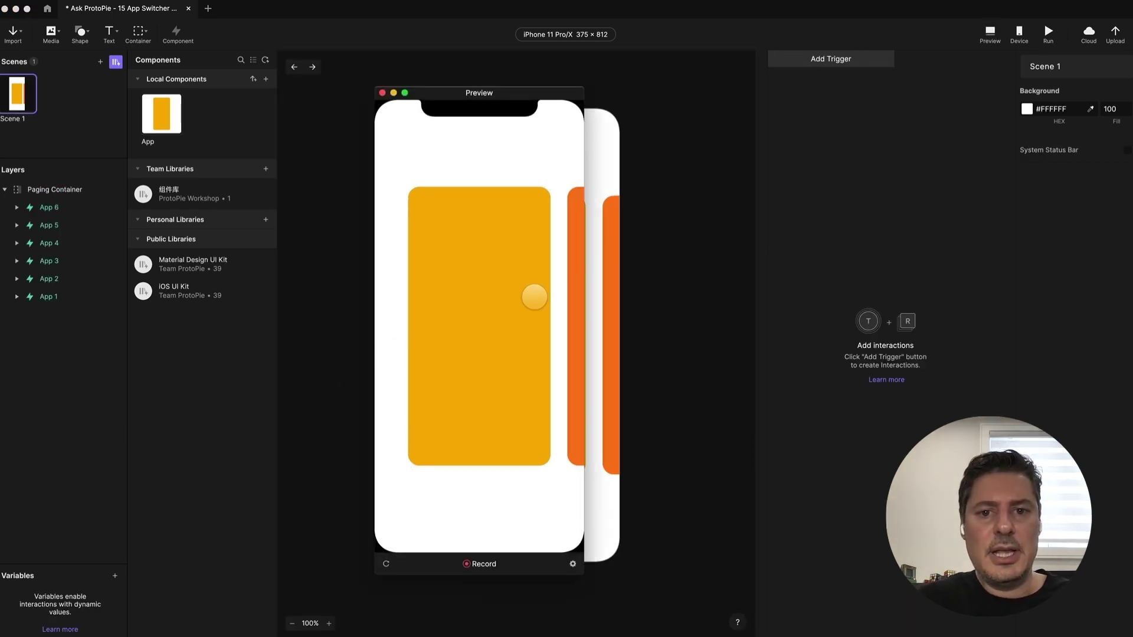
pyautogui.moveTo(534, 297); pyautogui.dragTo(445, 306)
pyautogui.moveTo(465, 361); pyautogui.dragTo(467, 289)
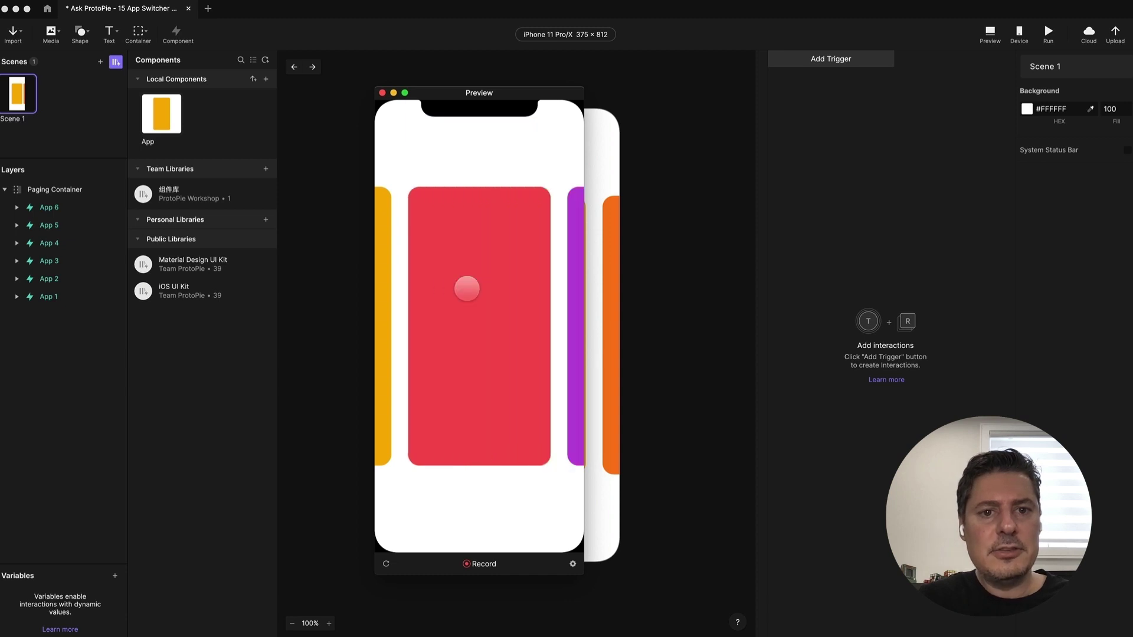
pyautogui.moveTo(512, 334); pyautogui.dragTo(509, 222)
pyautogui.moveTo(516, 347); pyautogui.dragTo(488, 203)
pyautogui.moveTo(505, 255); pyautogui.dragTo(472, 166)
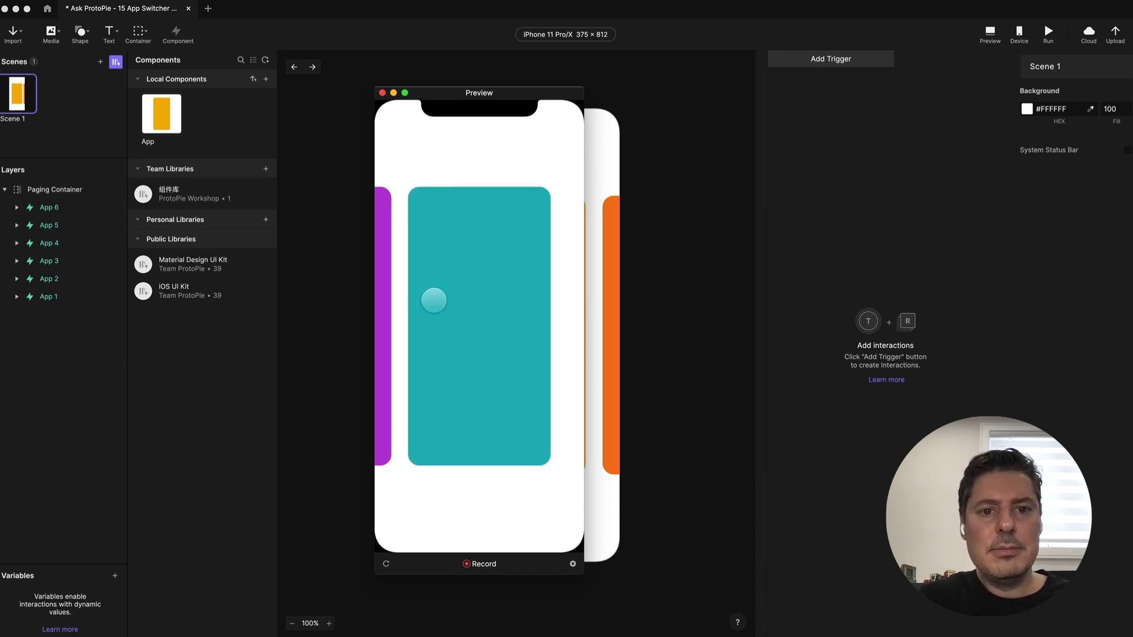
pyautogui.moveTo(434, 300); pyautogui.dragTo(500, 173)
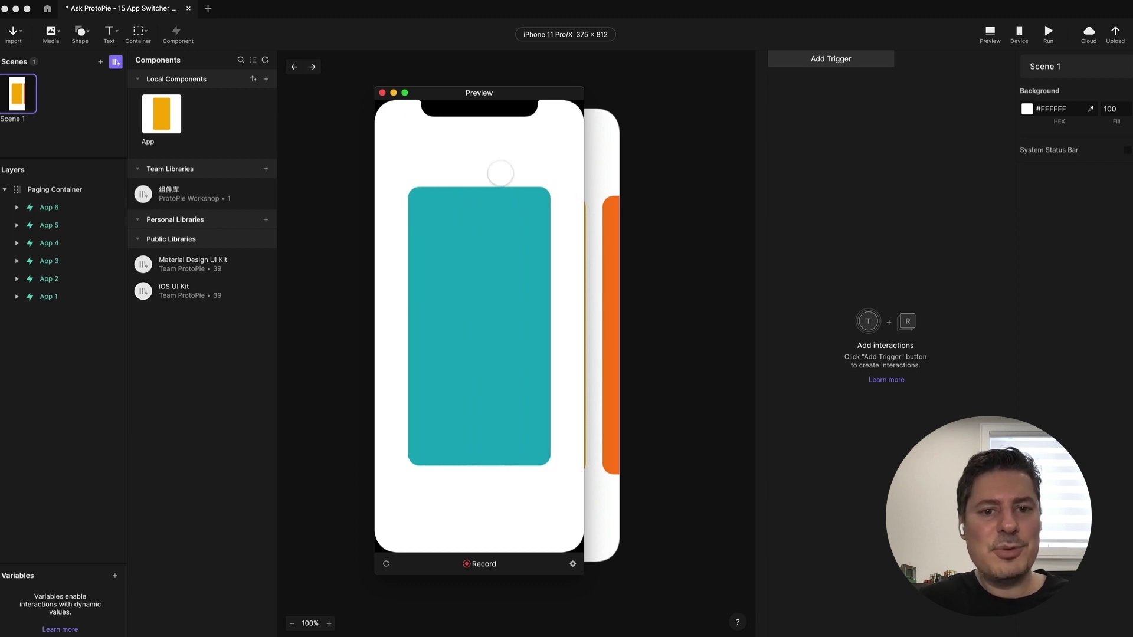